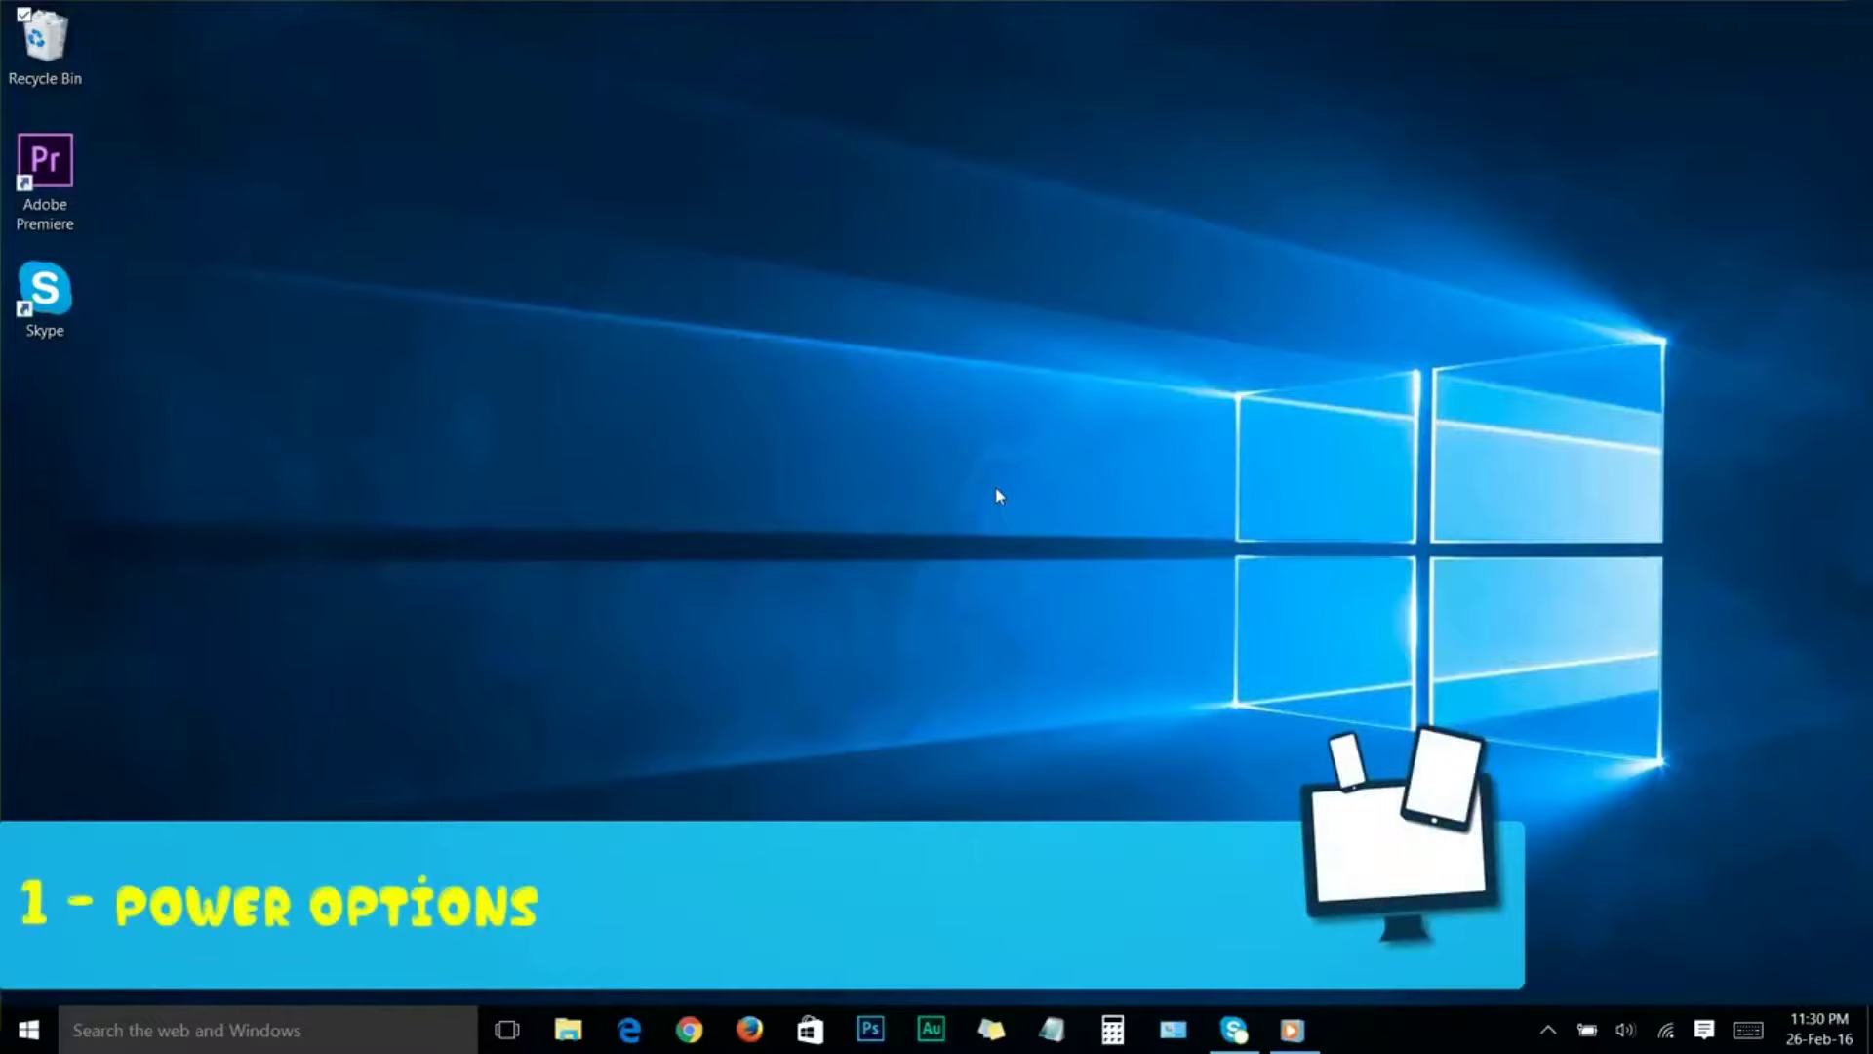
# Step: Open Power Options from a Windows search, switch the power plan to High performance and close the window
pyautogui.click(29, 1036)
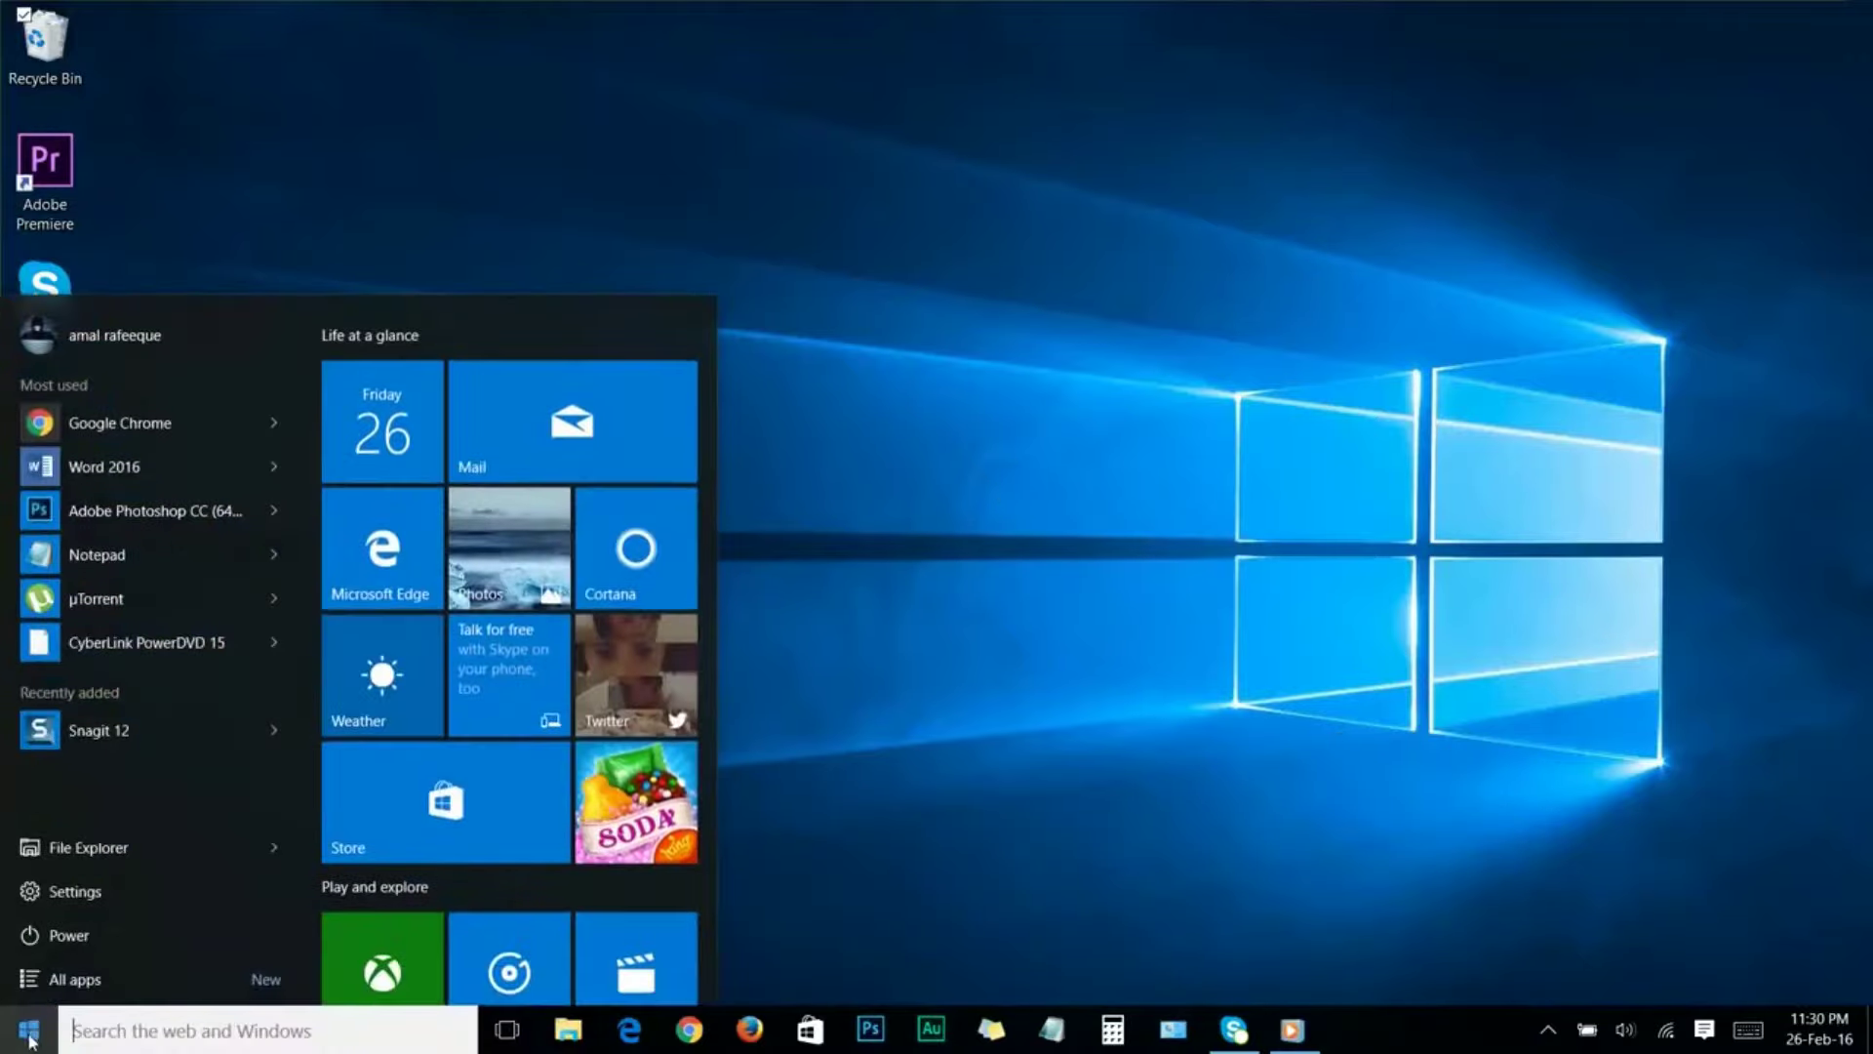
pyautogui.write('power option')
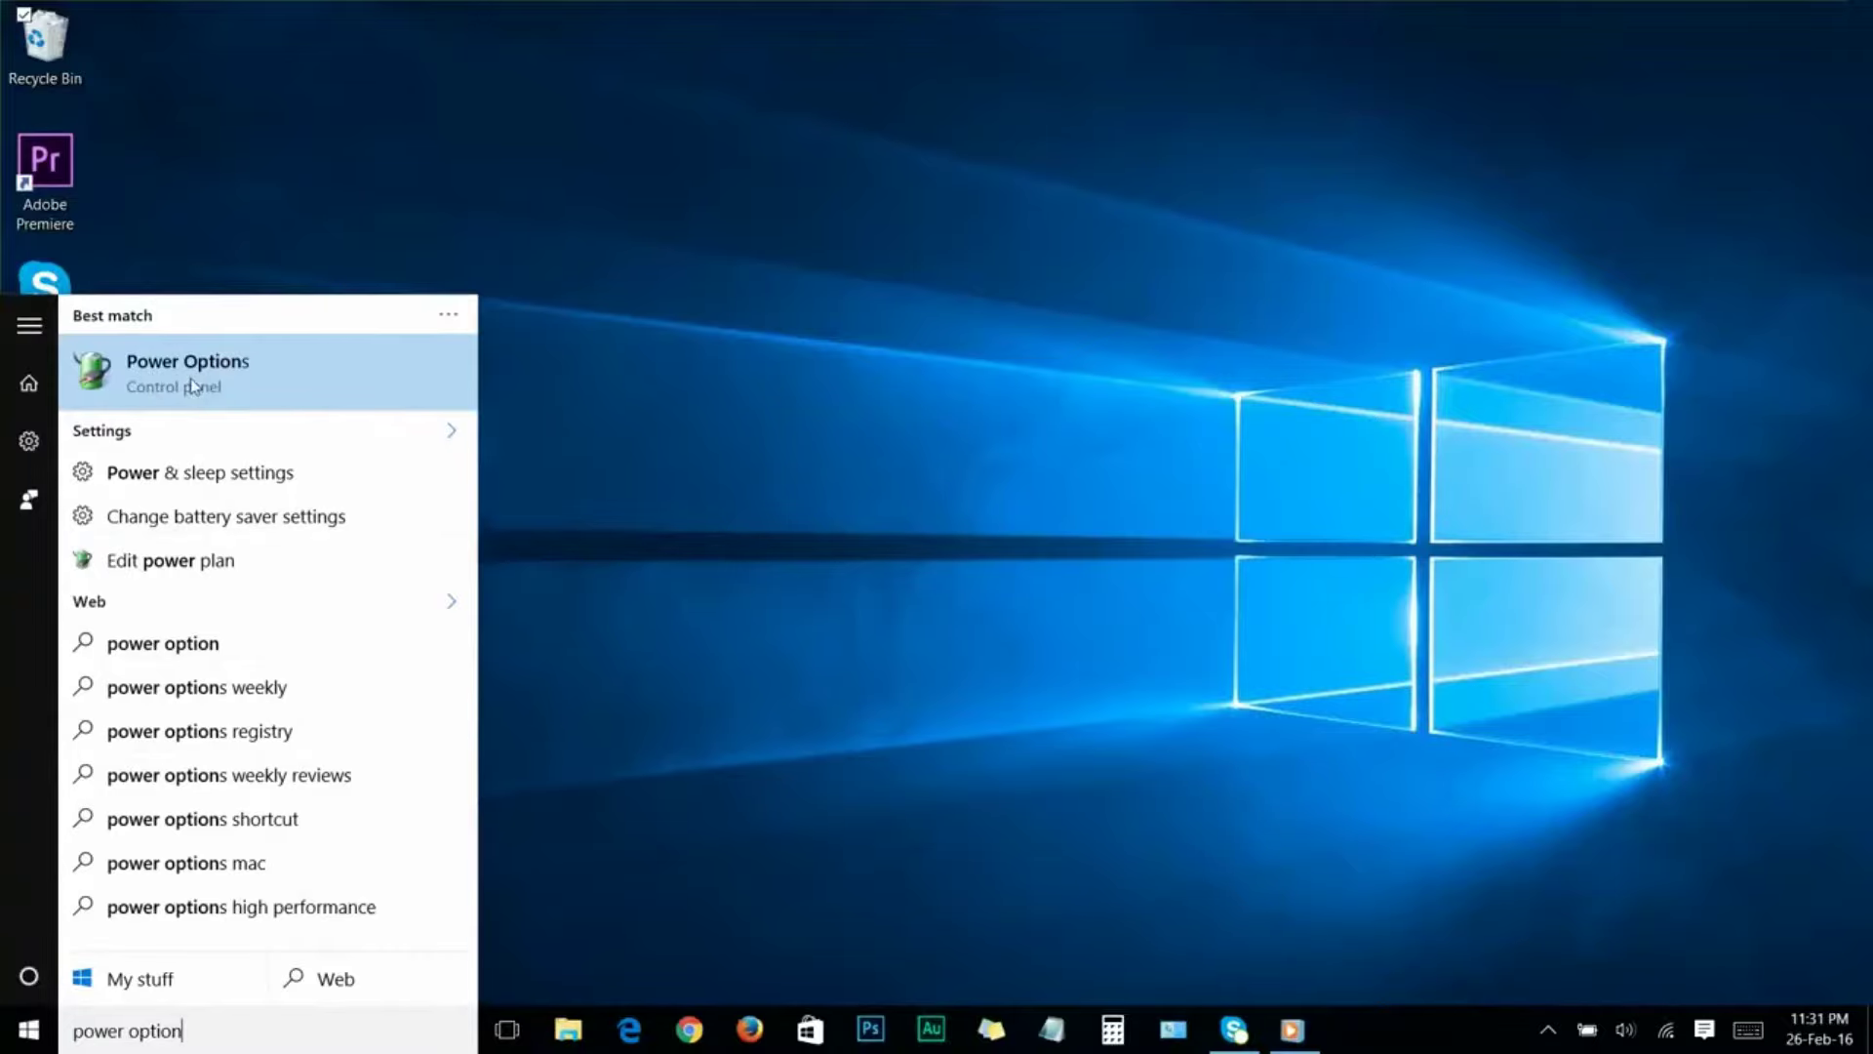
pyautogui.click(193, 376)
pyautogui.moveTo(598, 124); pyautogui.dragTo(790, 192)
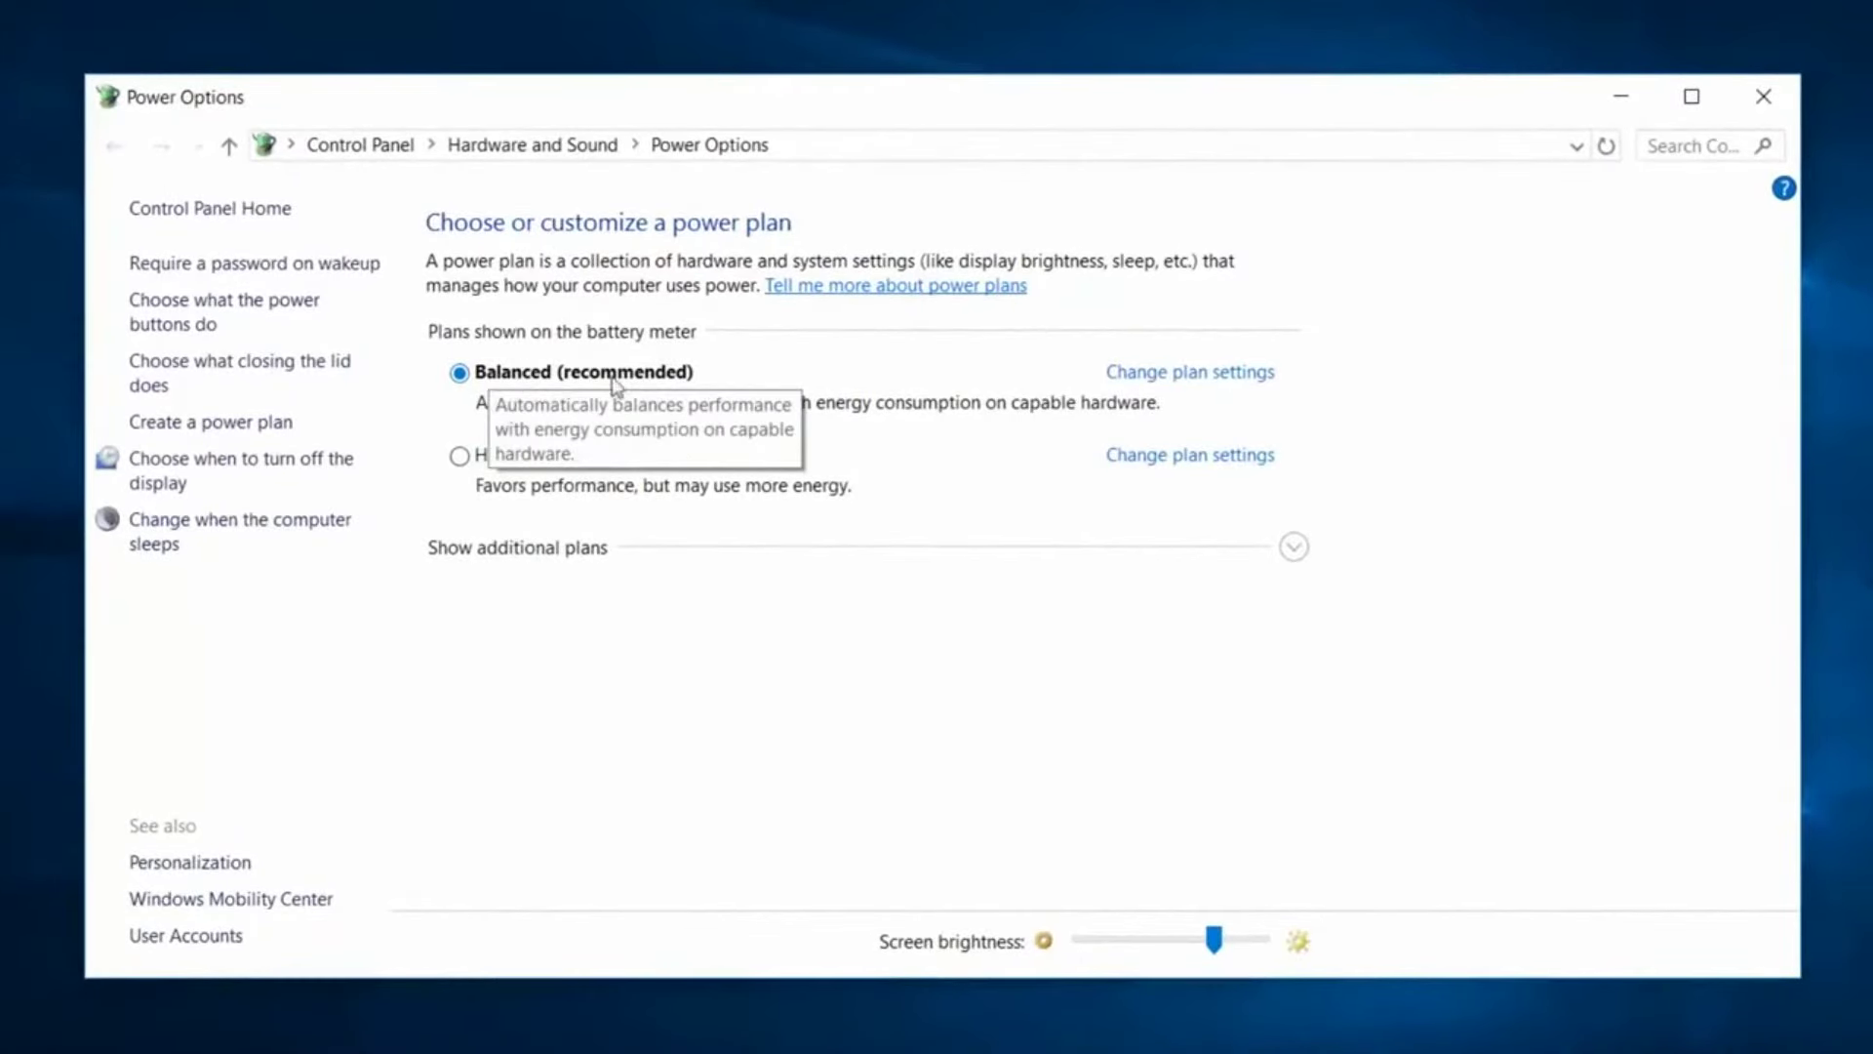
pyautogui.click(460, 456)
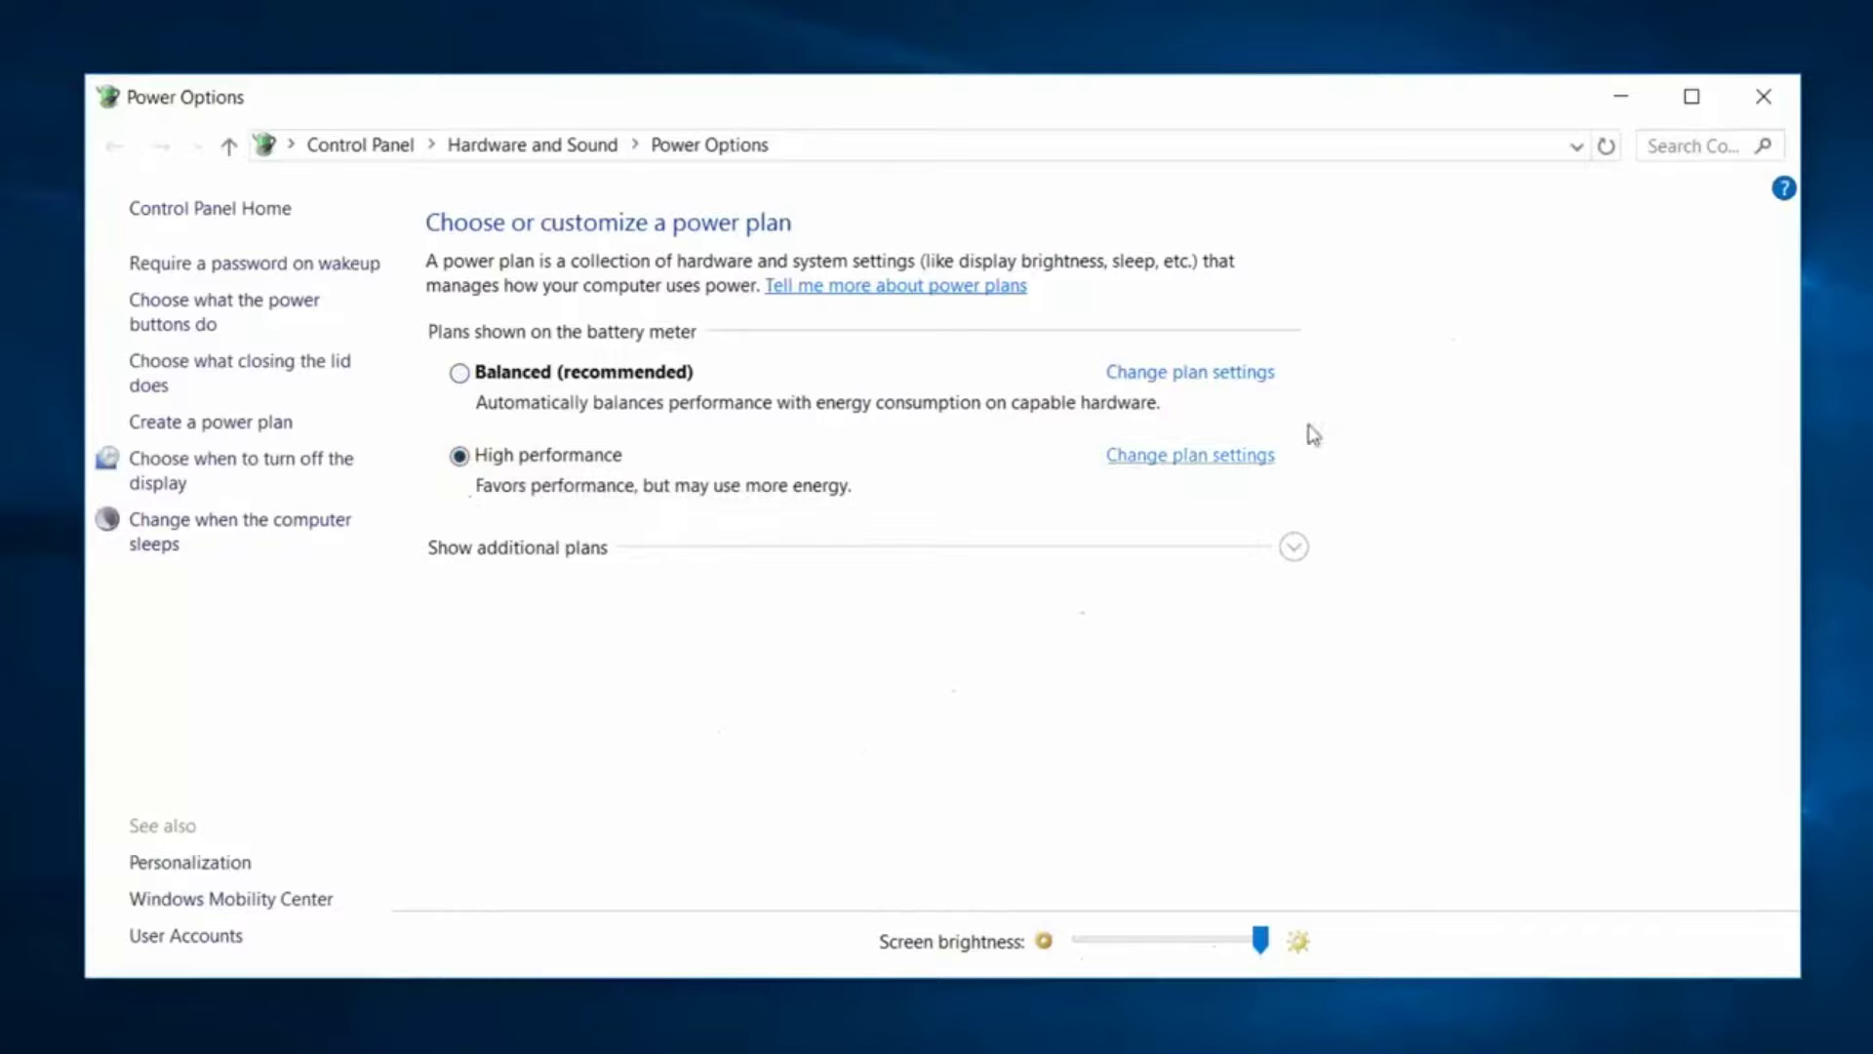
pyautogui.click(1763, 96)
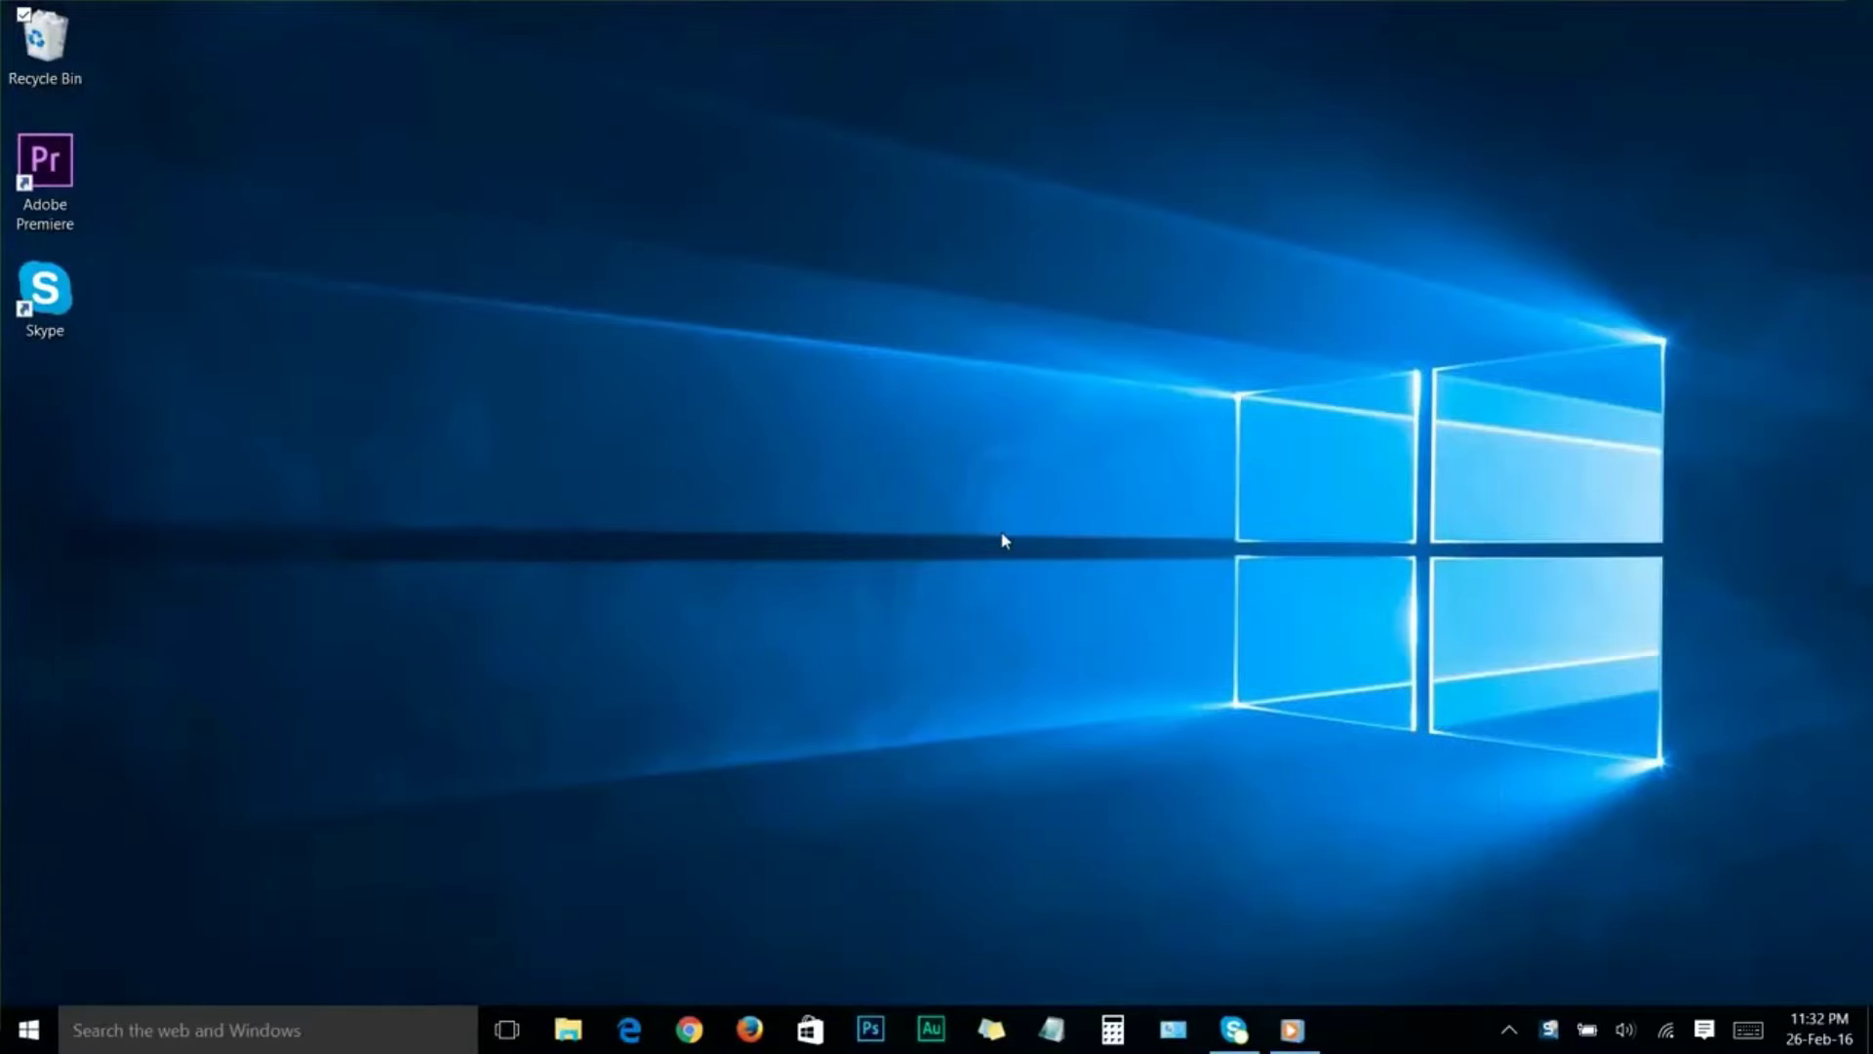
# Step: Open Task Manager's list of startup programs and look at the hidden notification-area icons
pyautogui.rightClick(1406, 1027)
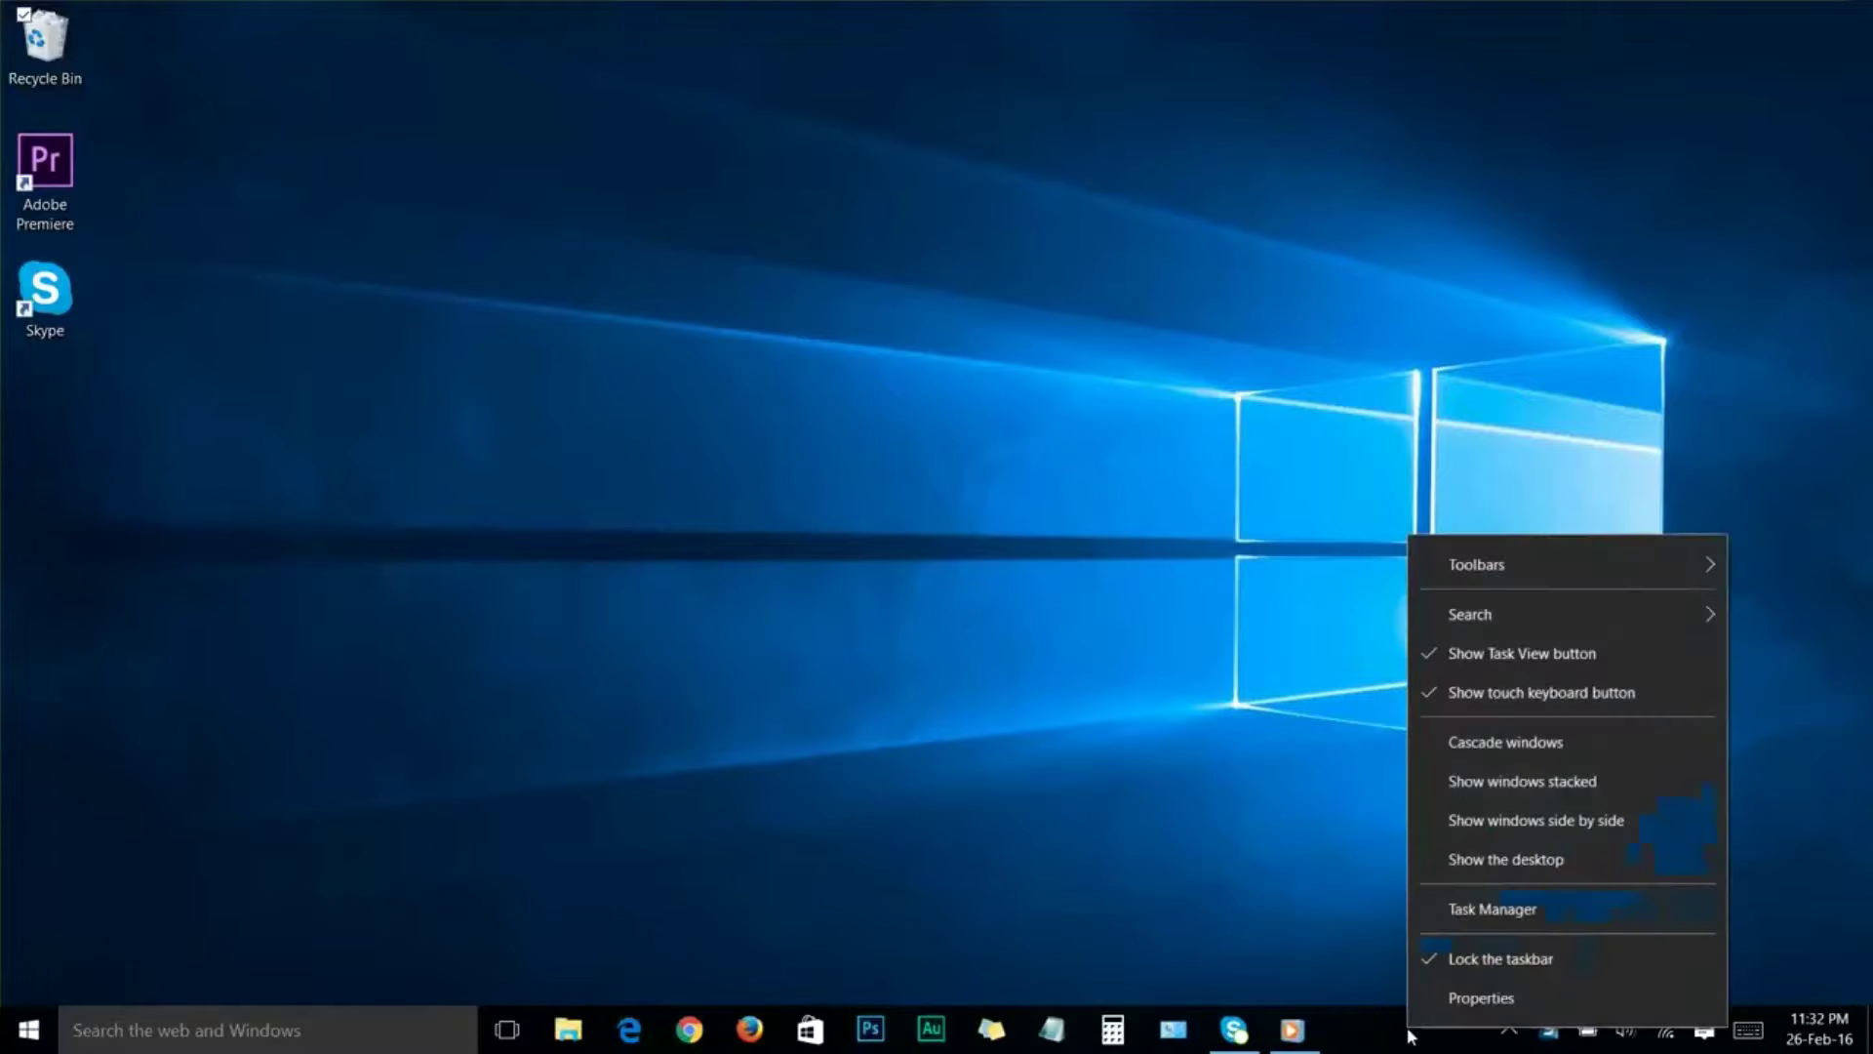
pyautogui.click(1471, 909)
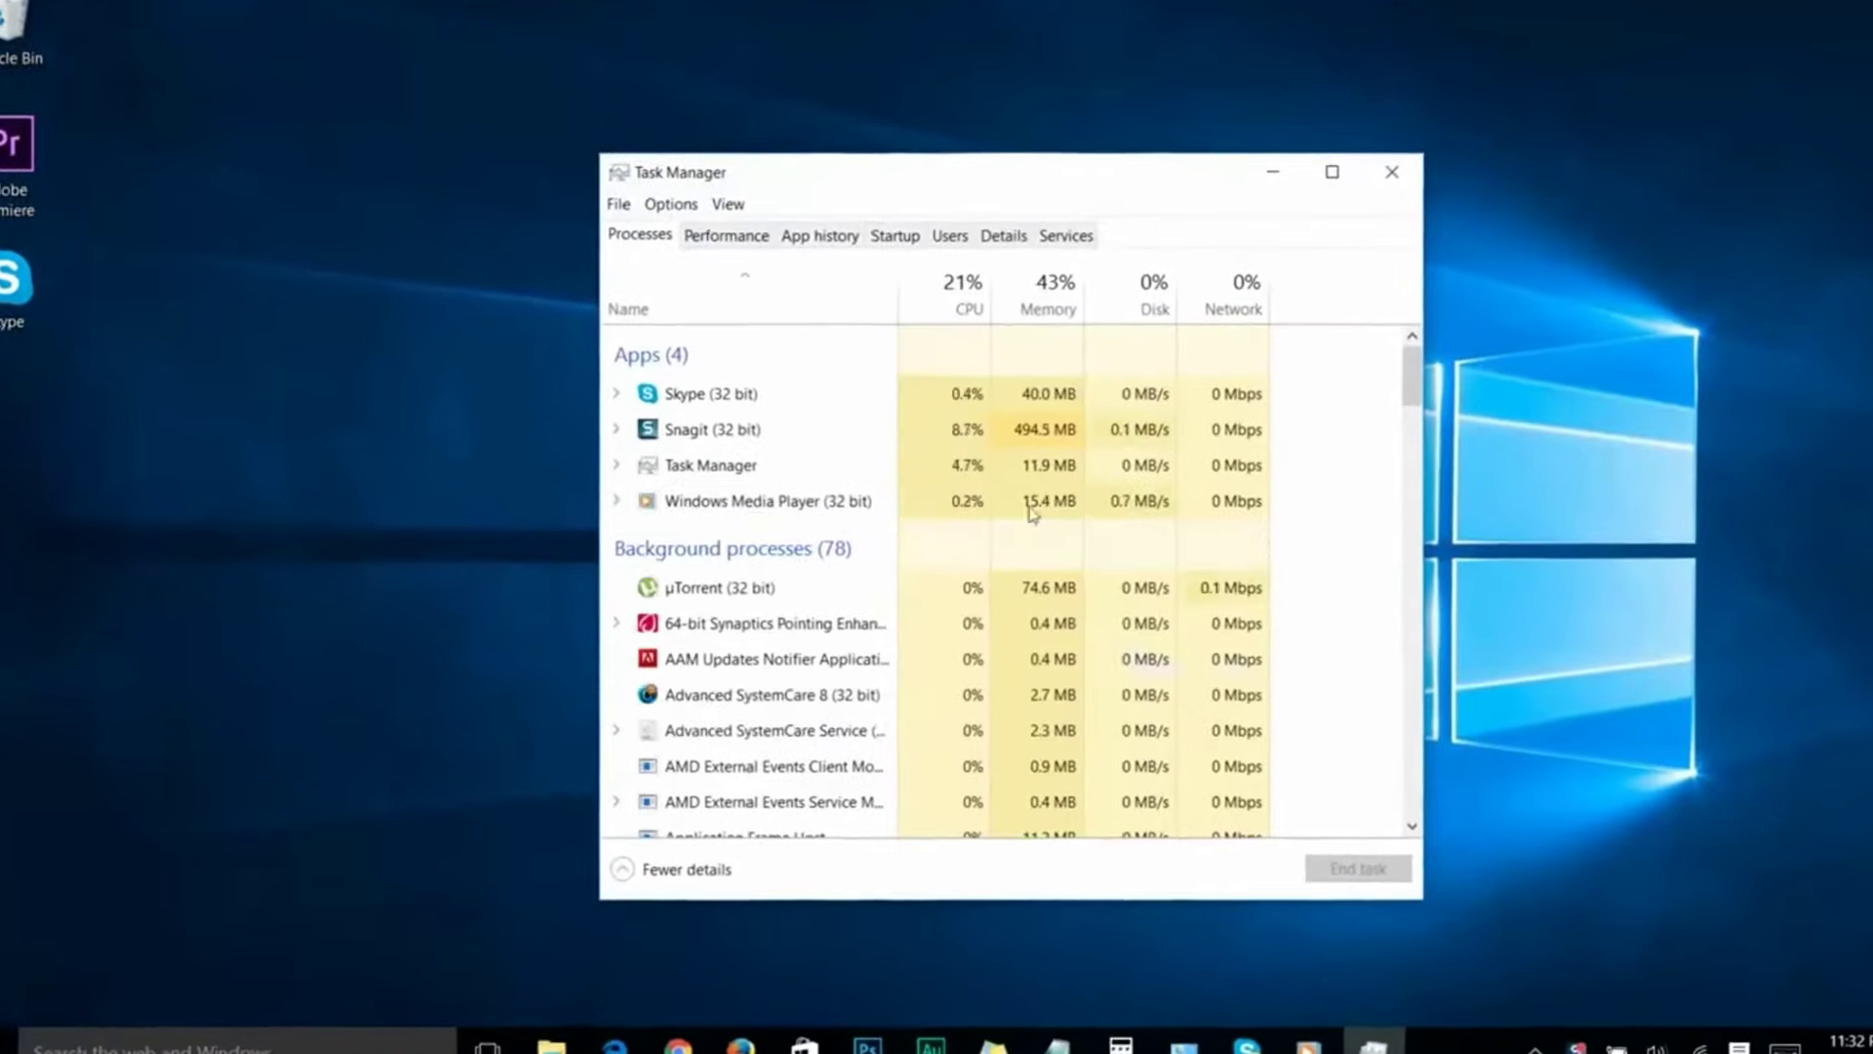
pyautogui.click(889, 223)
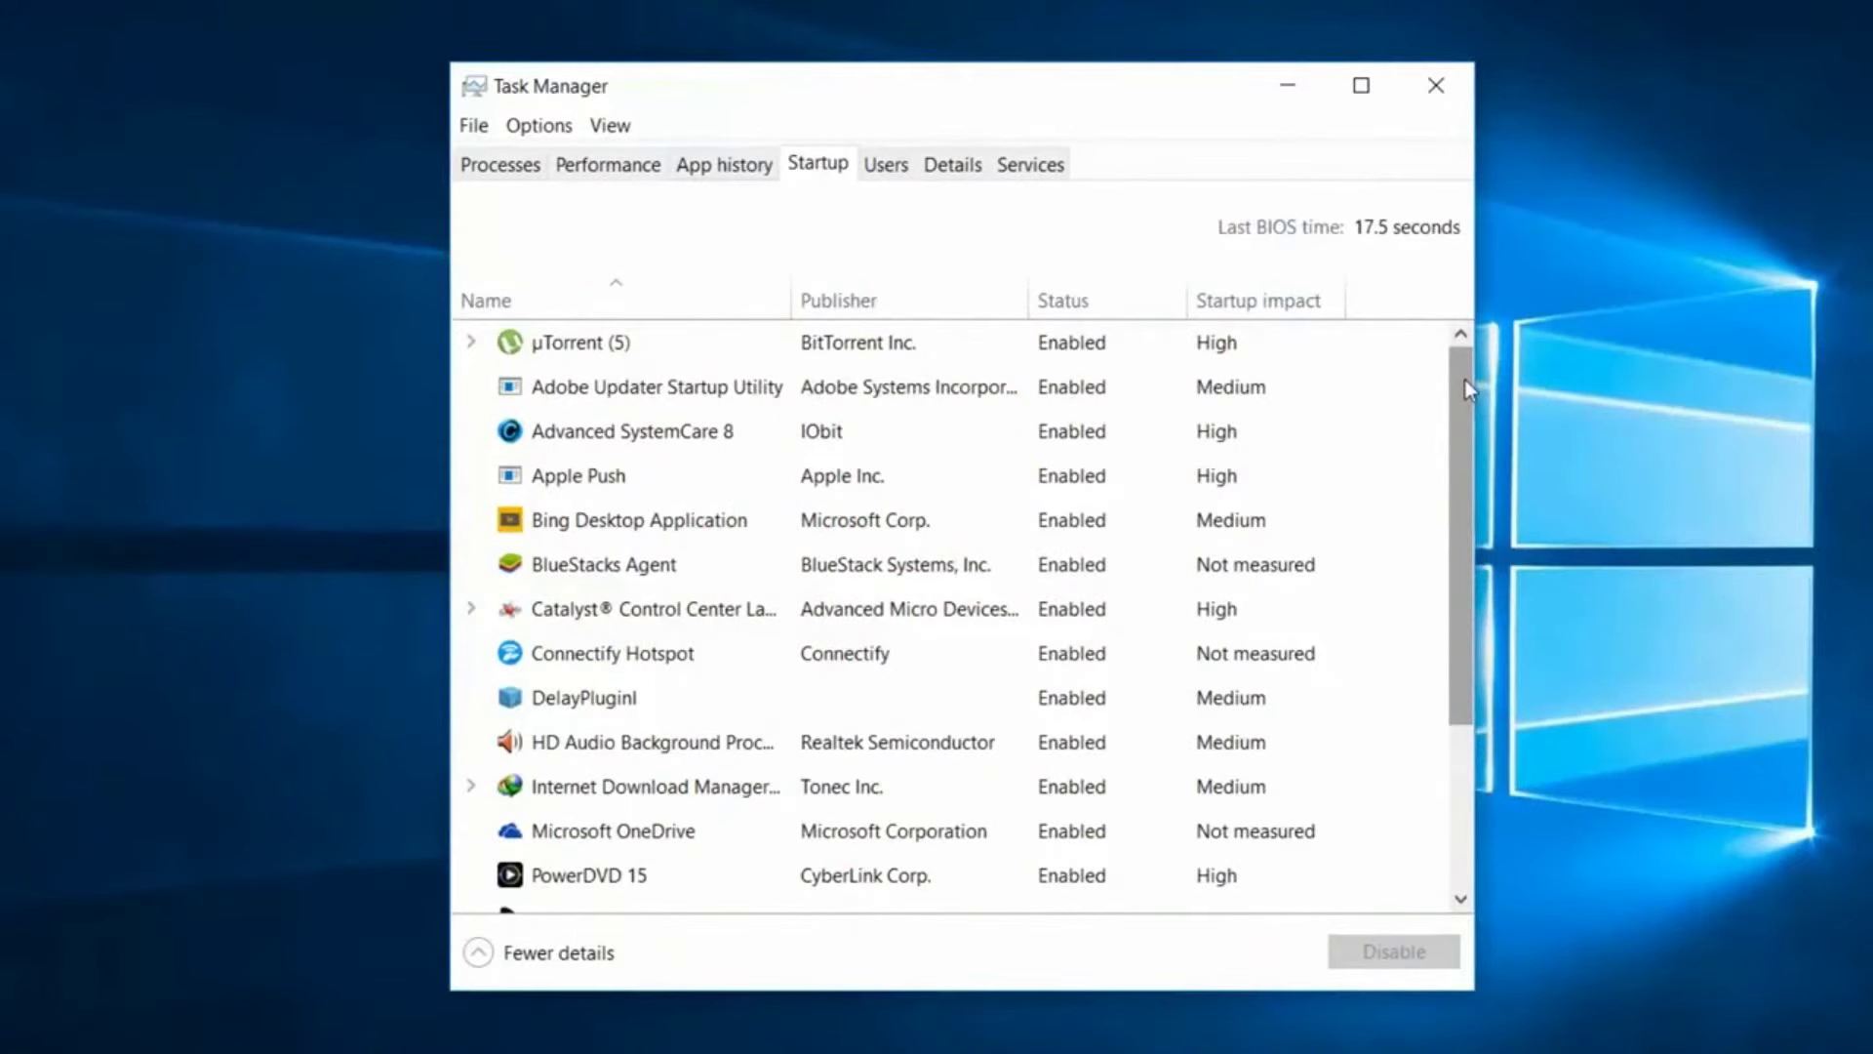
pyautogui.moveTo(1465, 378)
pyautogui.mouseDown()
pyautogui.moveTo(1475, 537)
pyautogui.moveTo(1475, 381)
pyautogui.mouseUp()
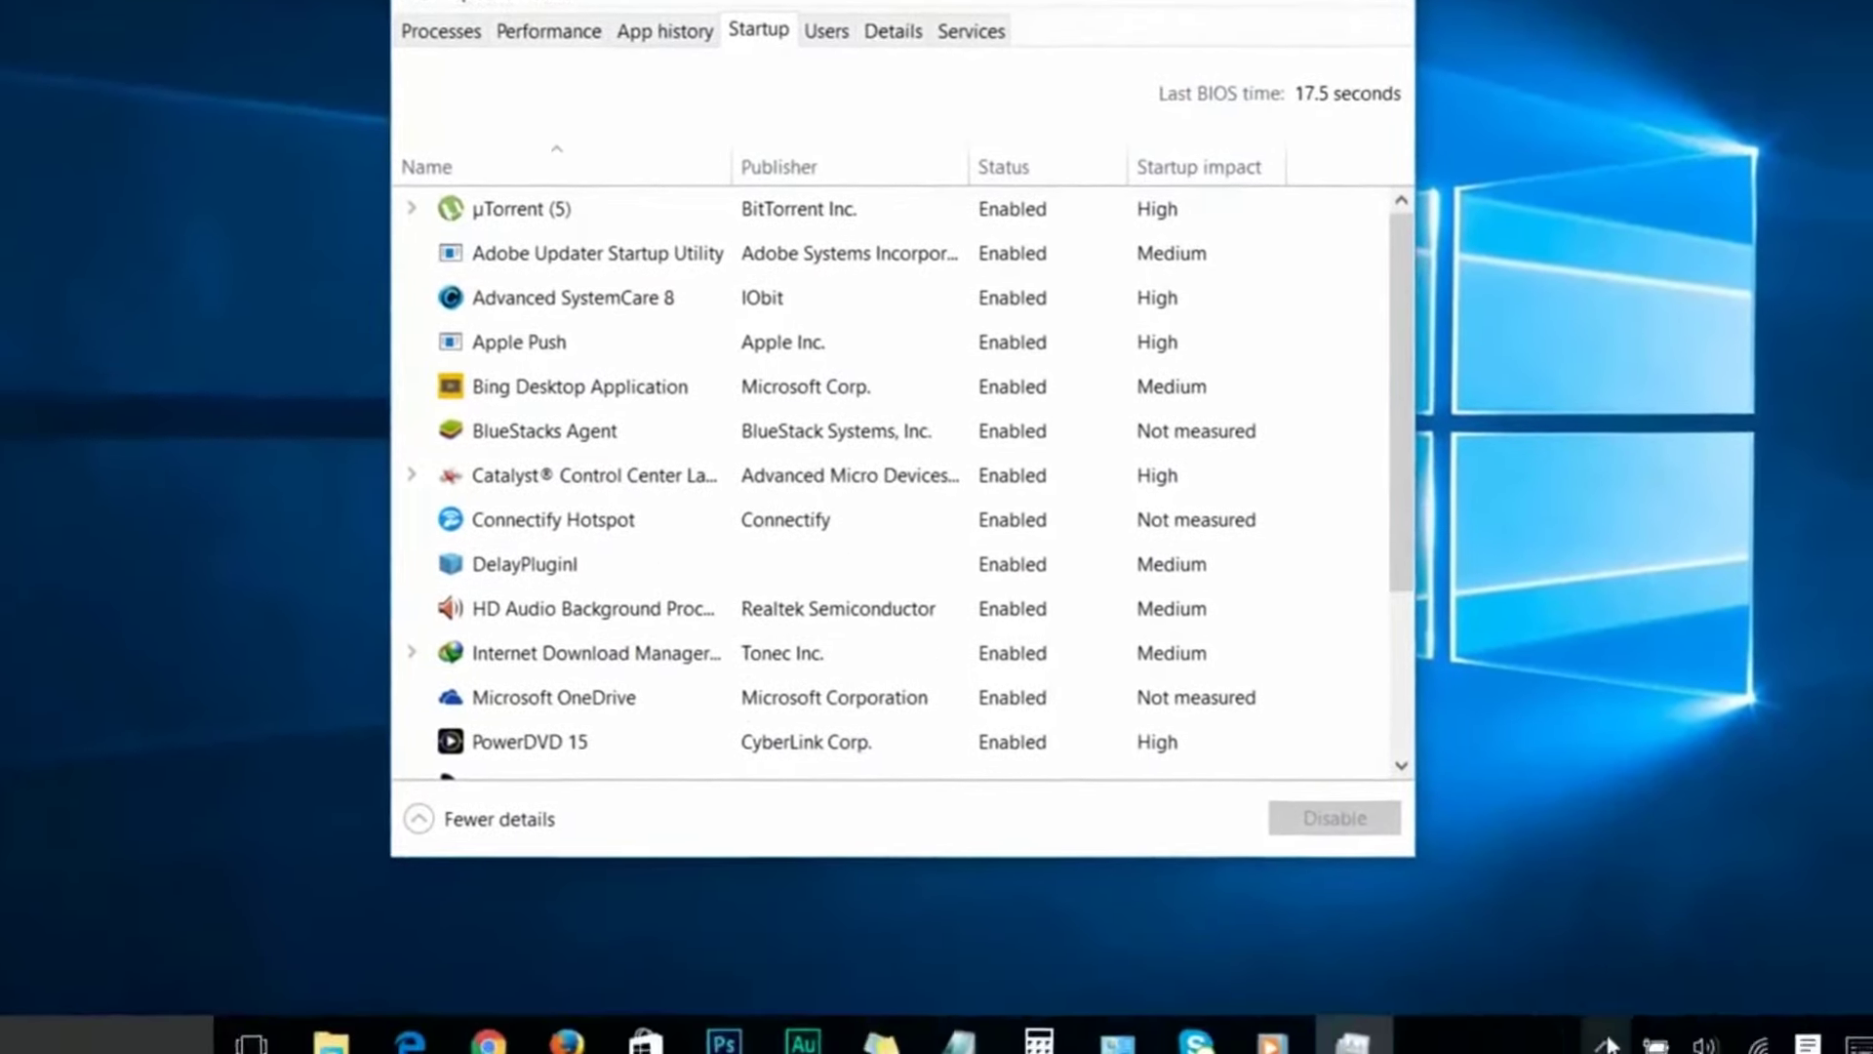
pyautogui.click(1594, 1023)
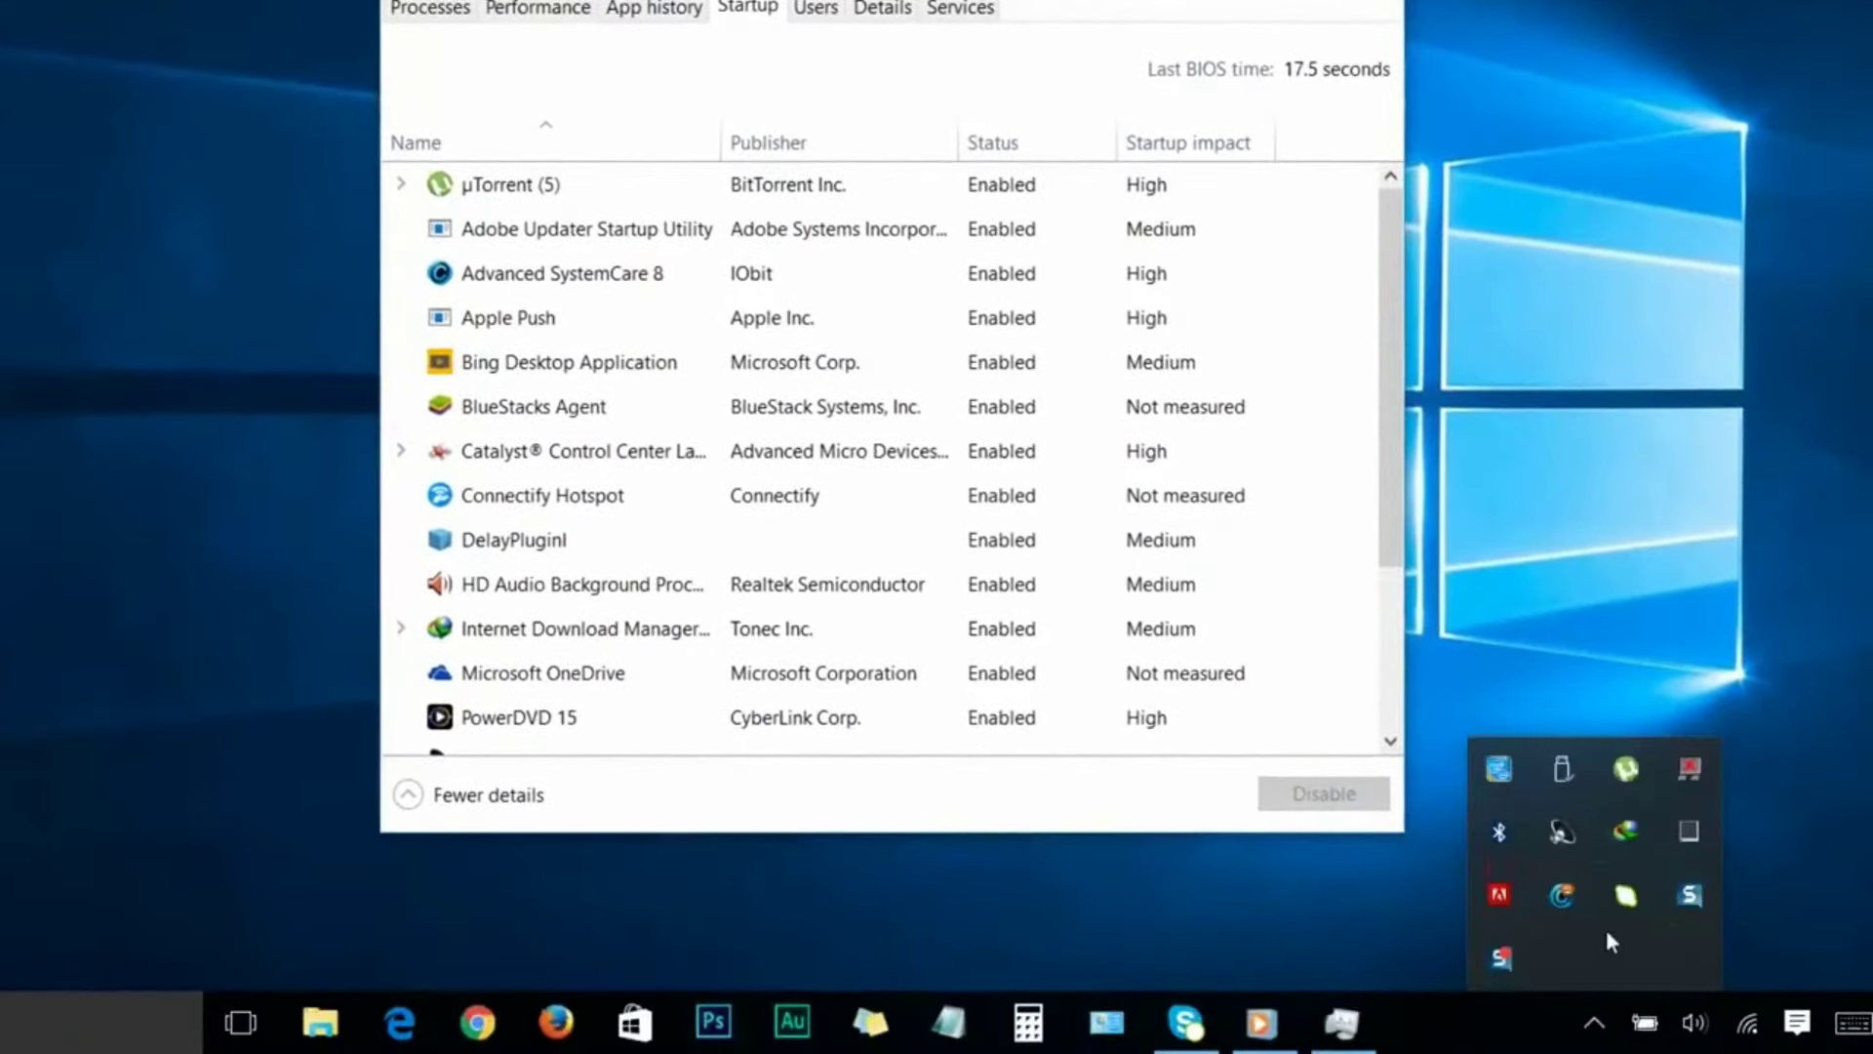
pyautogui.click(1393, 471)
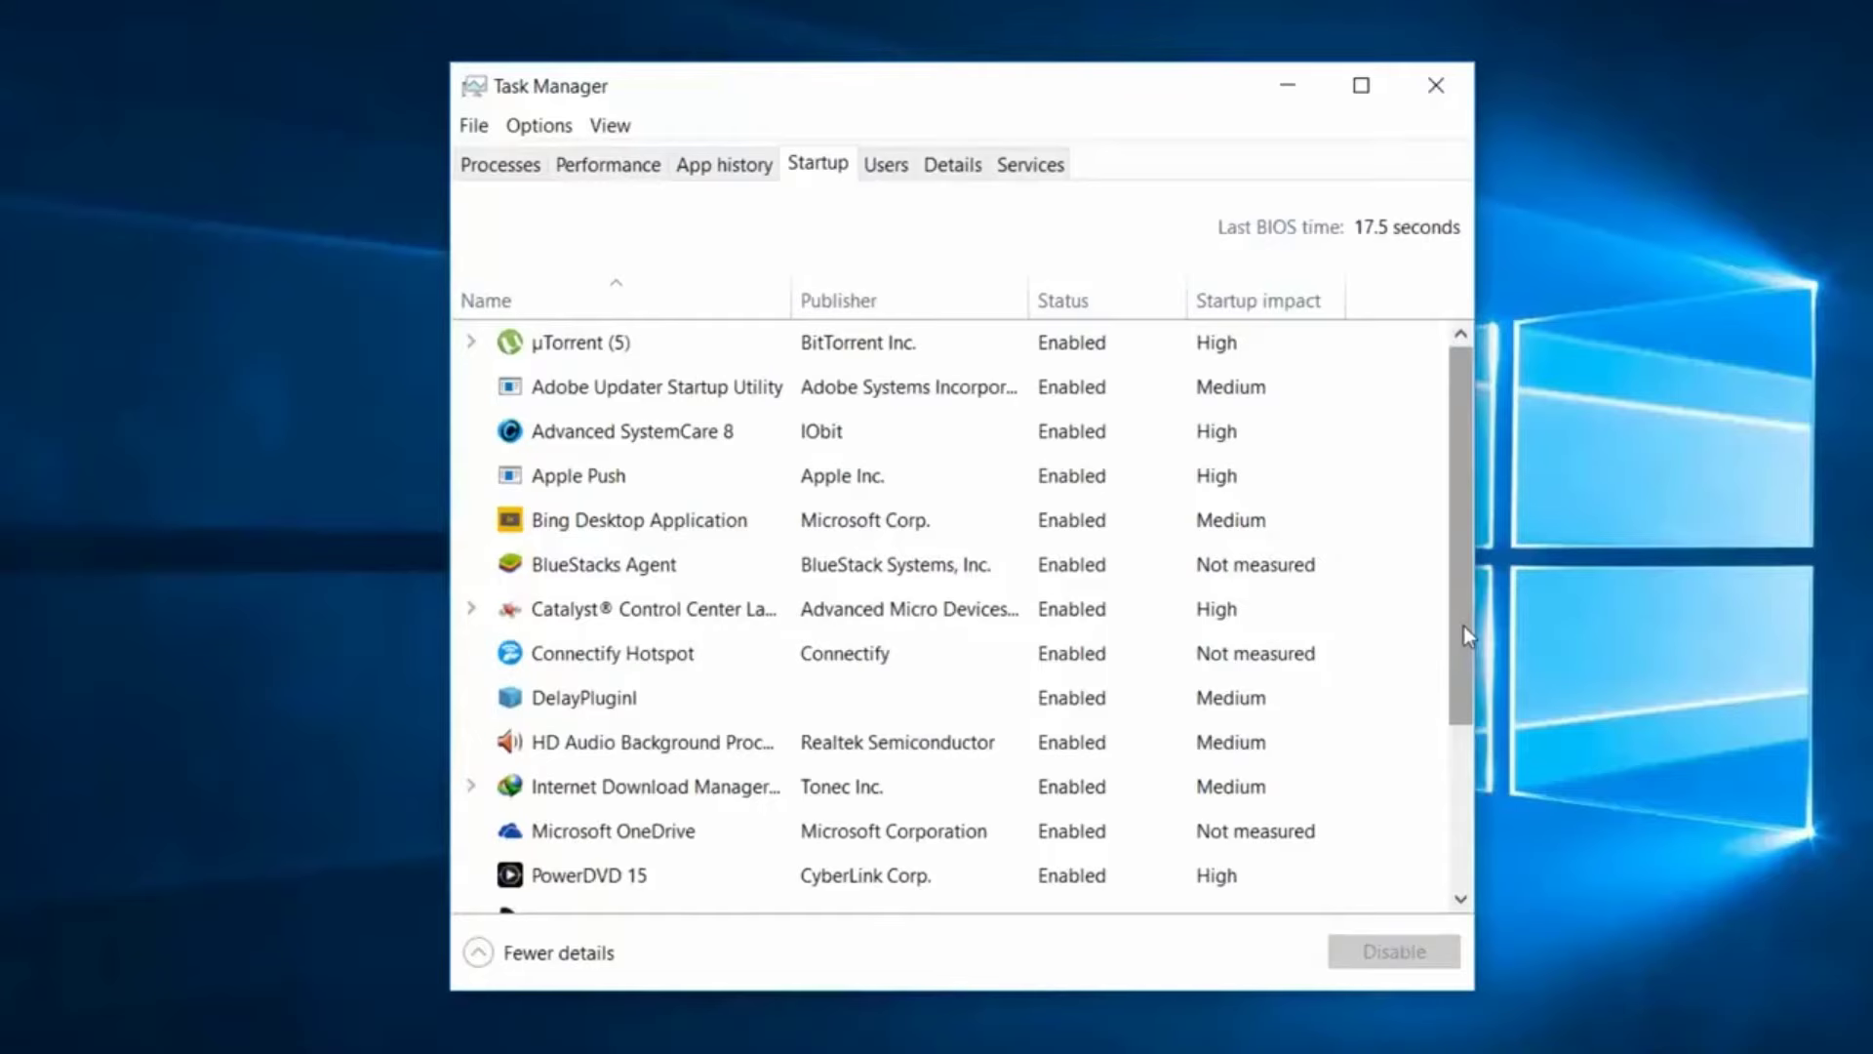
# Step: Disable Skype as a startup program
pyautogui.moveTo(1463, 624); pyautogui.dragTo(1463, 829)
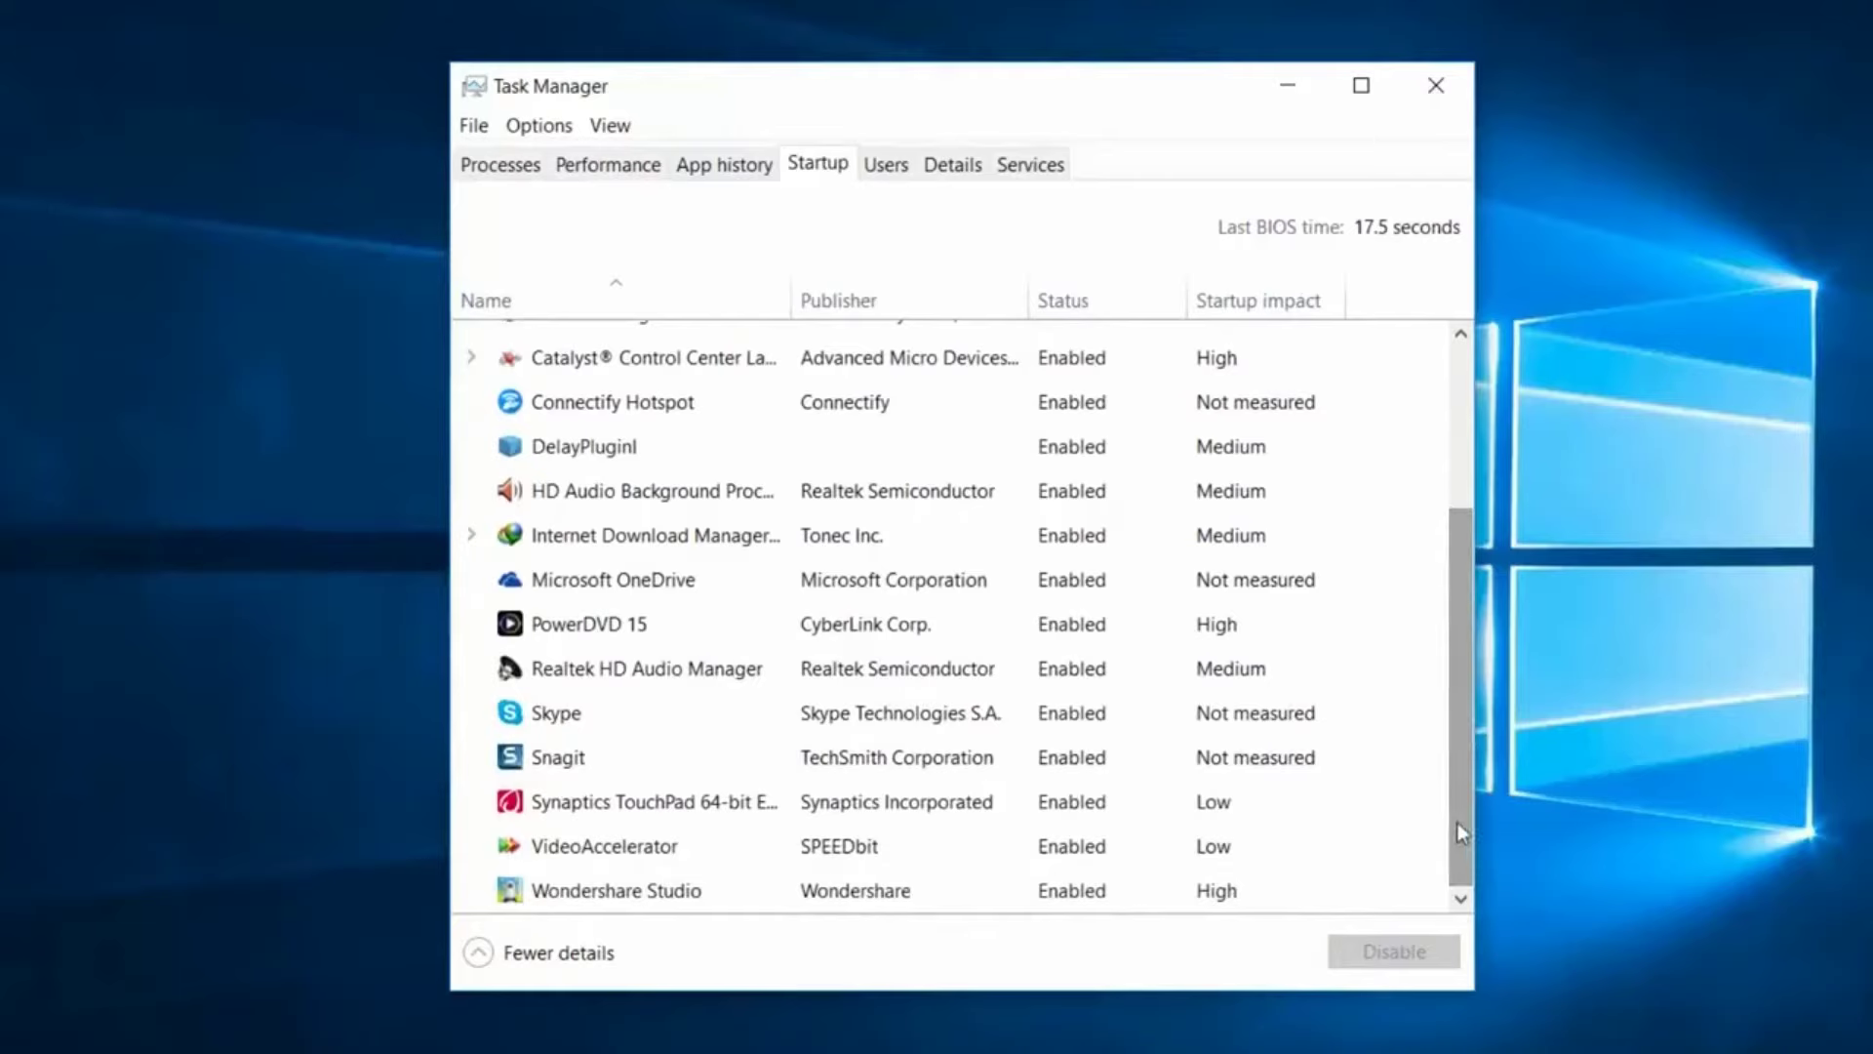
pyautogui.click(650, 722)
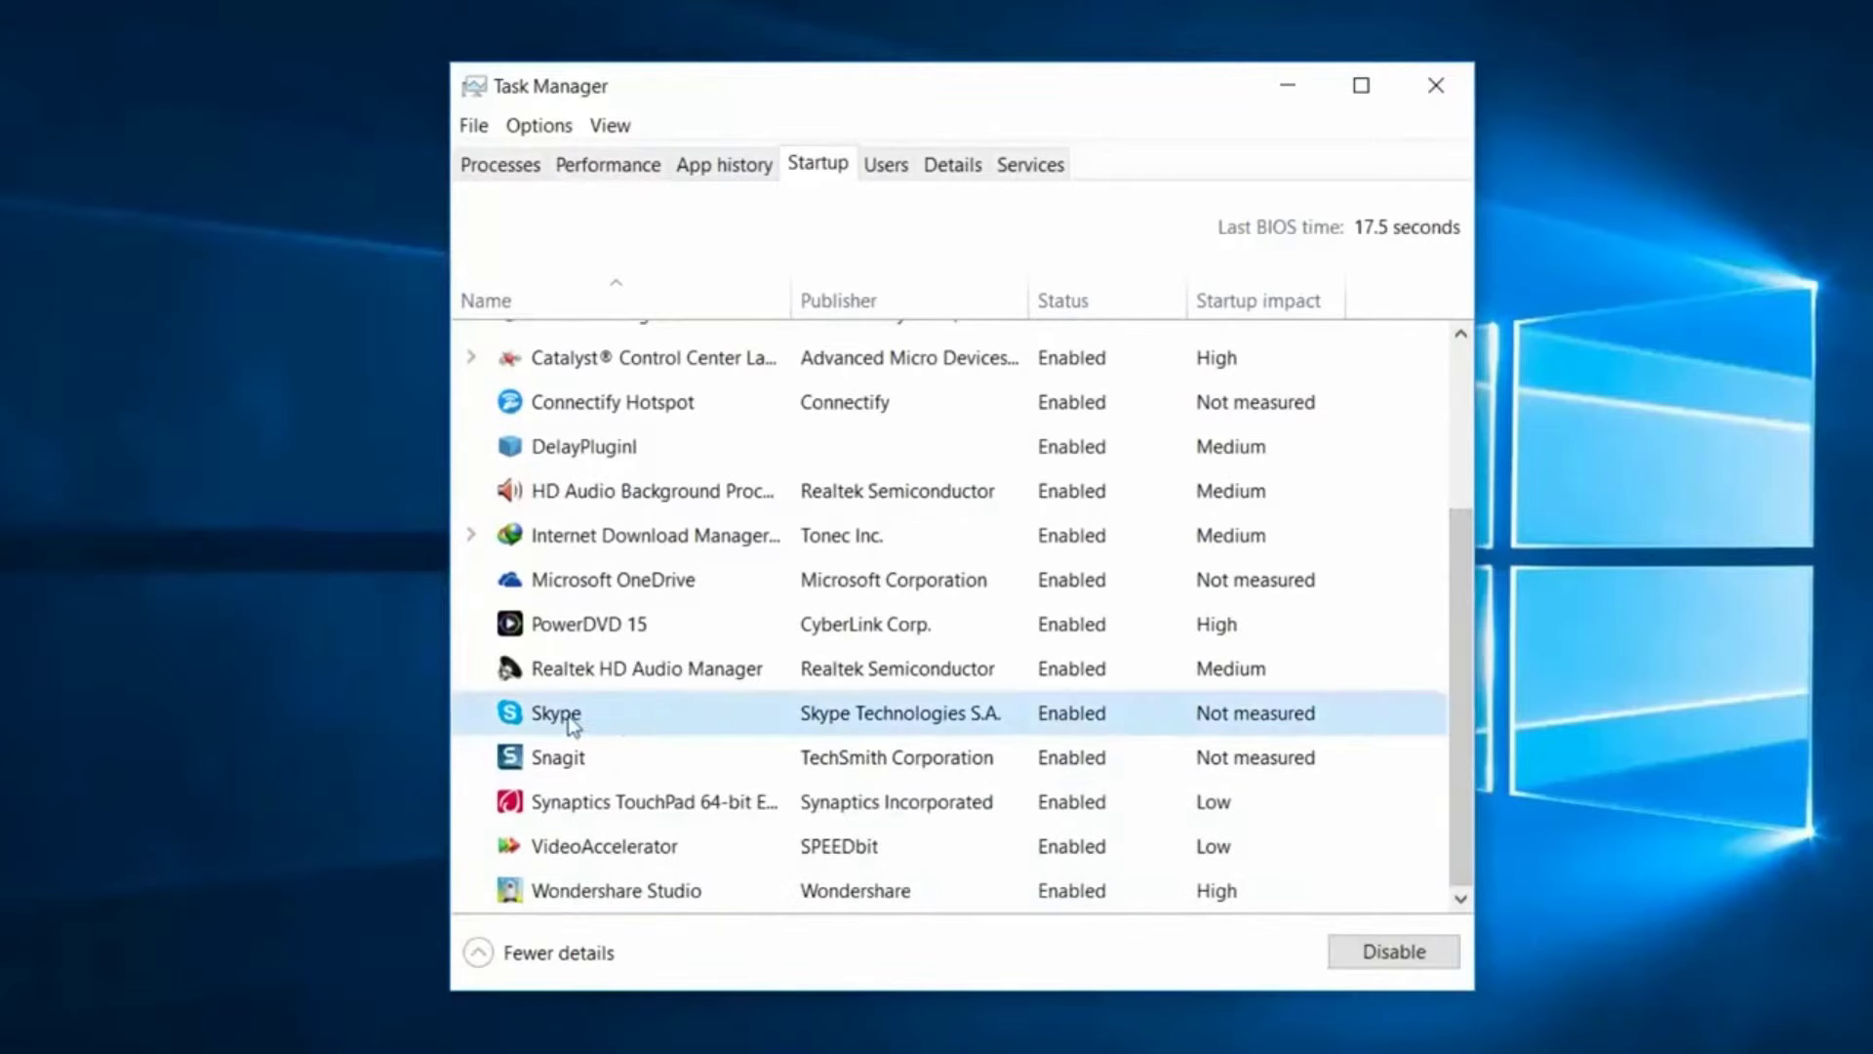
pyautogui.click(1385, 951)
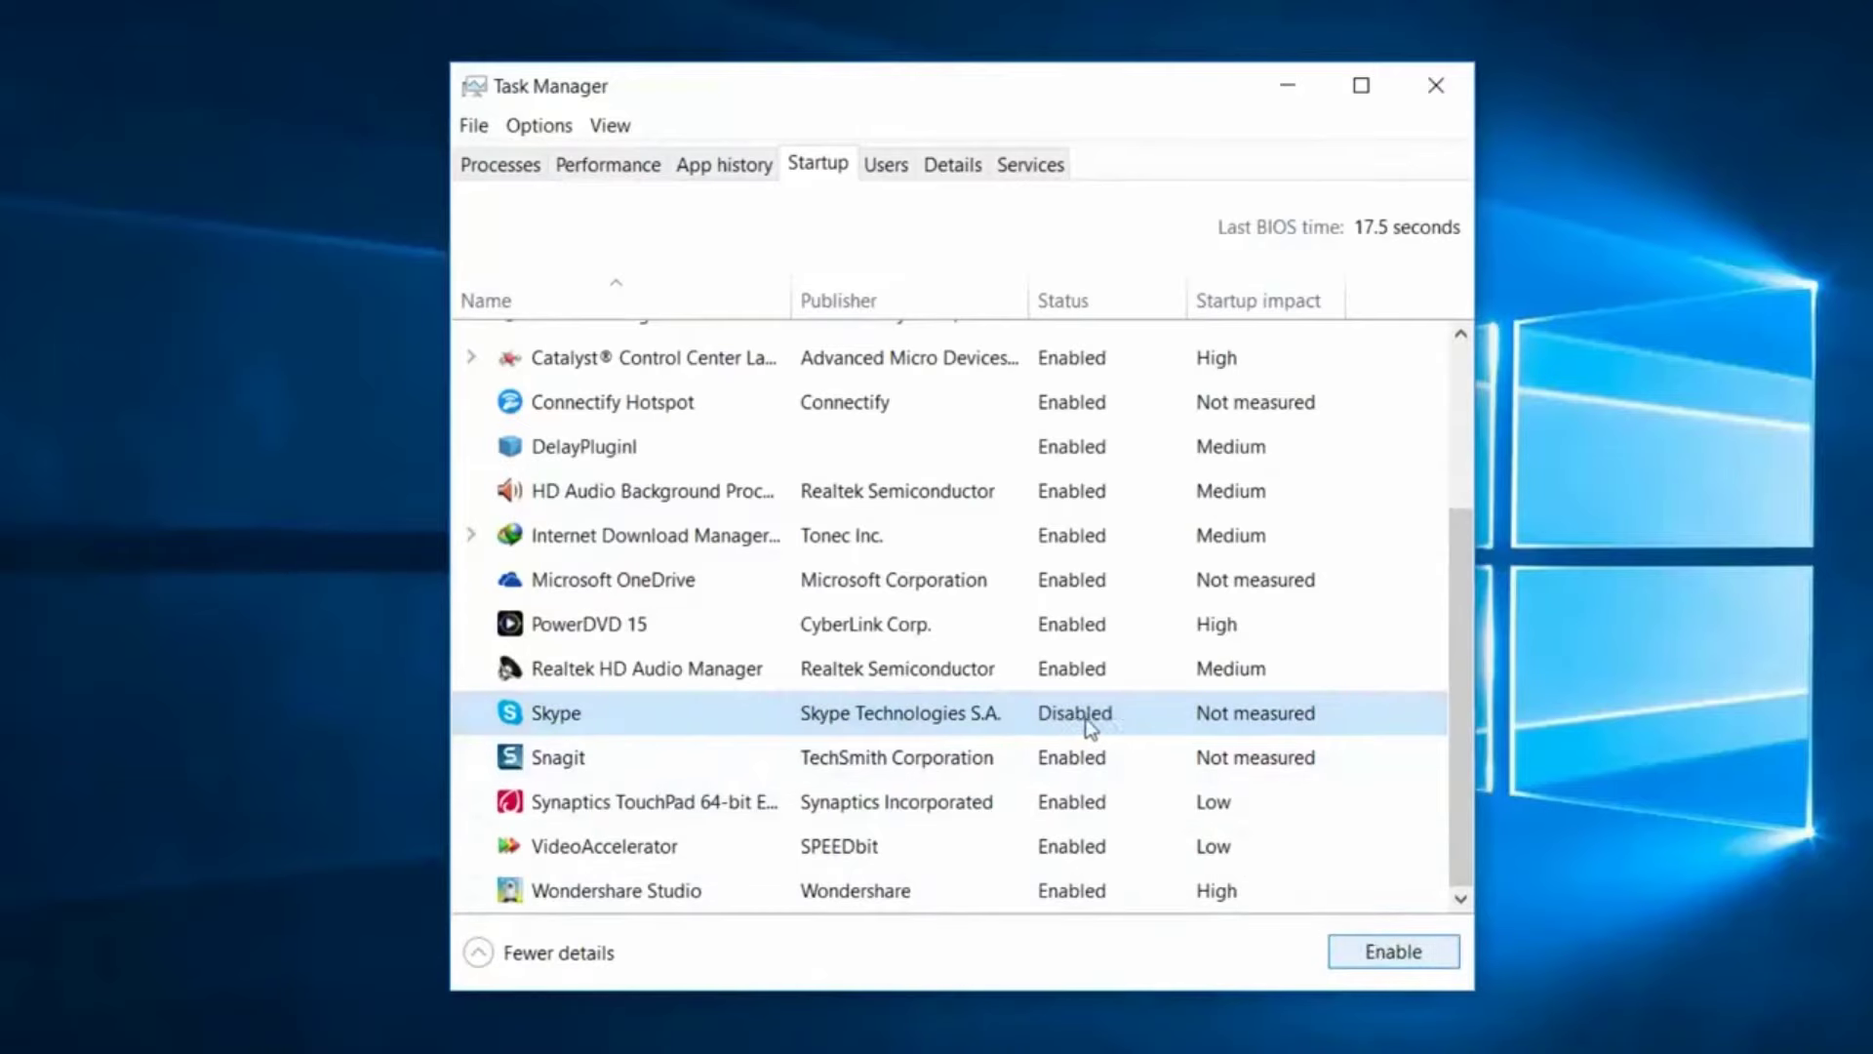
# Step: Disable Adobe Updater Startup Utility, Apple Push, BlueStacks Agent, Connectify Hotspot and DelayPluginI at startup
pyautogui.scroll(3, 1075, 723)
pyautogui.click(719, 388)
pyautogui.click(1393, 951)
pyautogui.click(634, 475)
pyautogui.click(1393, 951)
pyautogui.click(683, 564)
pyautogui.click(859, 653)
pyautogui.click(1393, 951)
pyautogui.click(634, 697)
pyautogui.click(1393, 951)
# Step: Disable Snagit and Wondershare Studio at startup, review the startup list and close Task Manager
pyautogui.scroll(-2, 1456, 652)
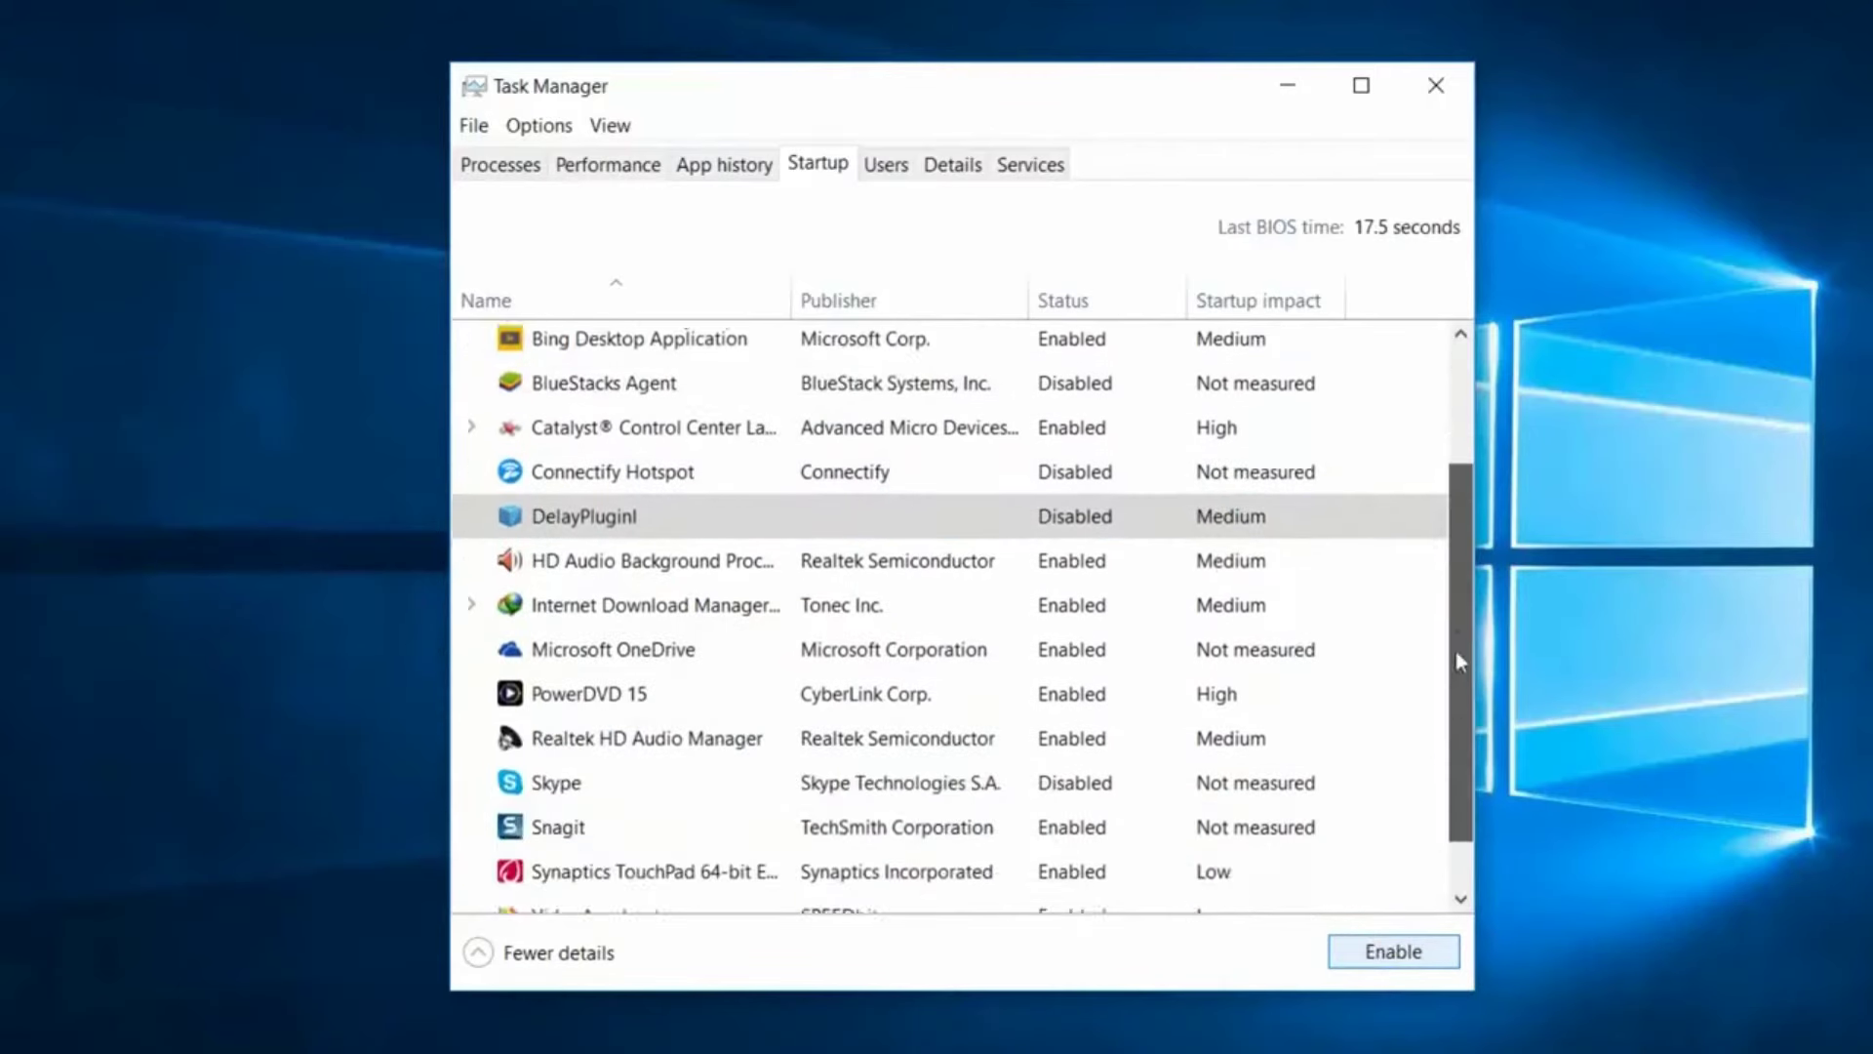
pyautogui.rightClick(612, 771)
pyautogui.click(634, 807)
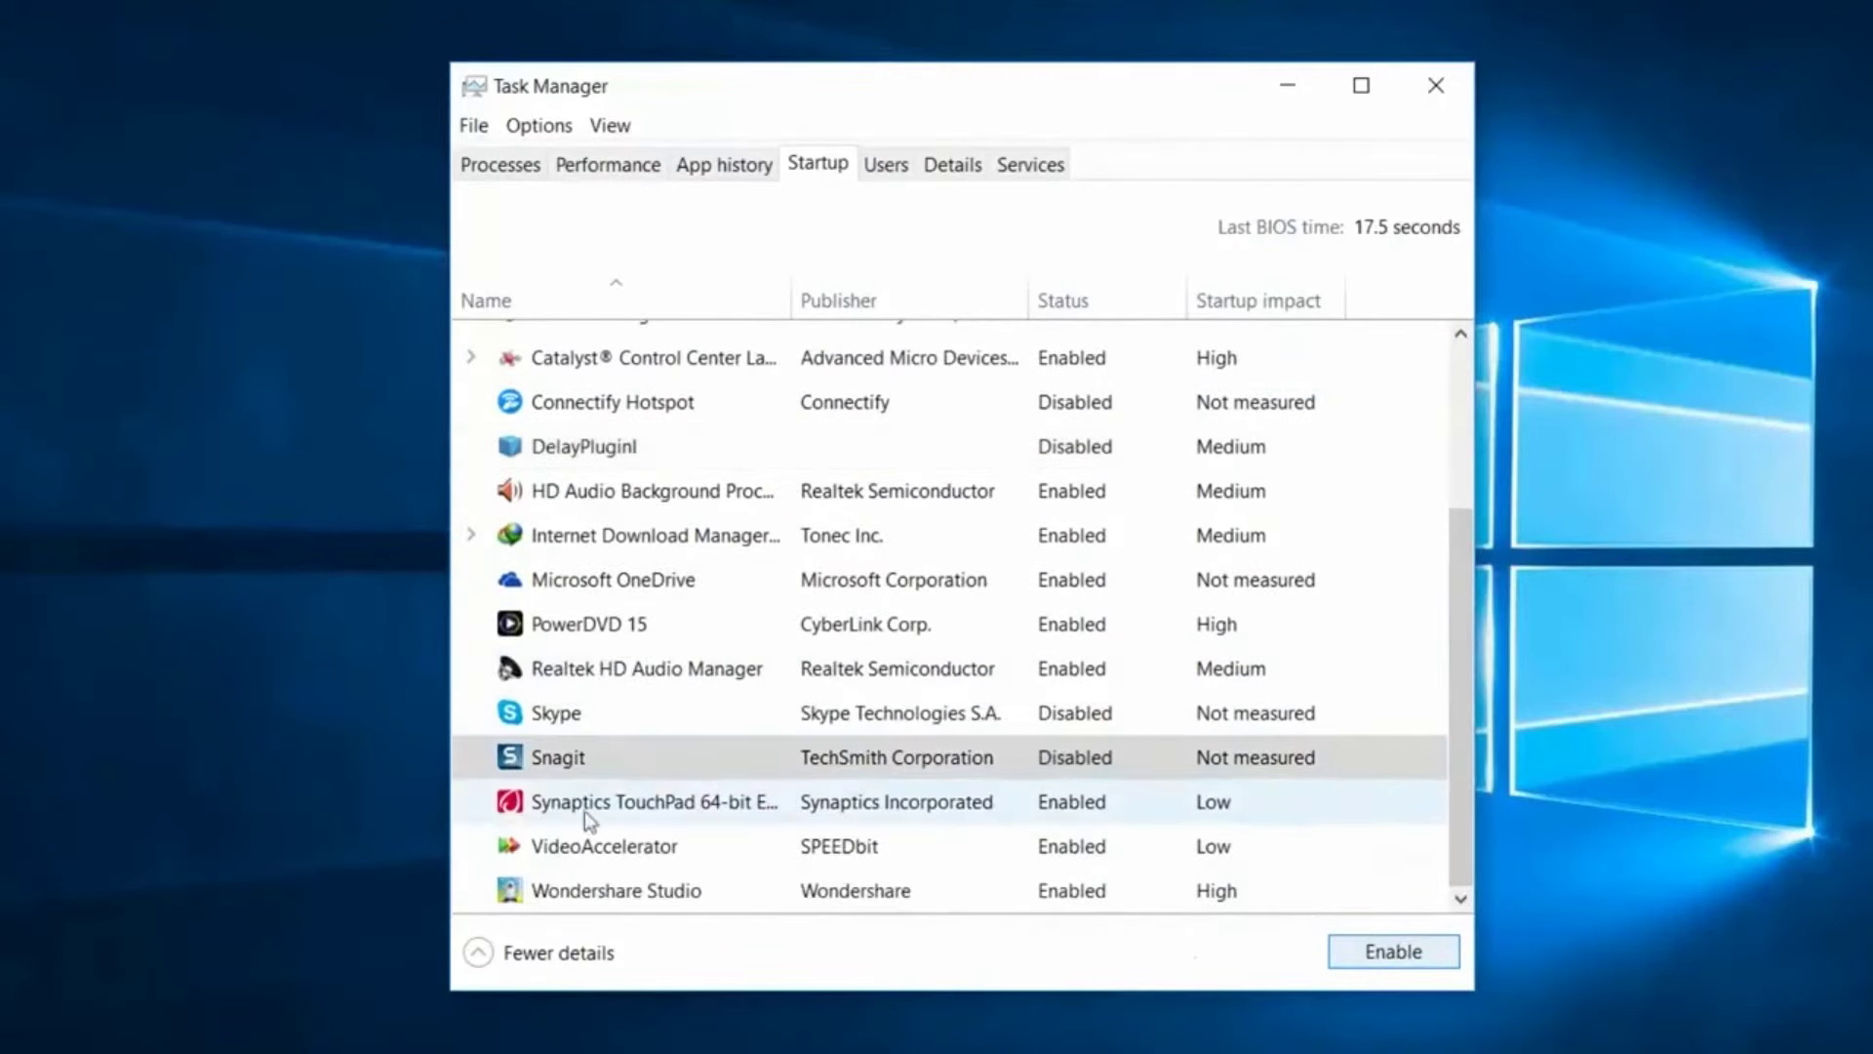
pyautogui.click(605, 890)
pyautogui.click(1393, 951)
pyautogui.scroll(2, 865, 757)
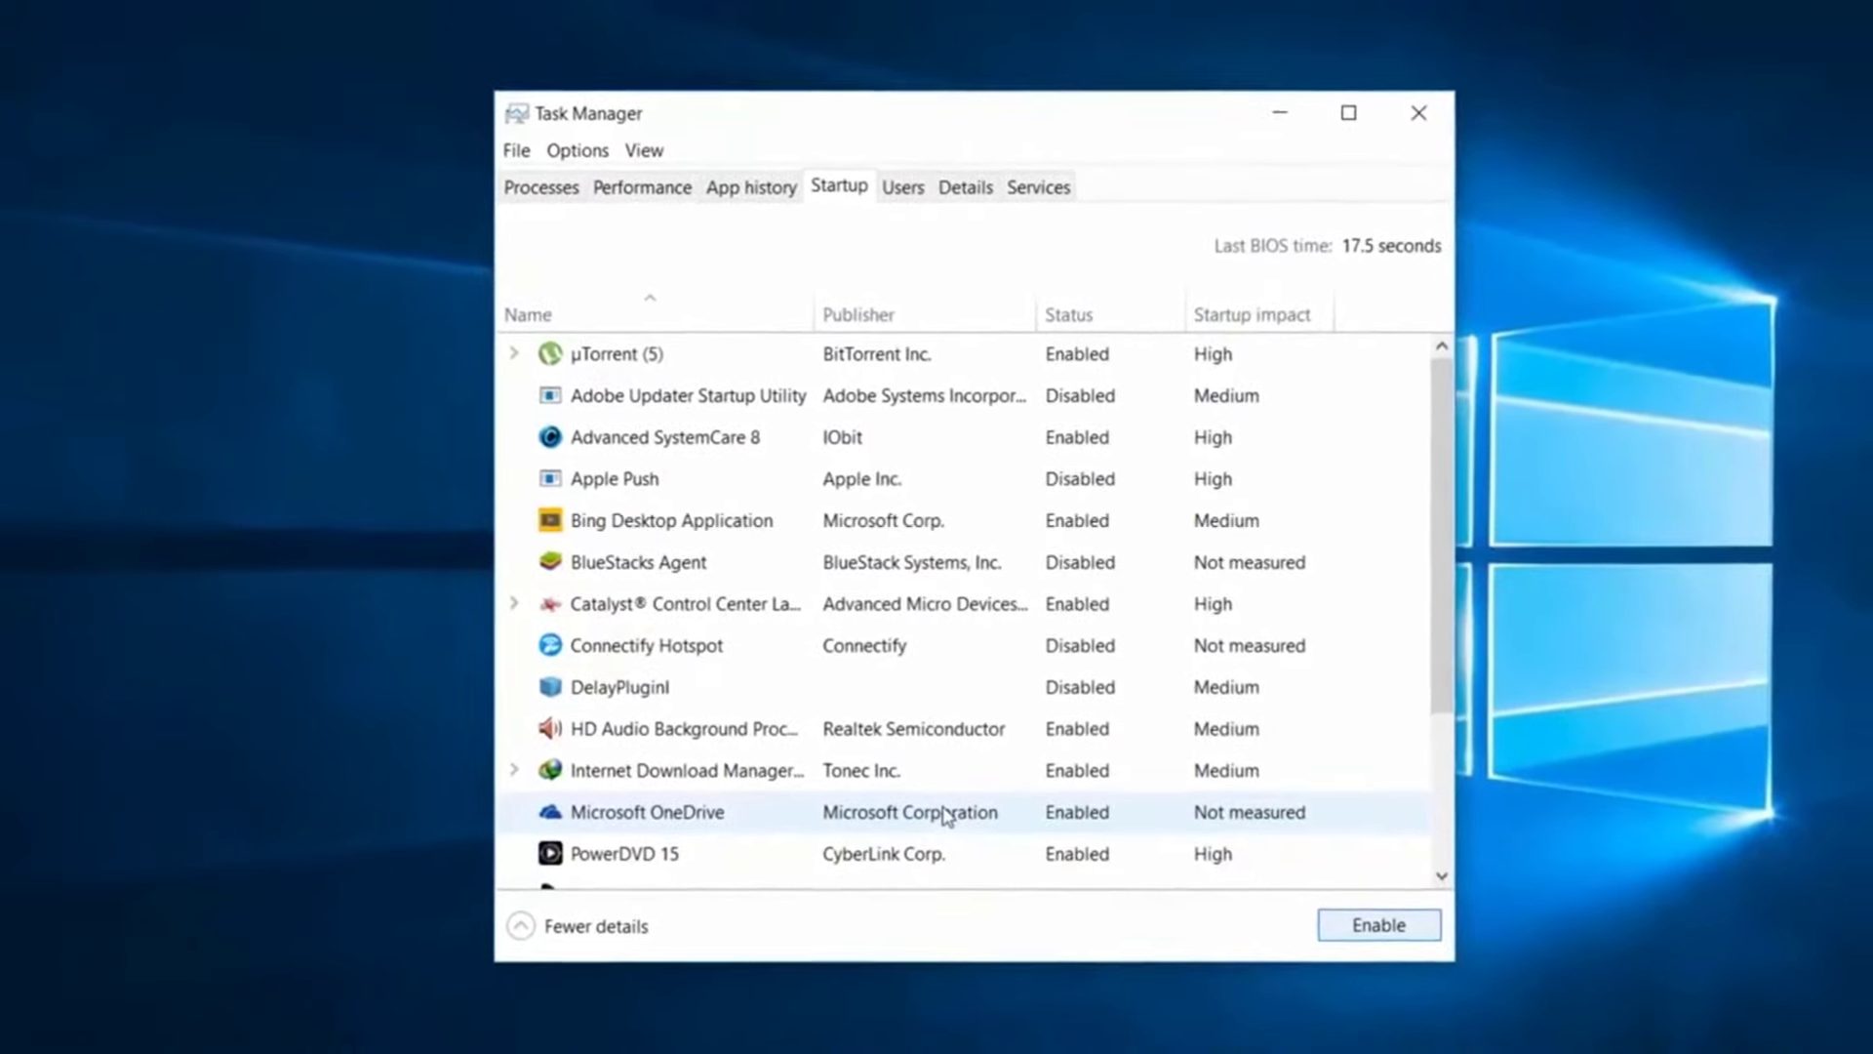
pyautogui.scroll(-3, 1432, 762)
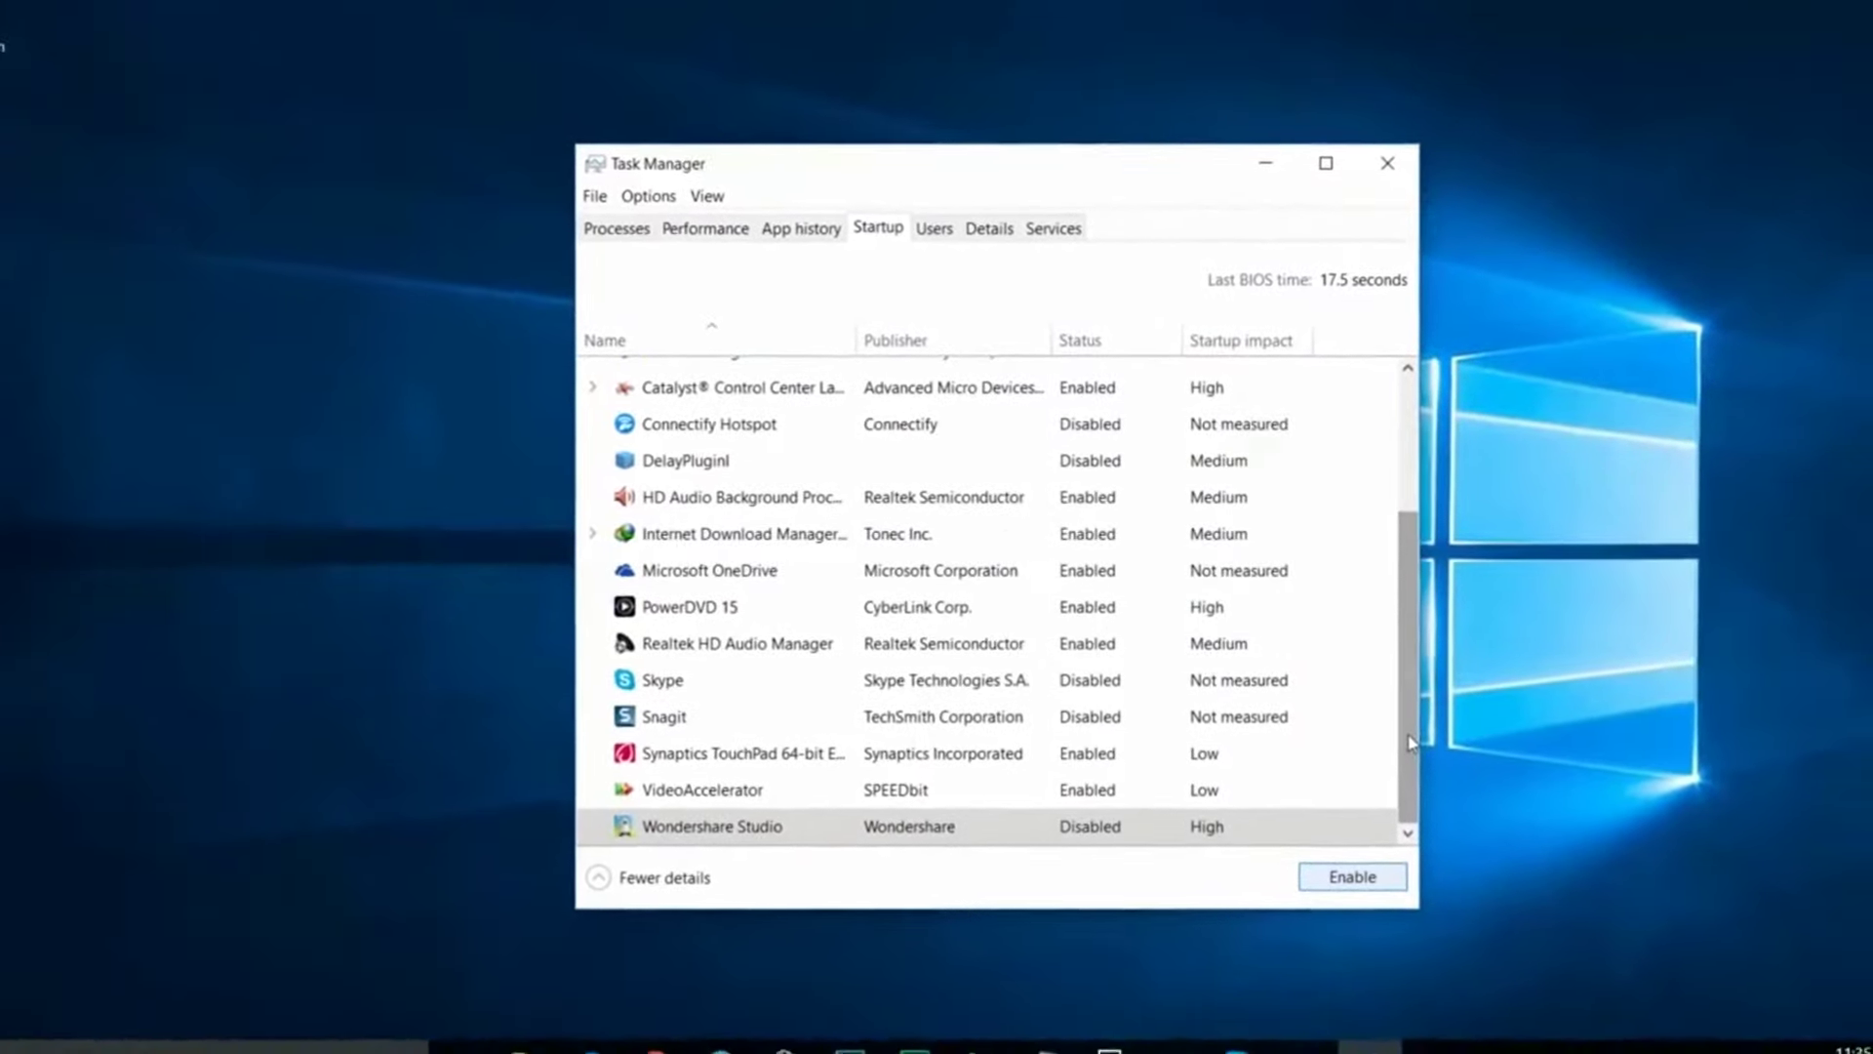
pyautogui.click(1391, 157)
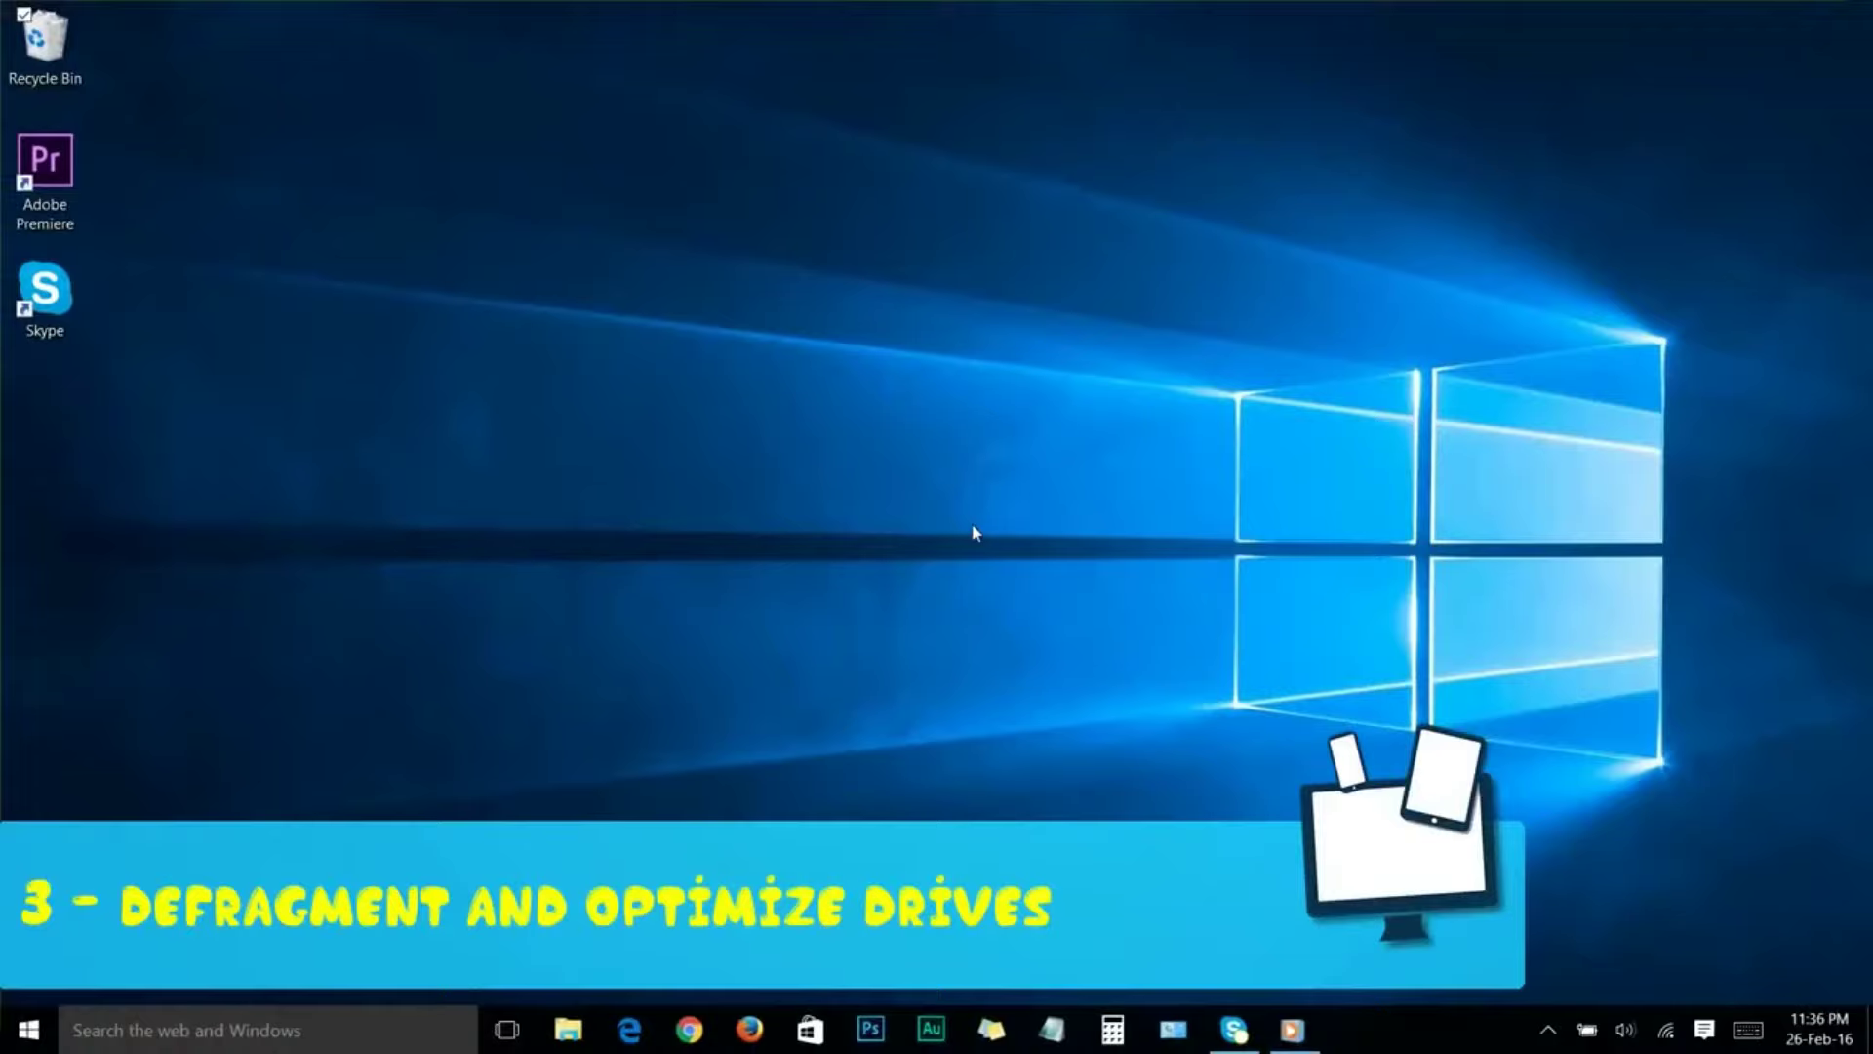
# Step: Find and open Defragment and Optimize Drives, and start optimizing the C: drive
pyautogui.press('super')
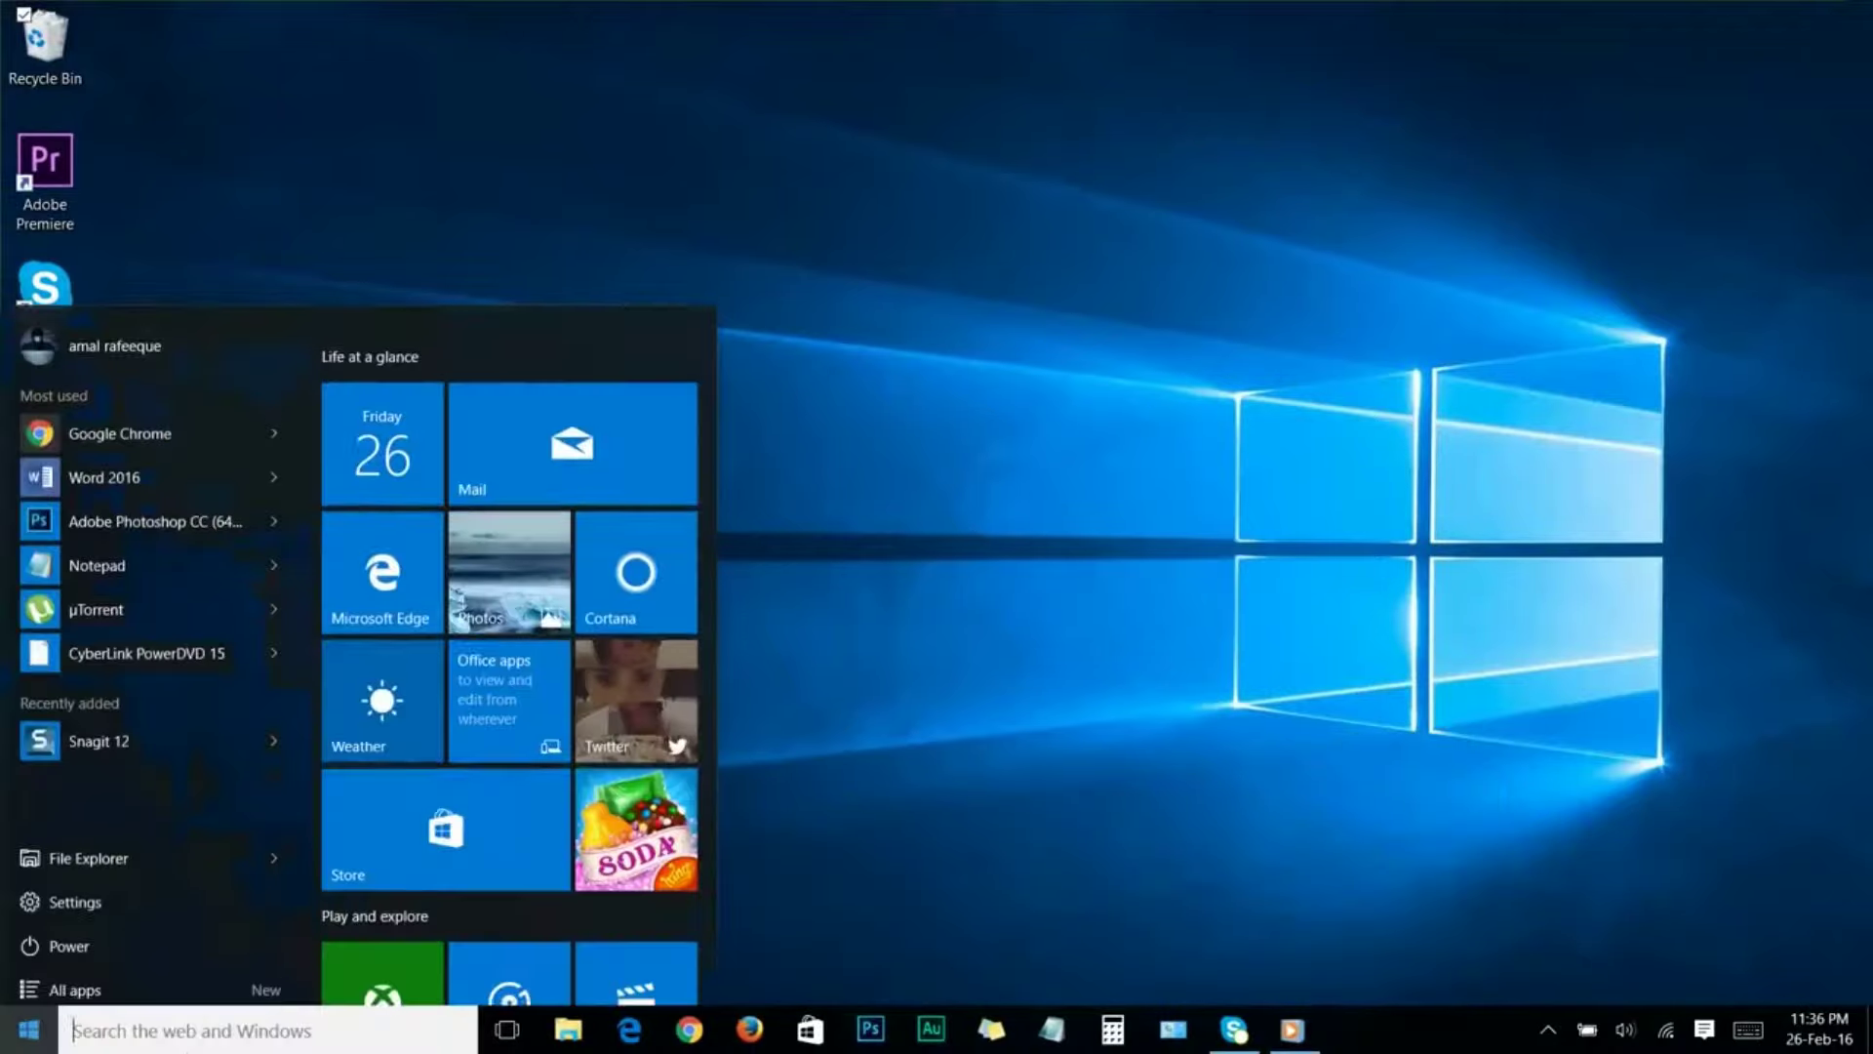
pyautogui.write('defragment')
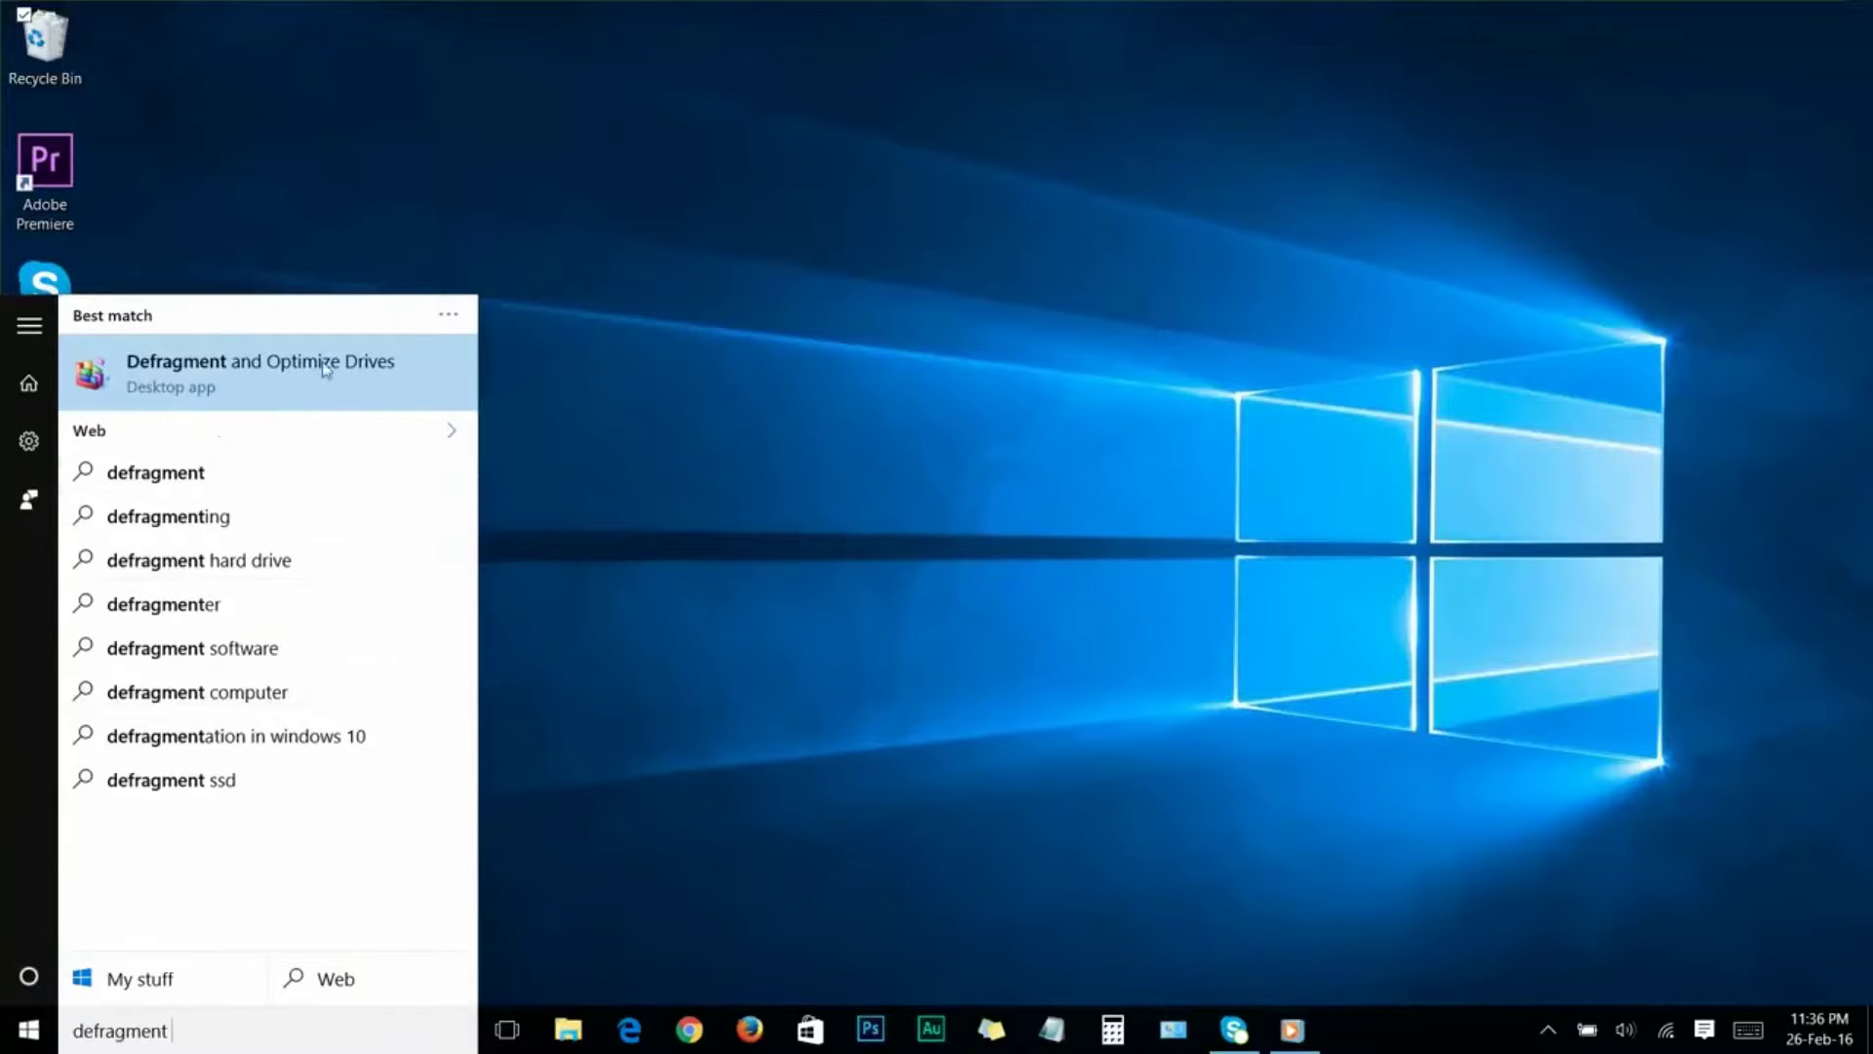
pyautogui.click(238, 367)
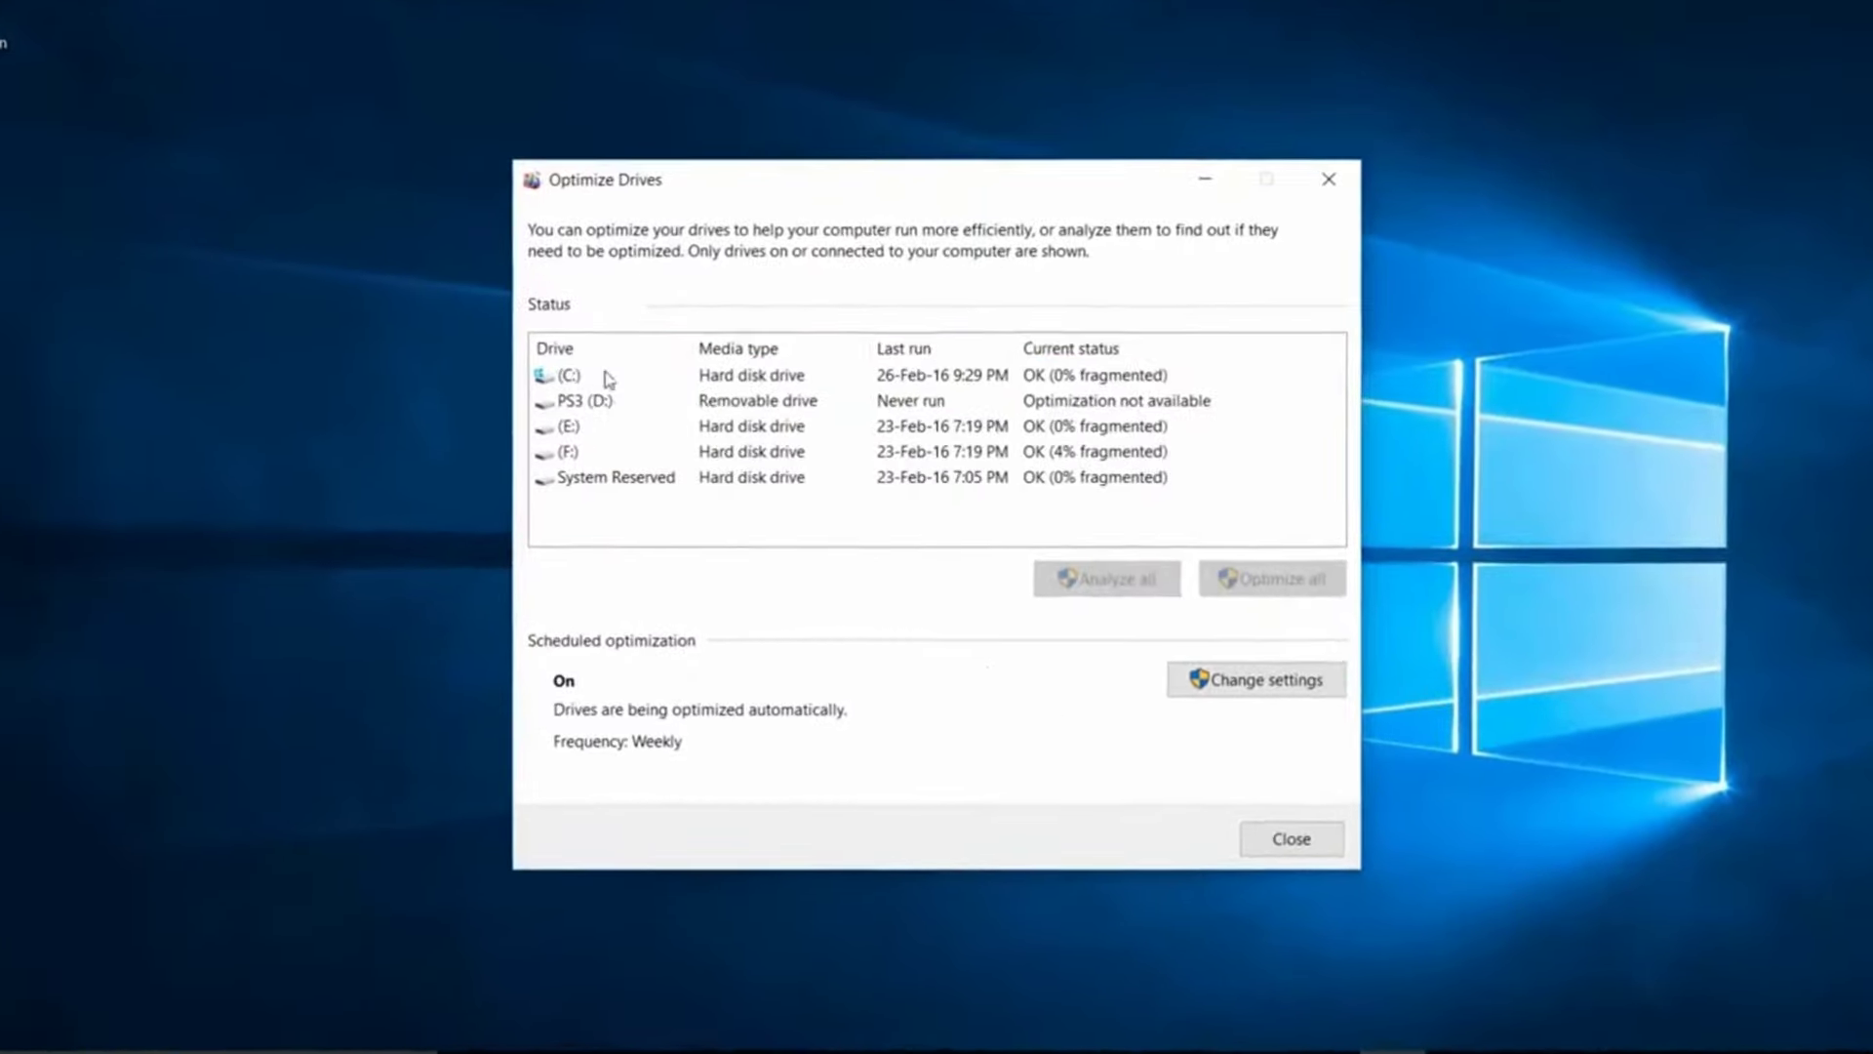
pyautogui.click(624, 370)
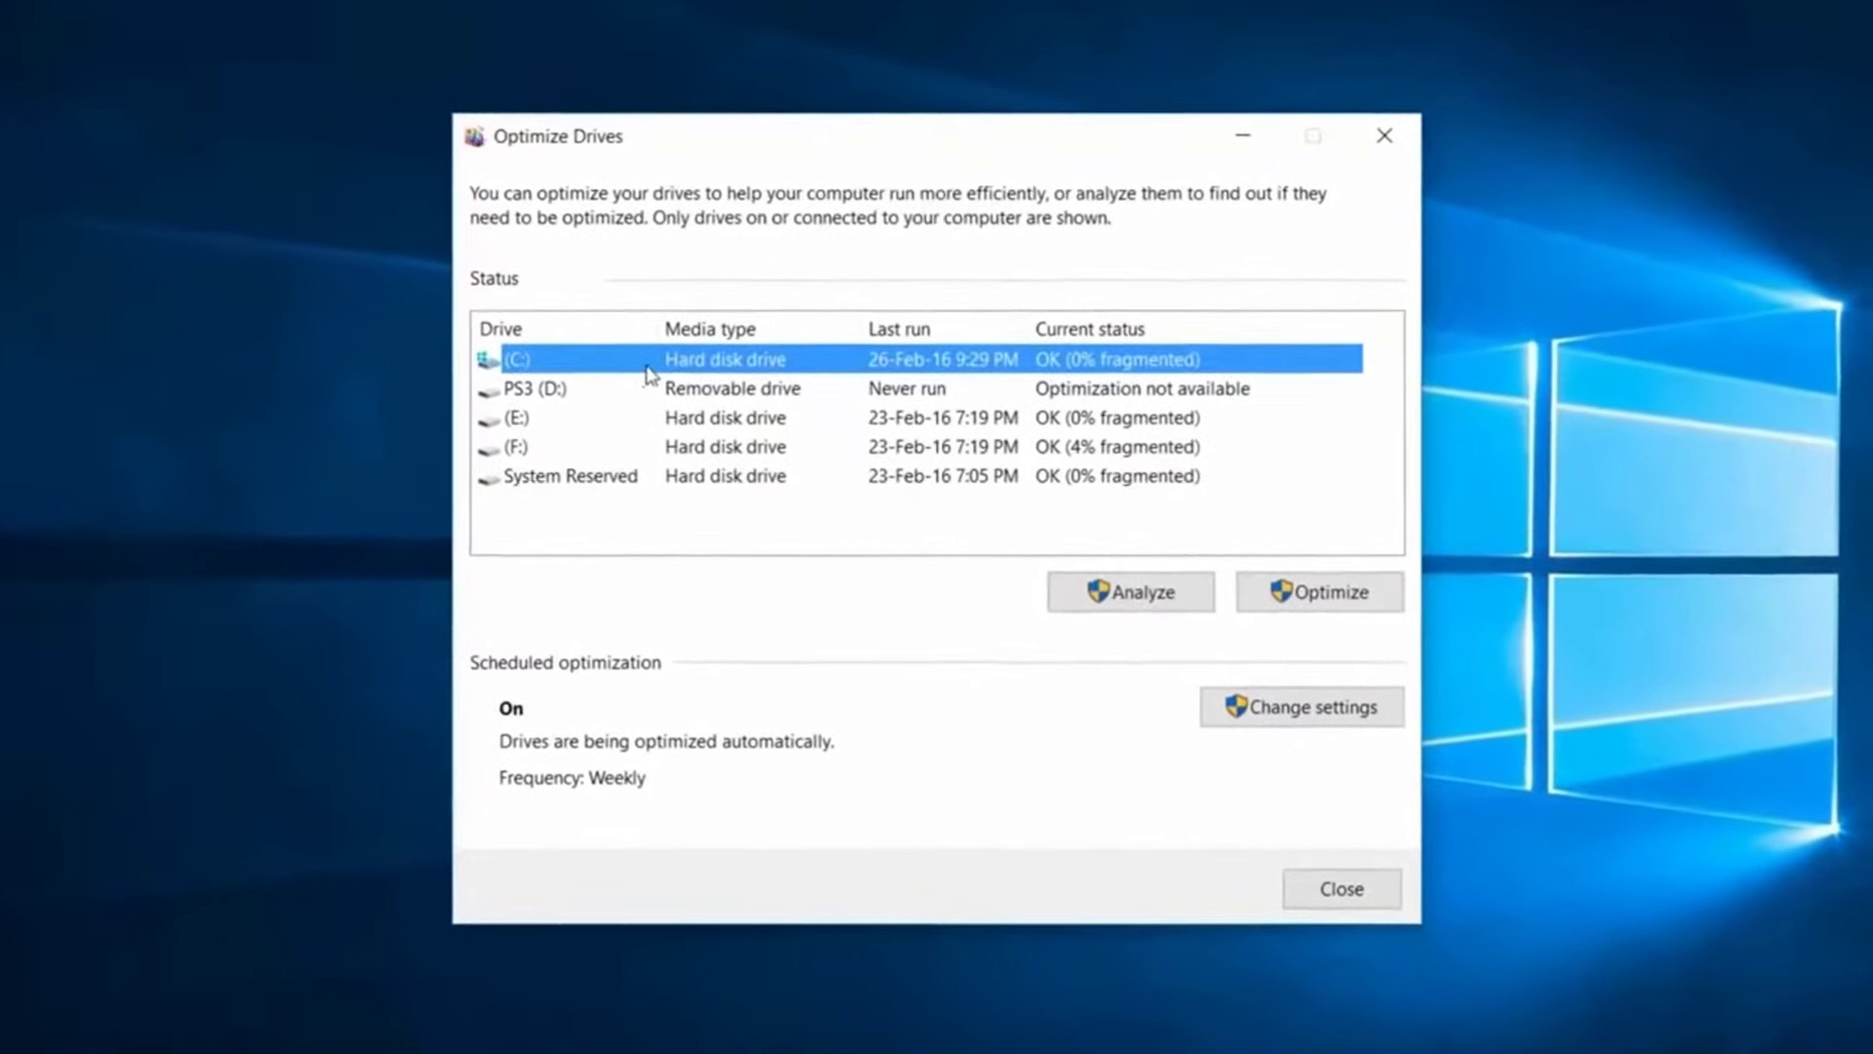
pyautogui.click(1377, 613)
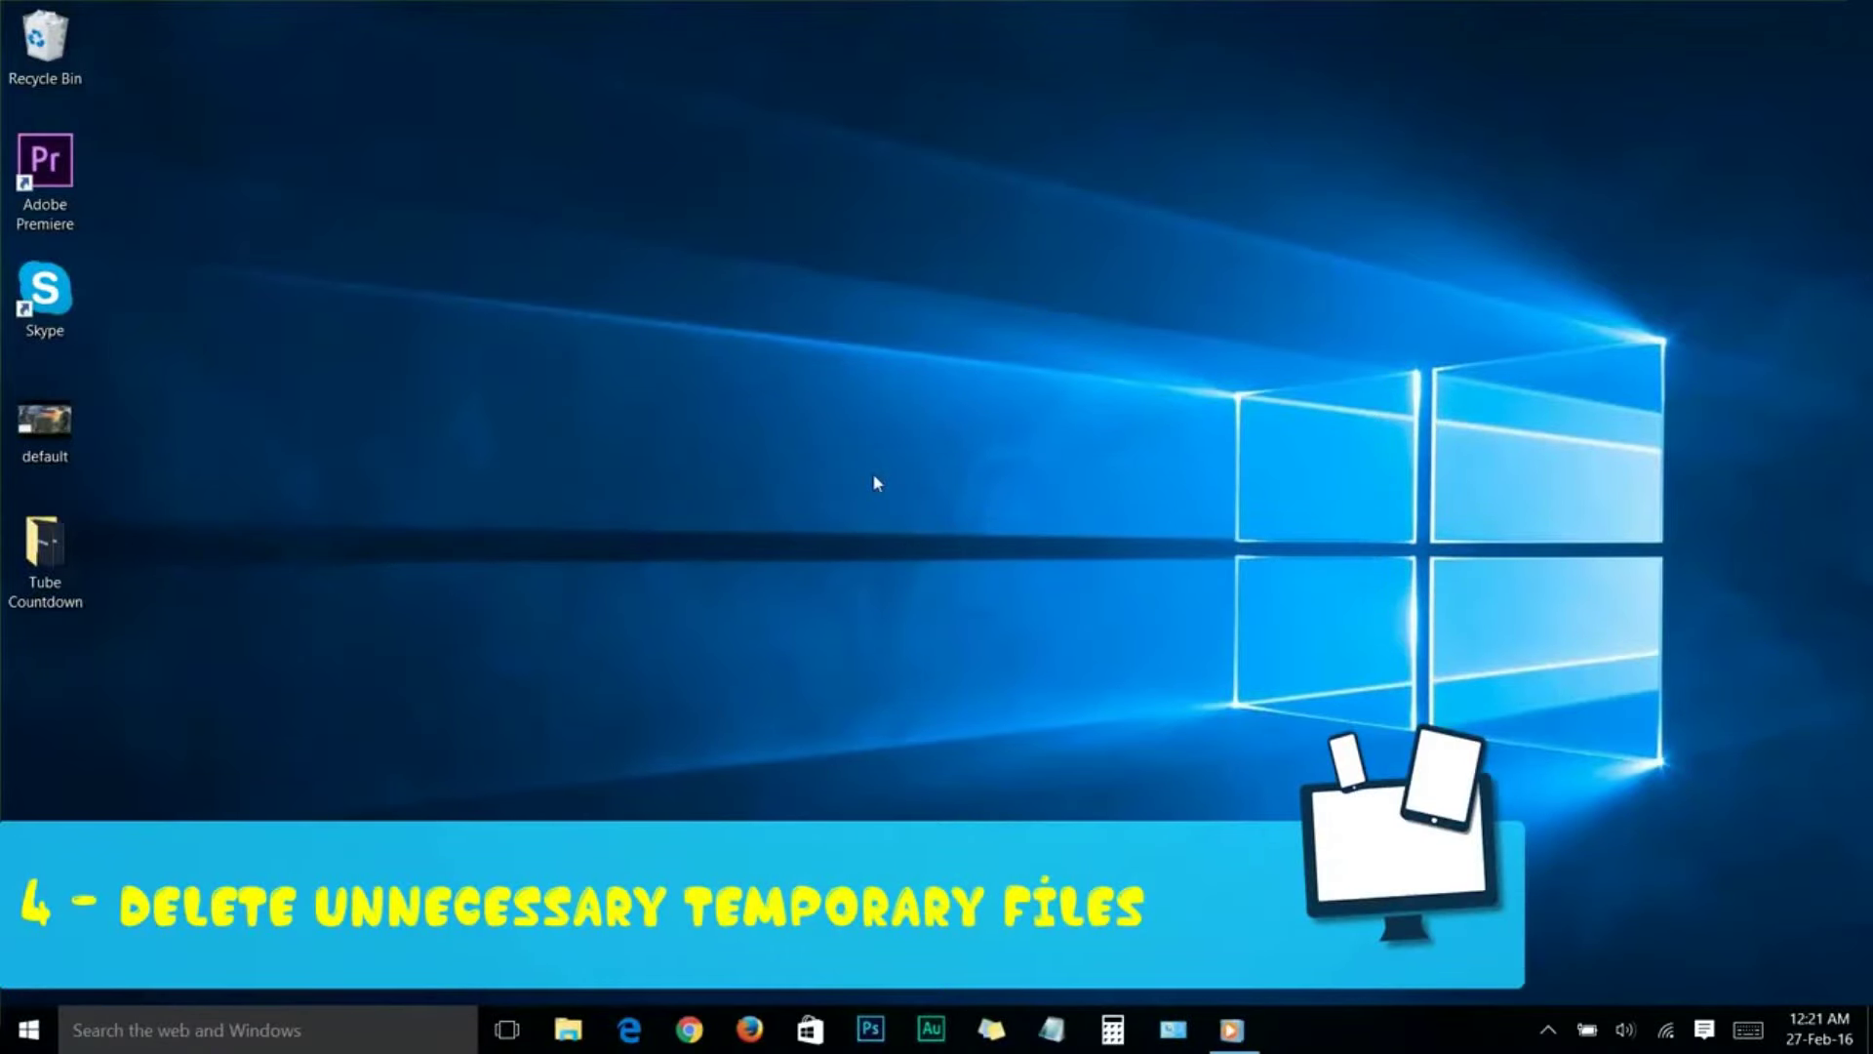
# Step: Open the user account's temporary files folder by running %temp% from the Run dialog
pyautogui.rightClick(31, 1036)
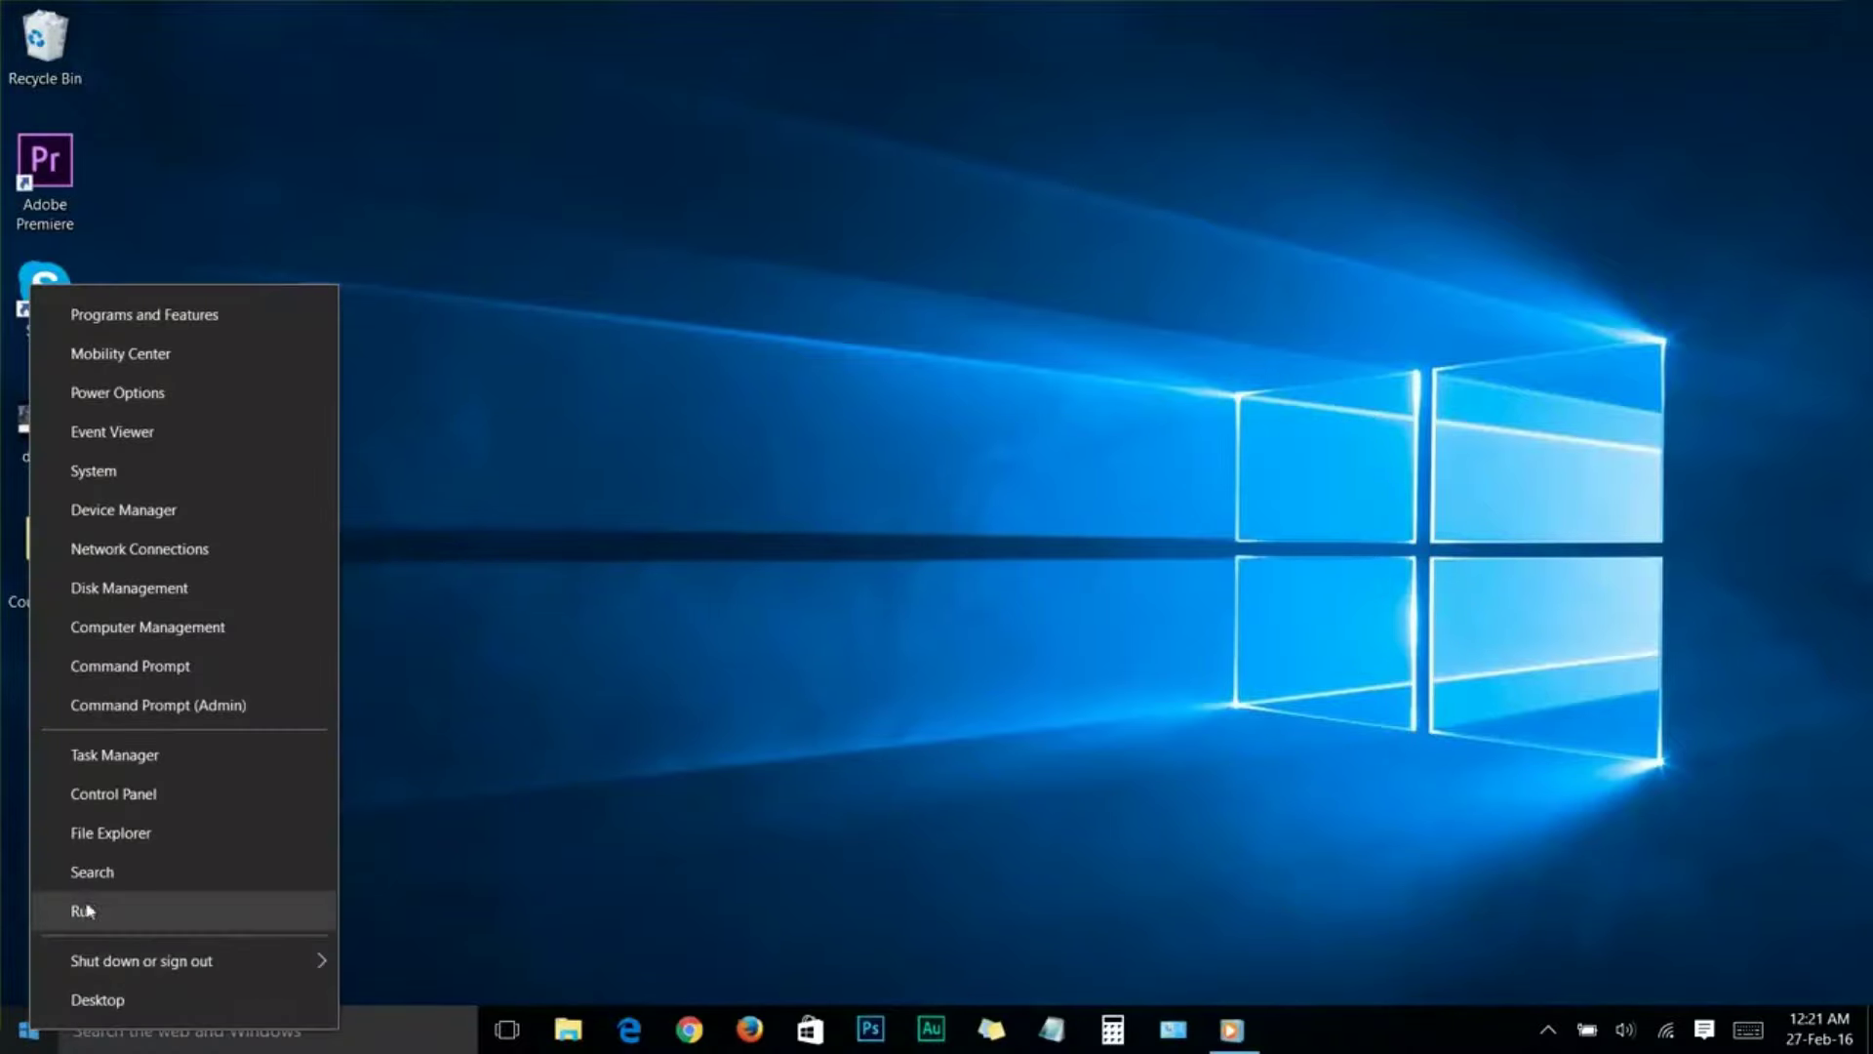
pyautogui.click(81, 912)
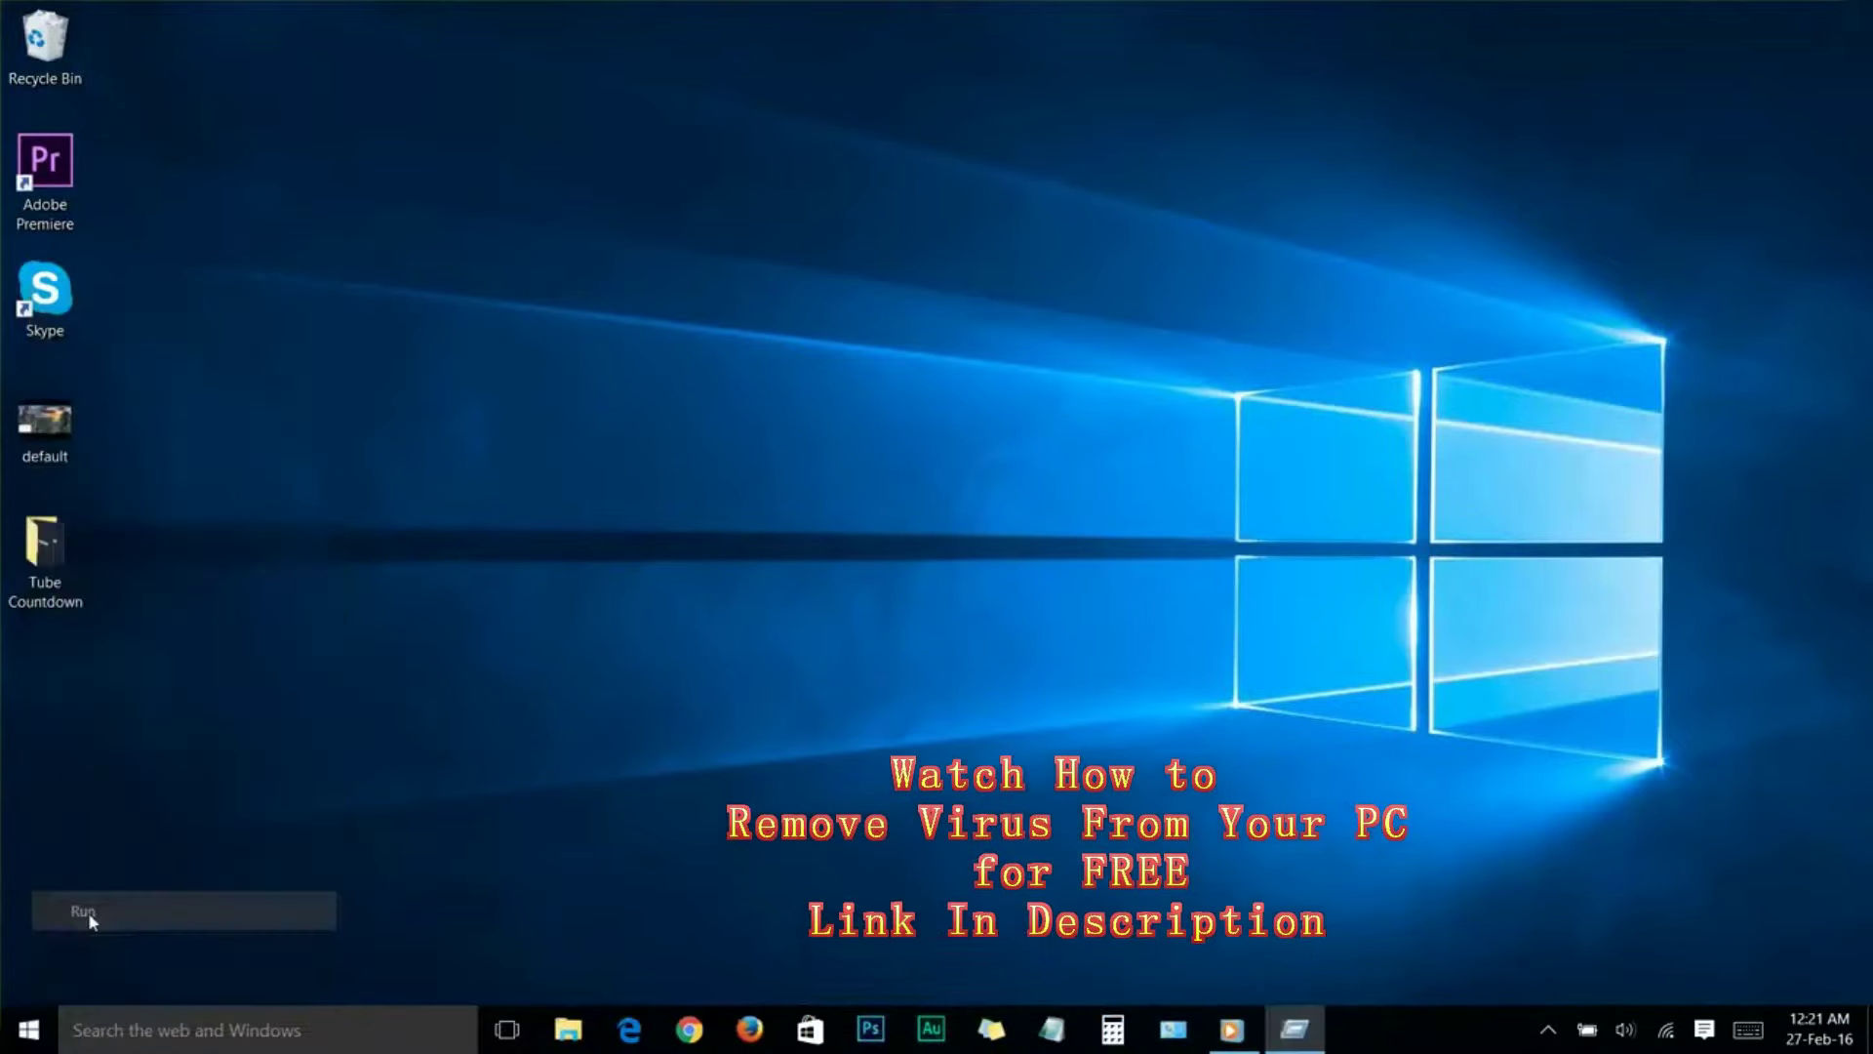
pyautogui.write('%temp%')
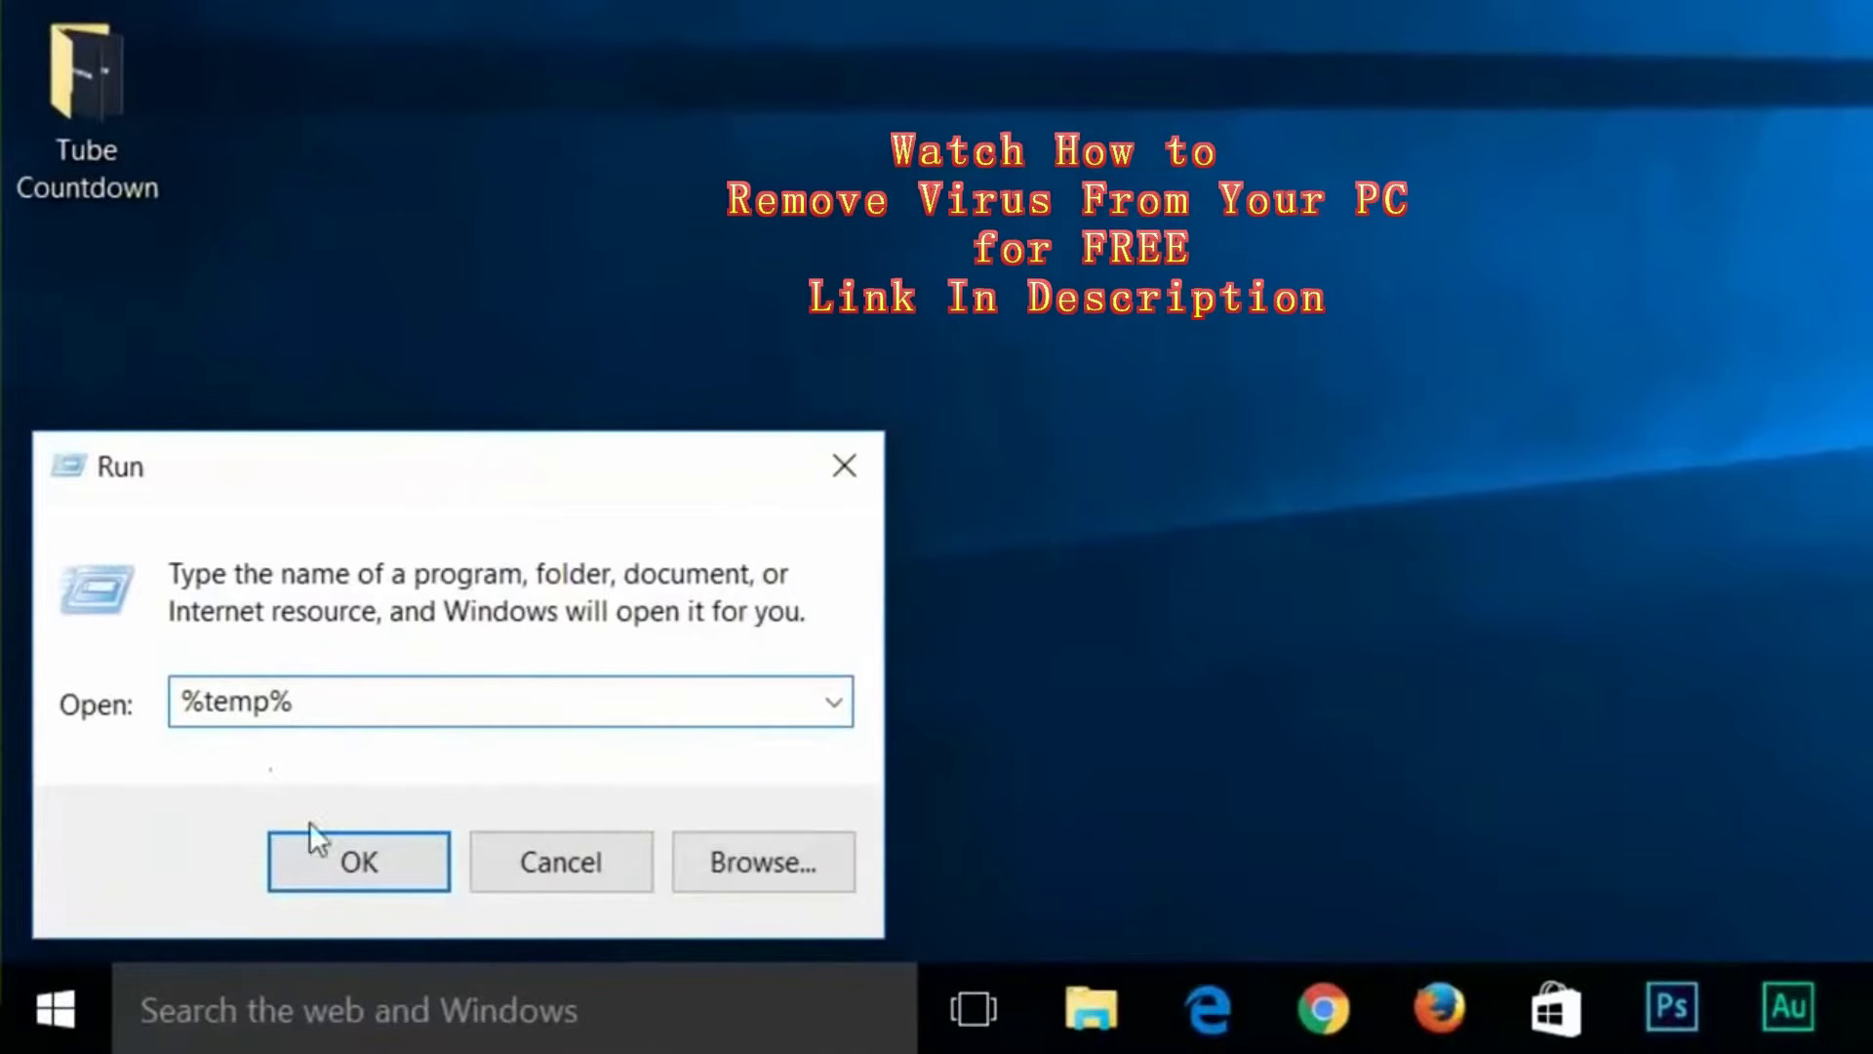
pyautogui.click(353, 878)
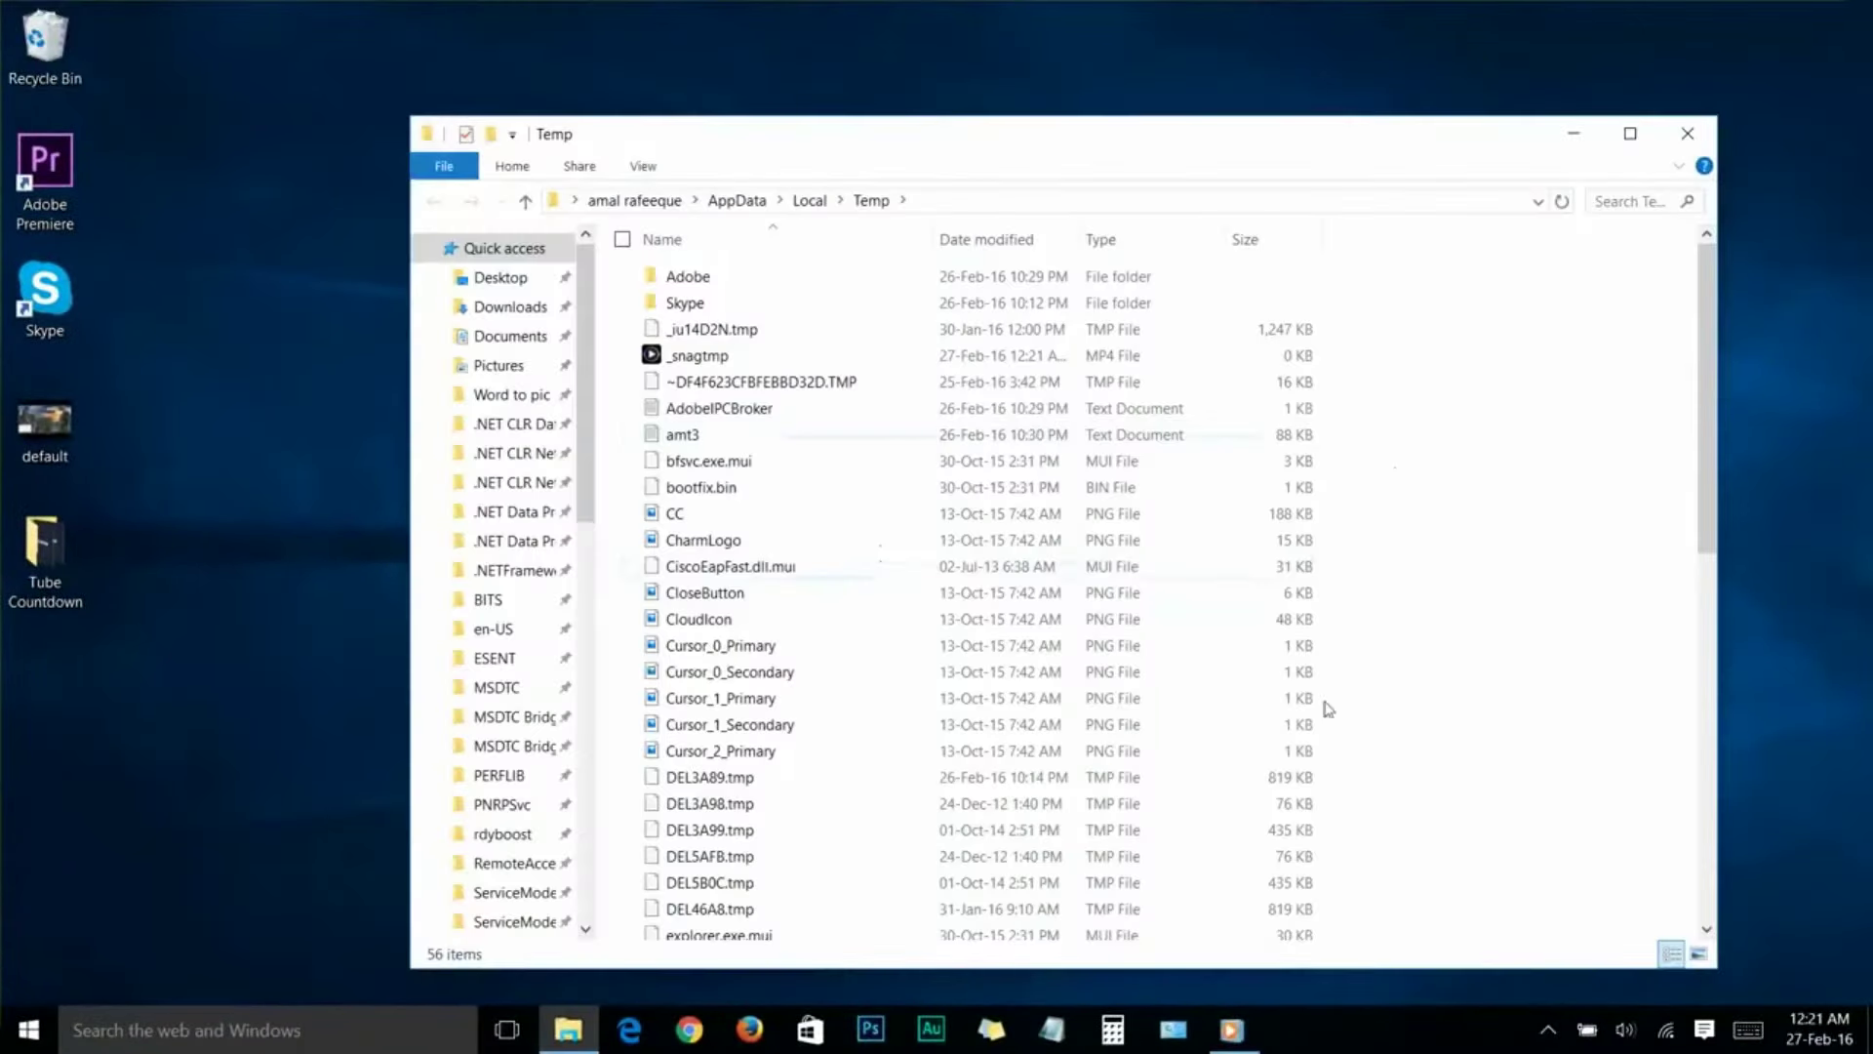
# Step: Delete everything in the user account's Temp folder and close the folder window
pyautogui.moveTo(625, 255); pyautogui.dragTo(1132, 966)
pyautogui.rightClick(966, 547)
pyautogui.click(878, 464)
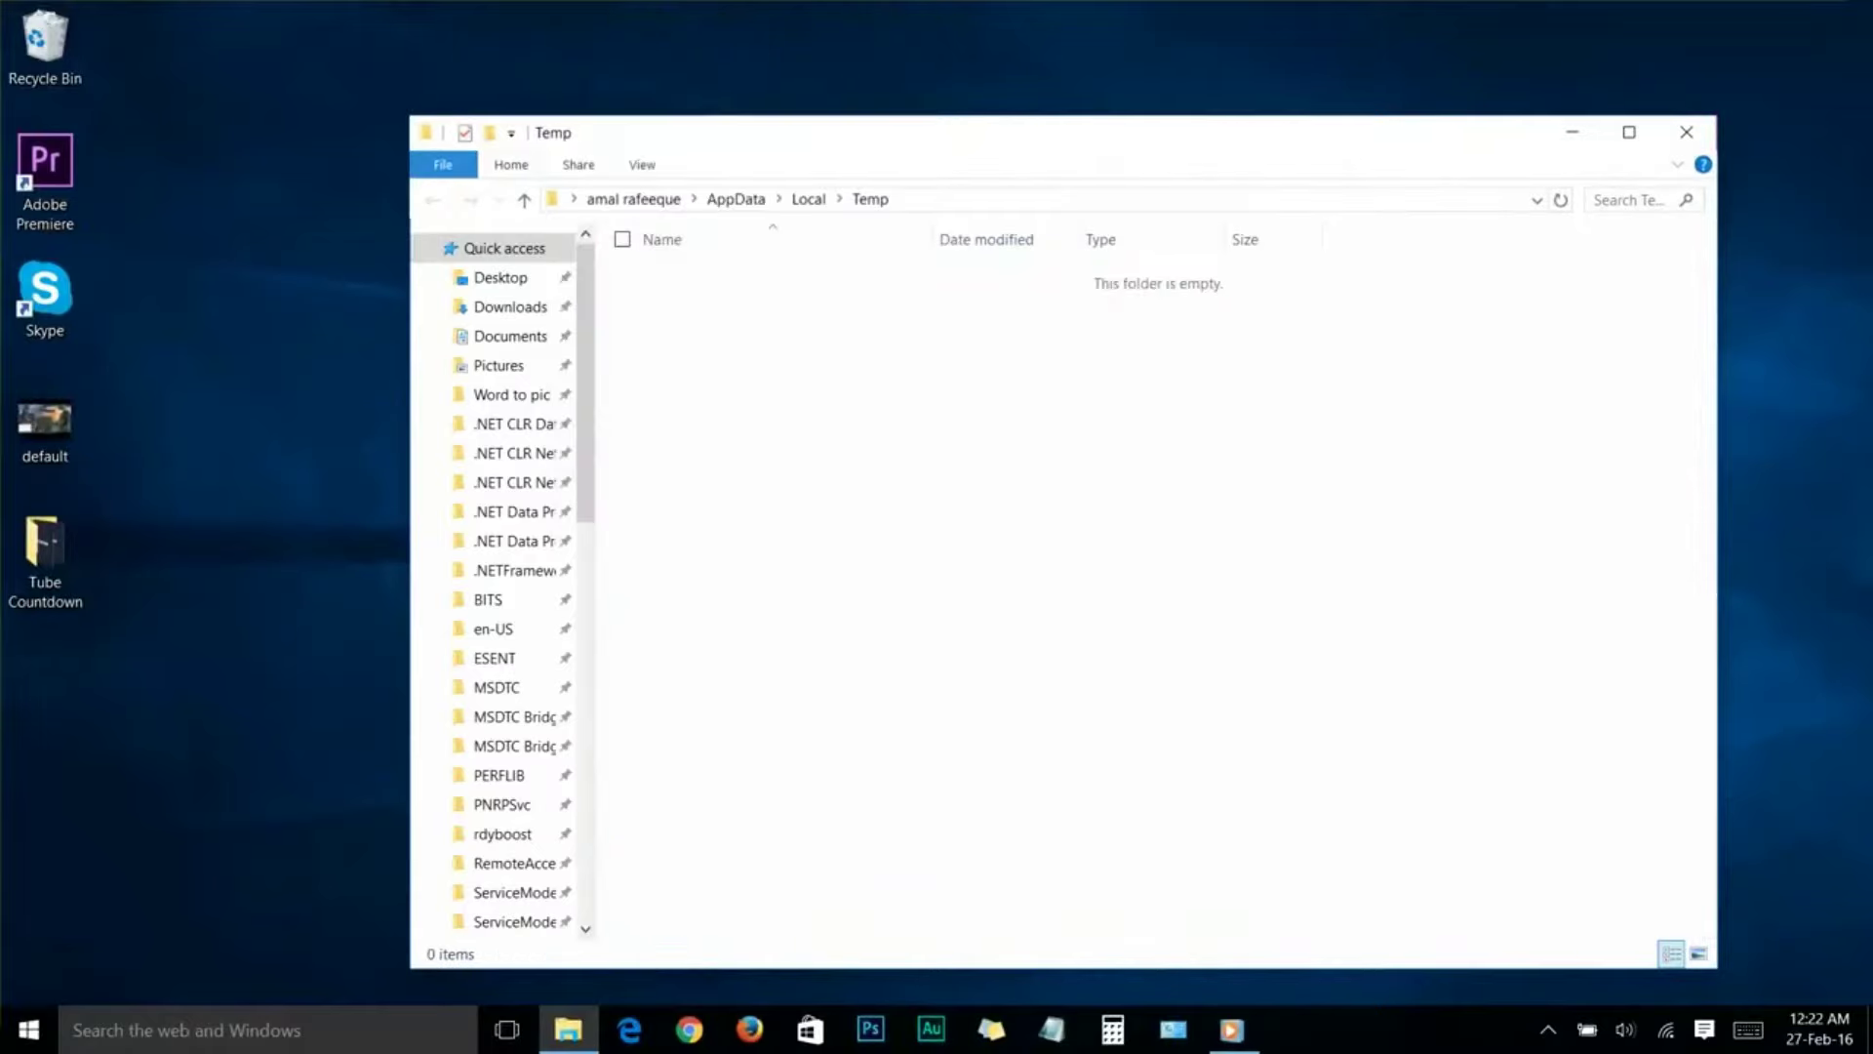
pyautogui.click(1689, 135)
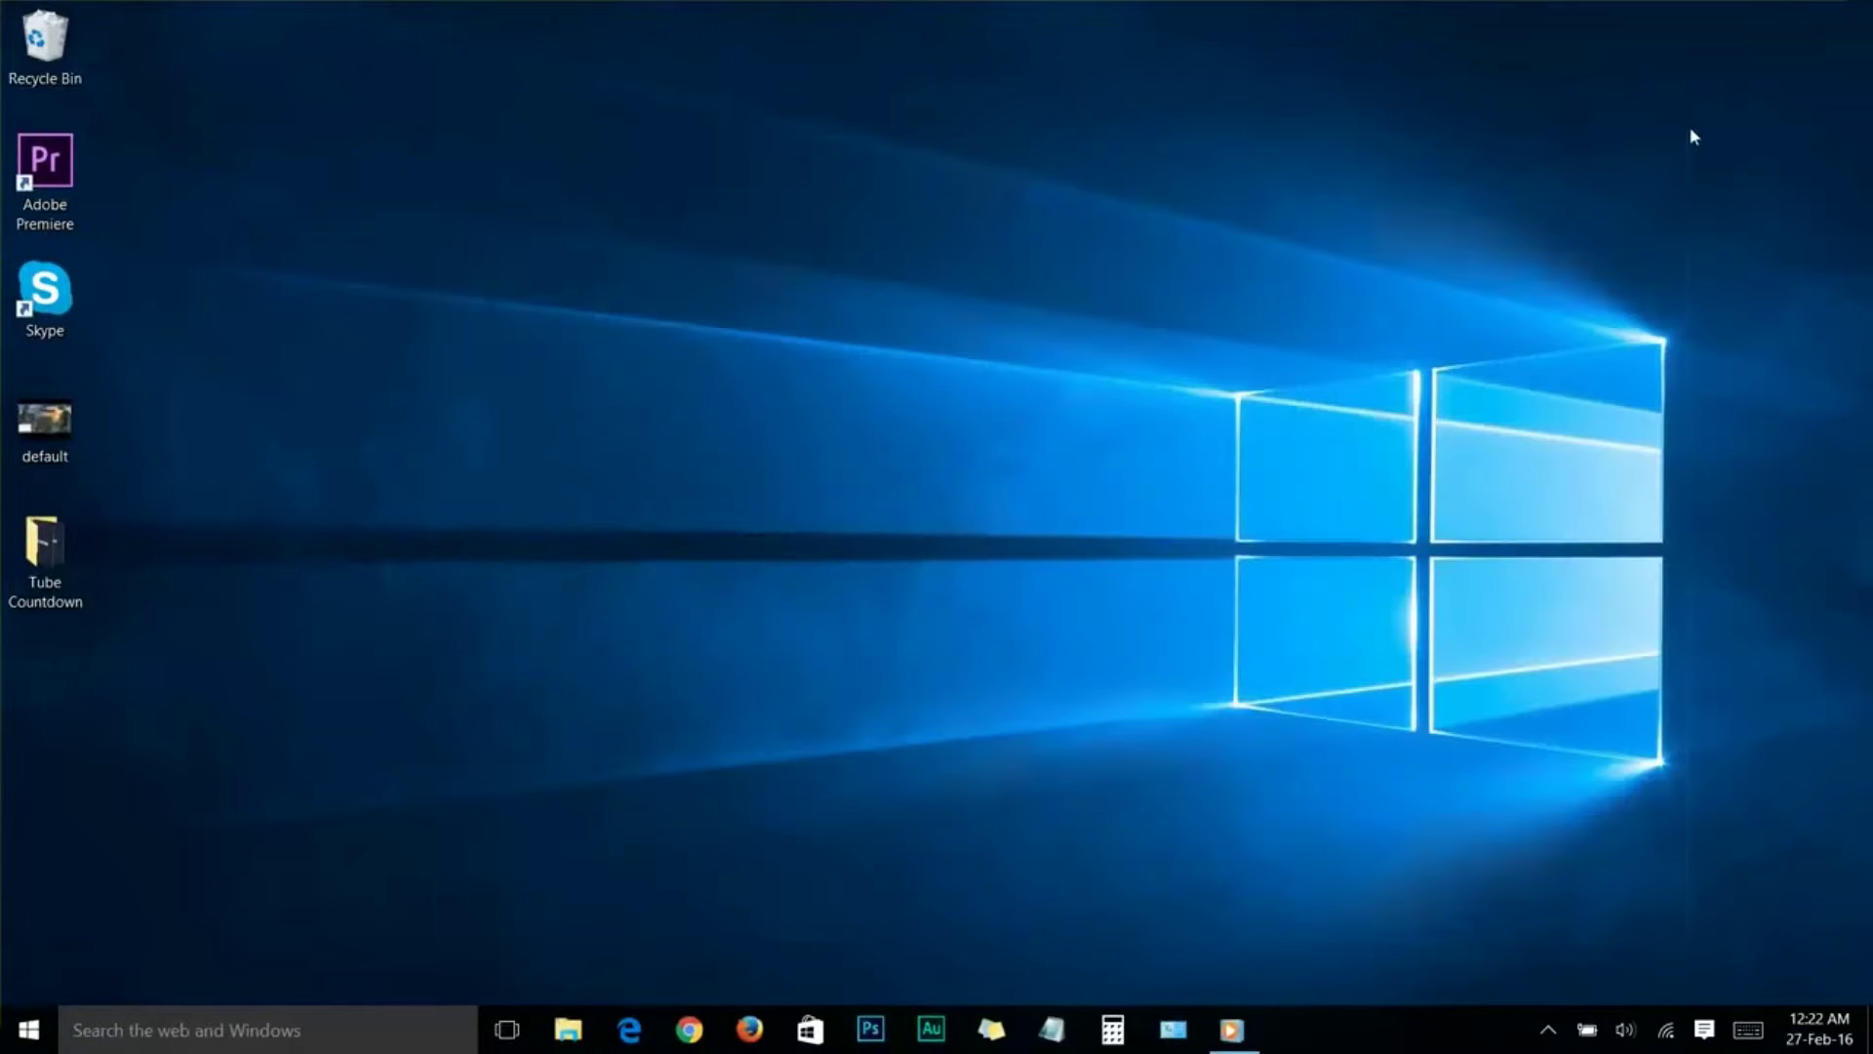
# Step: Open the Windows Temp folder by running temp from the Run dialog
pyautogui.rightClick(32, 1032)
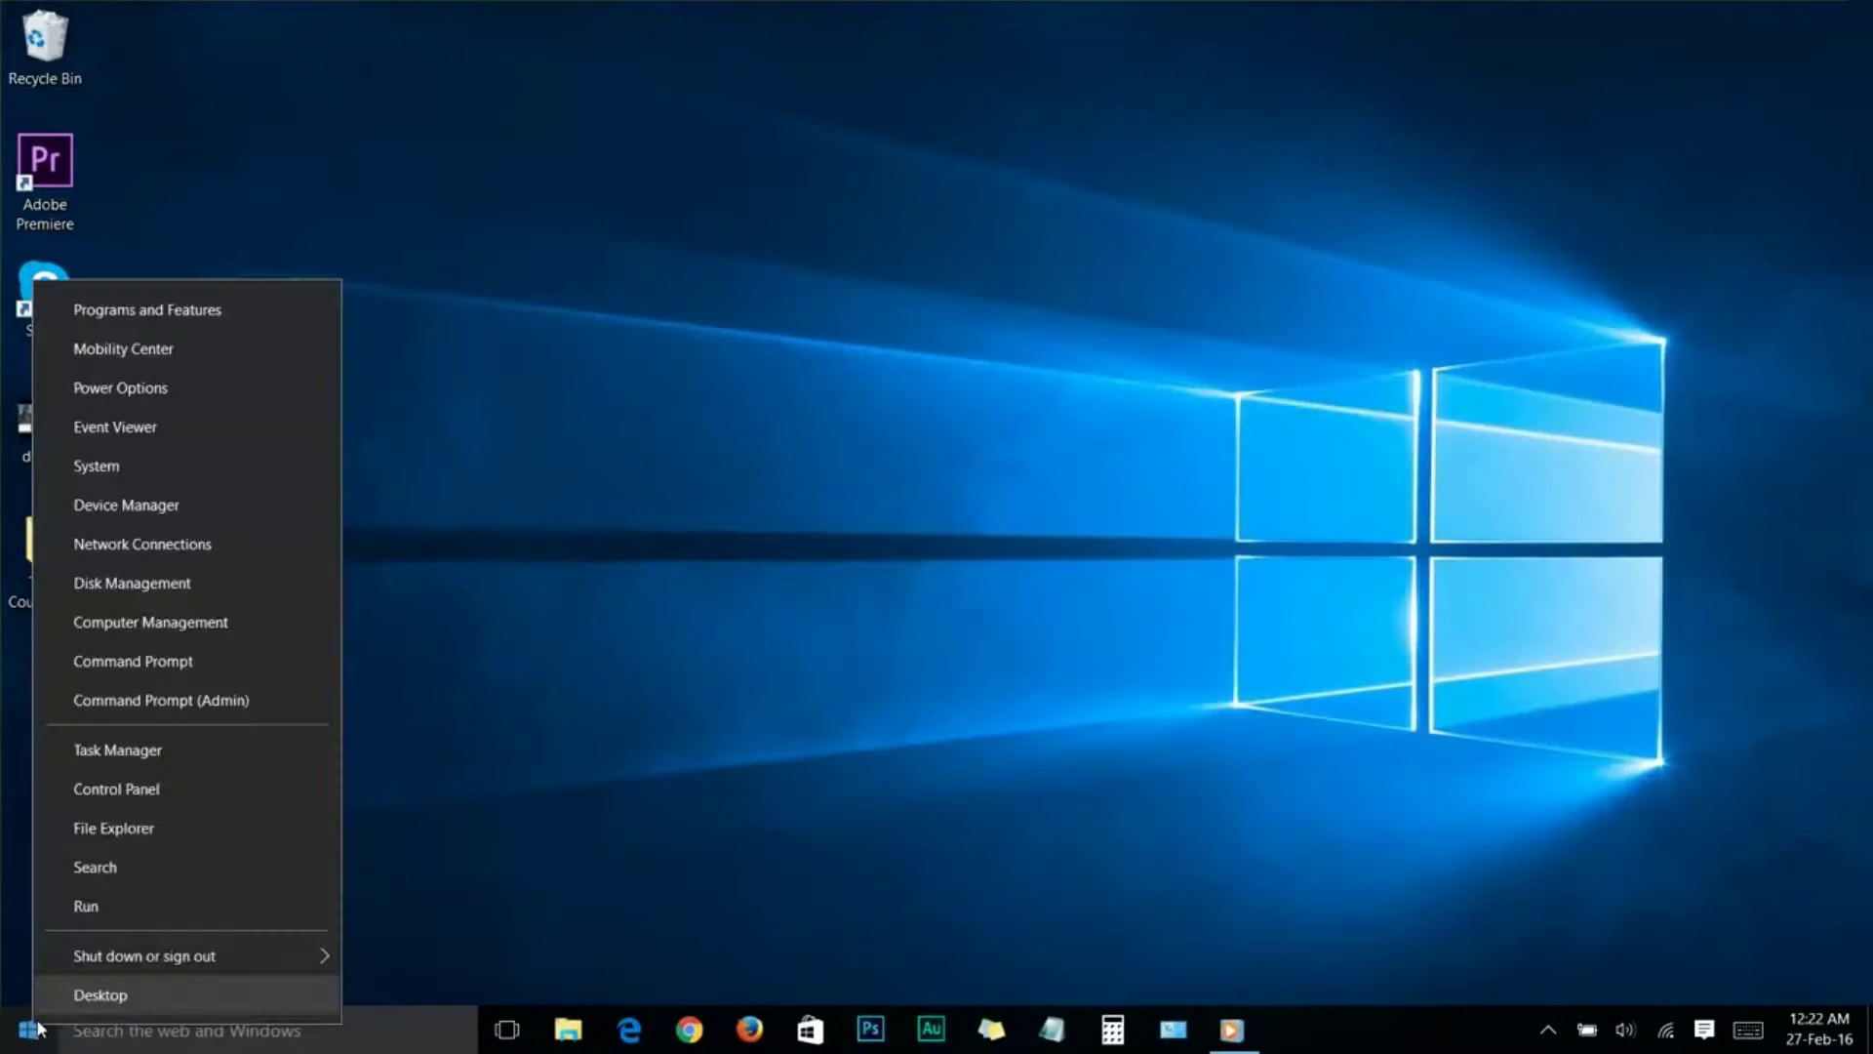
pyautogui.click(85, 907)
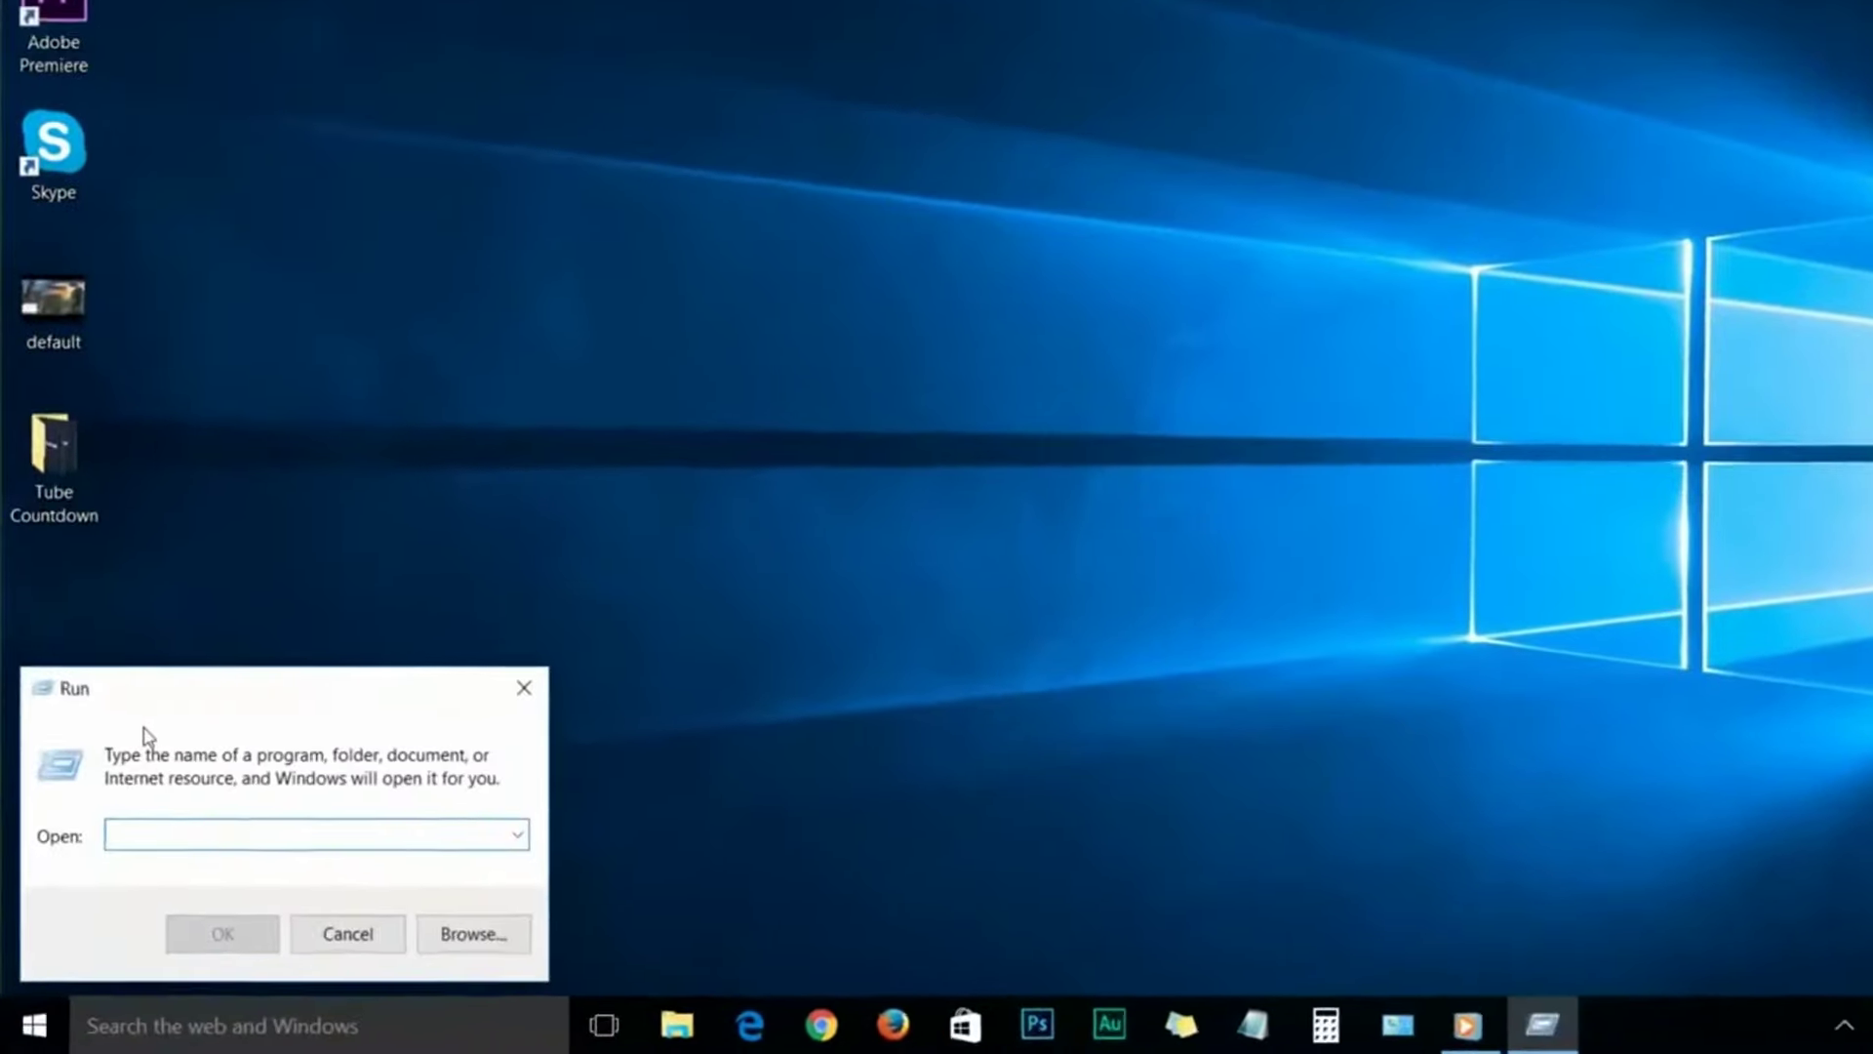
pyautogui.write('temp')
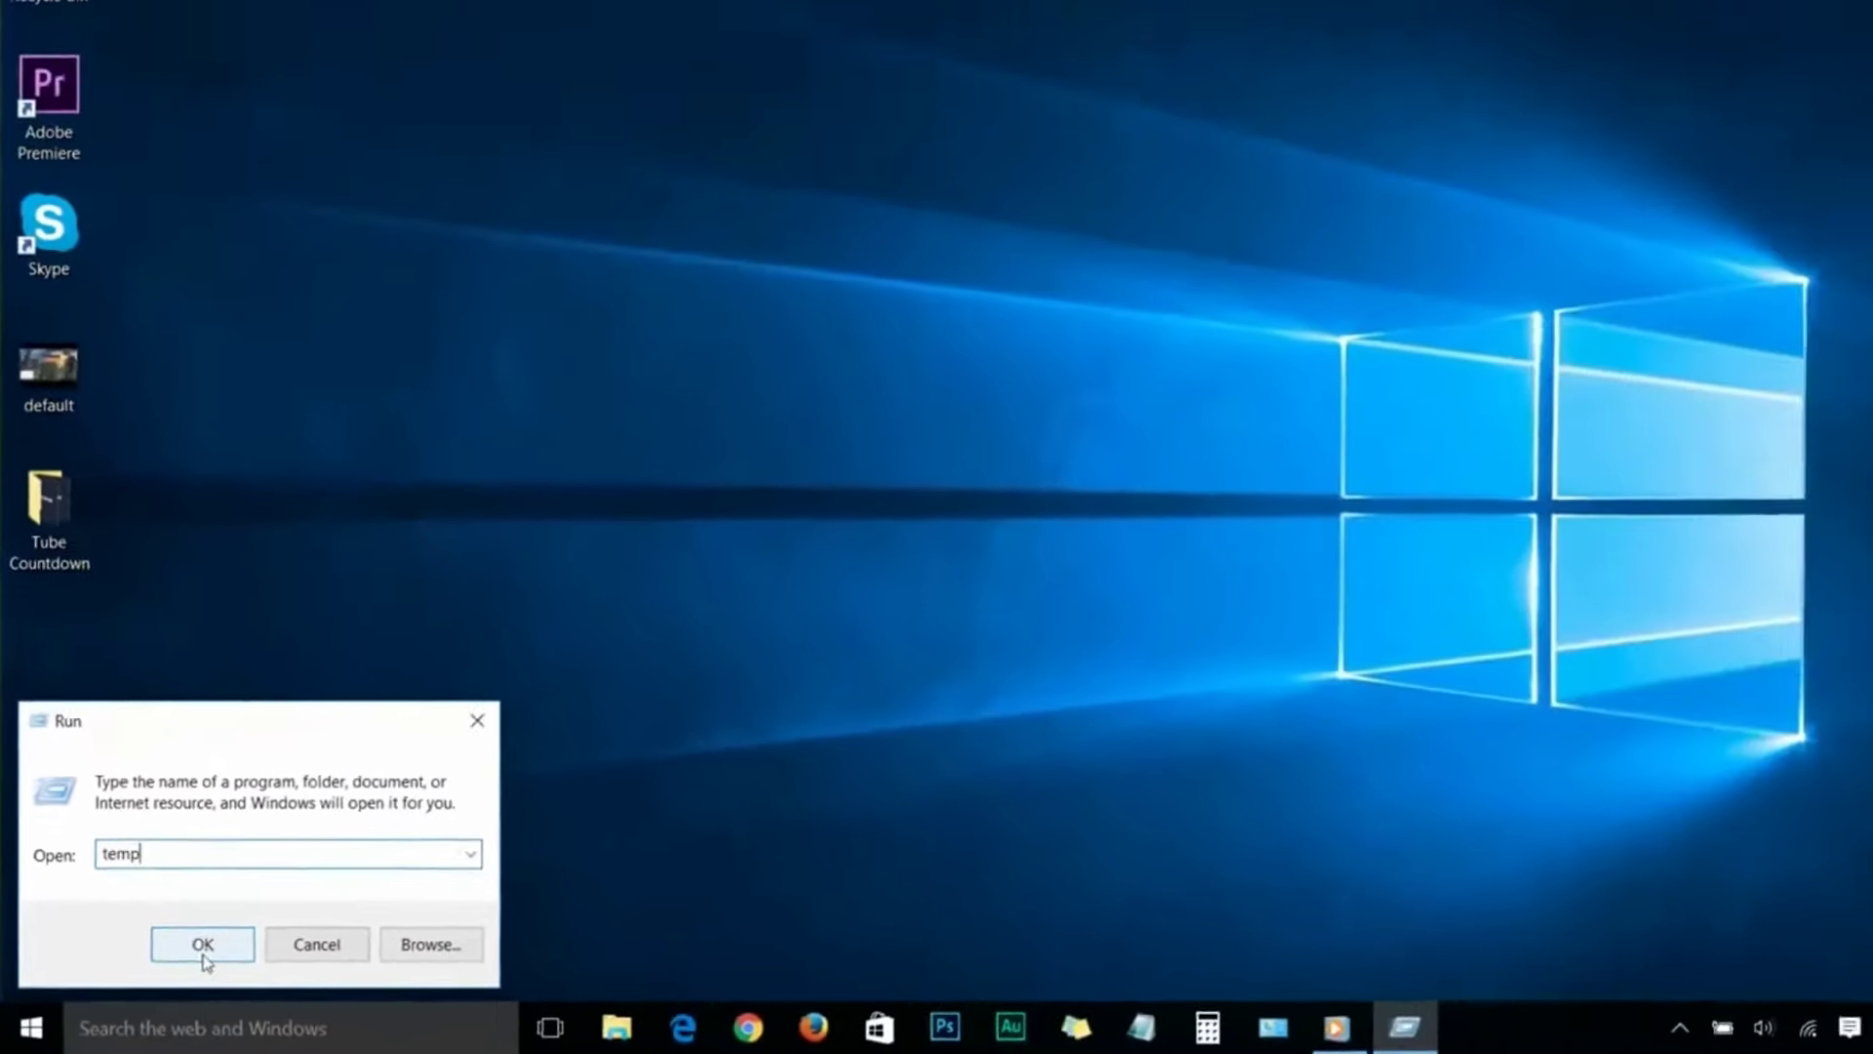
pyautogui.click(204, 954)
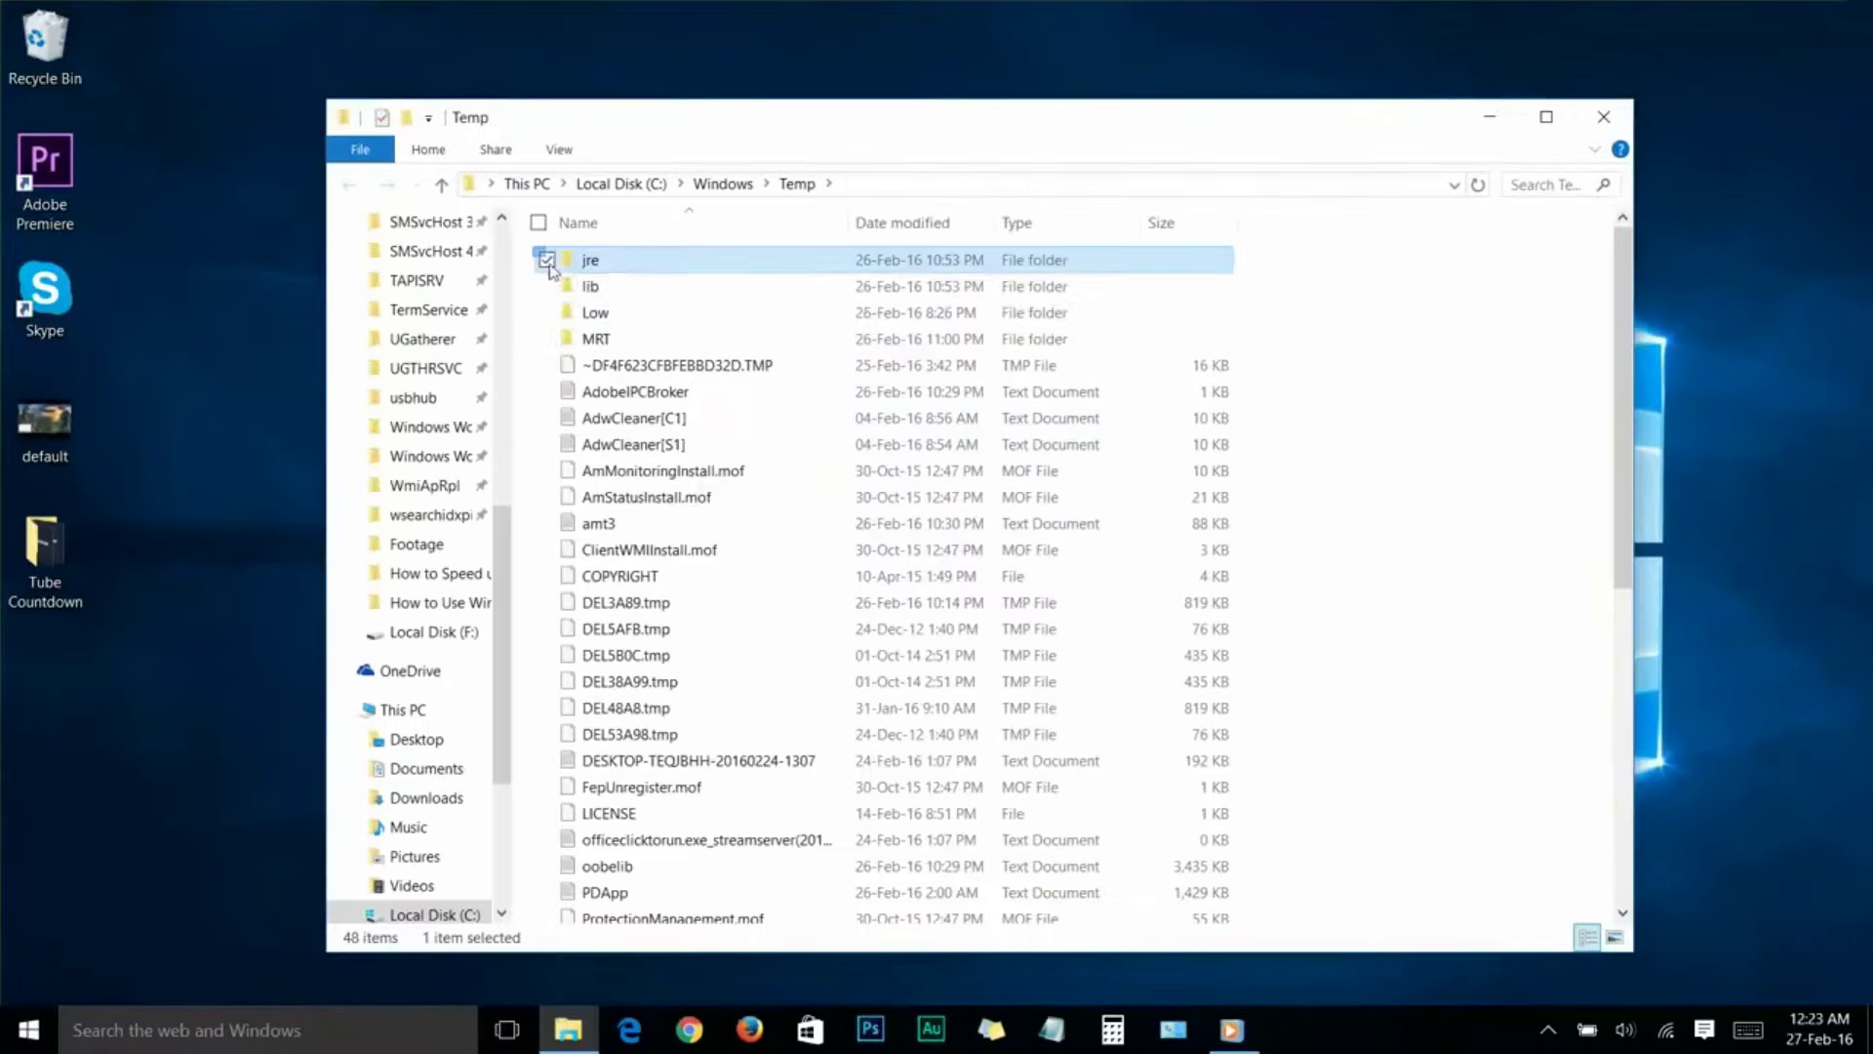
# Step: Delete all files and folders in the Windows Temp folder and close the folder window
pyautogui.moveTo(634, 248); pyautogui.dragTo(810, 966)
pyautogui.rightClick(902, 594)
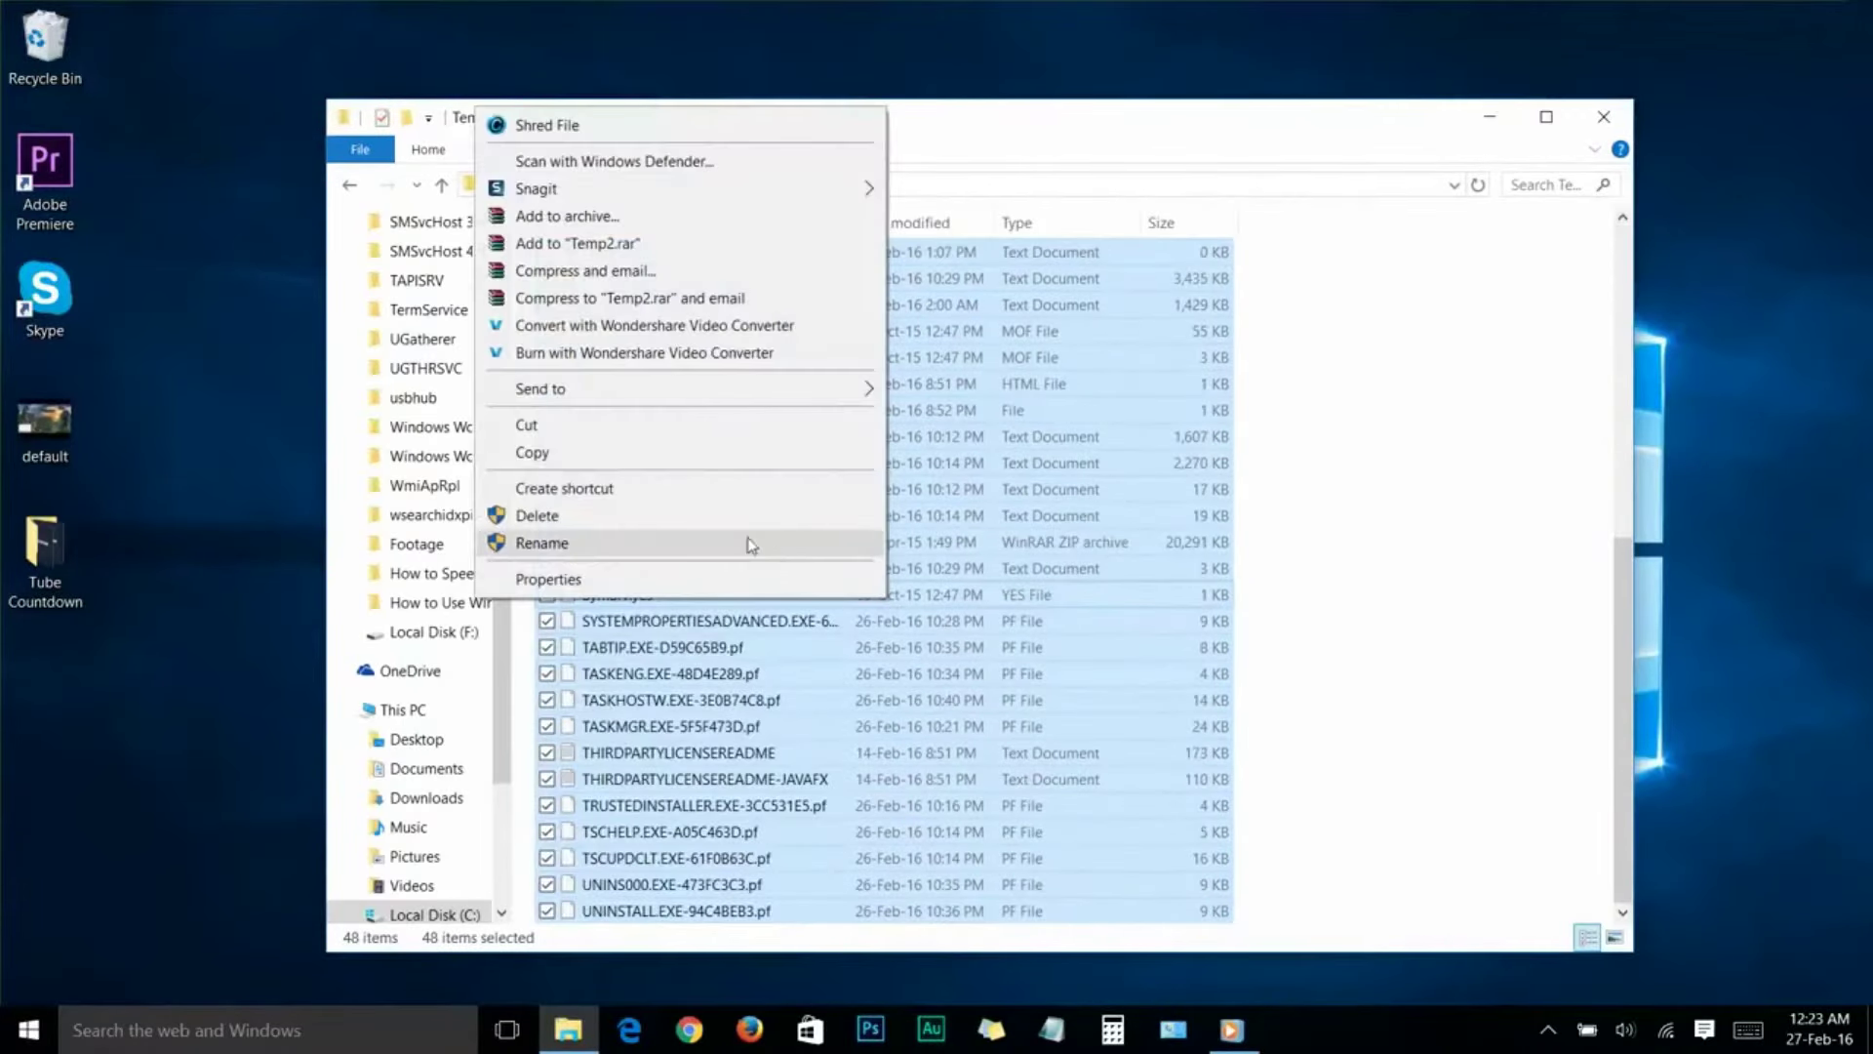
pyautogui.click(724, 526)
pyautogui.click(849, 476)
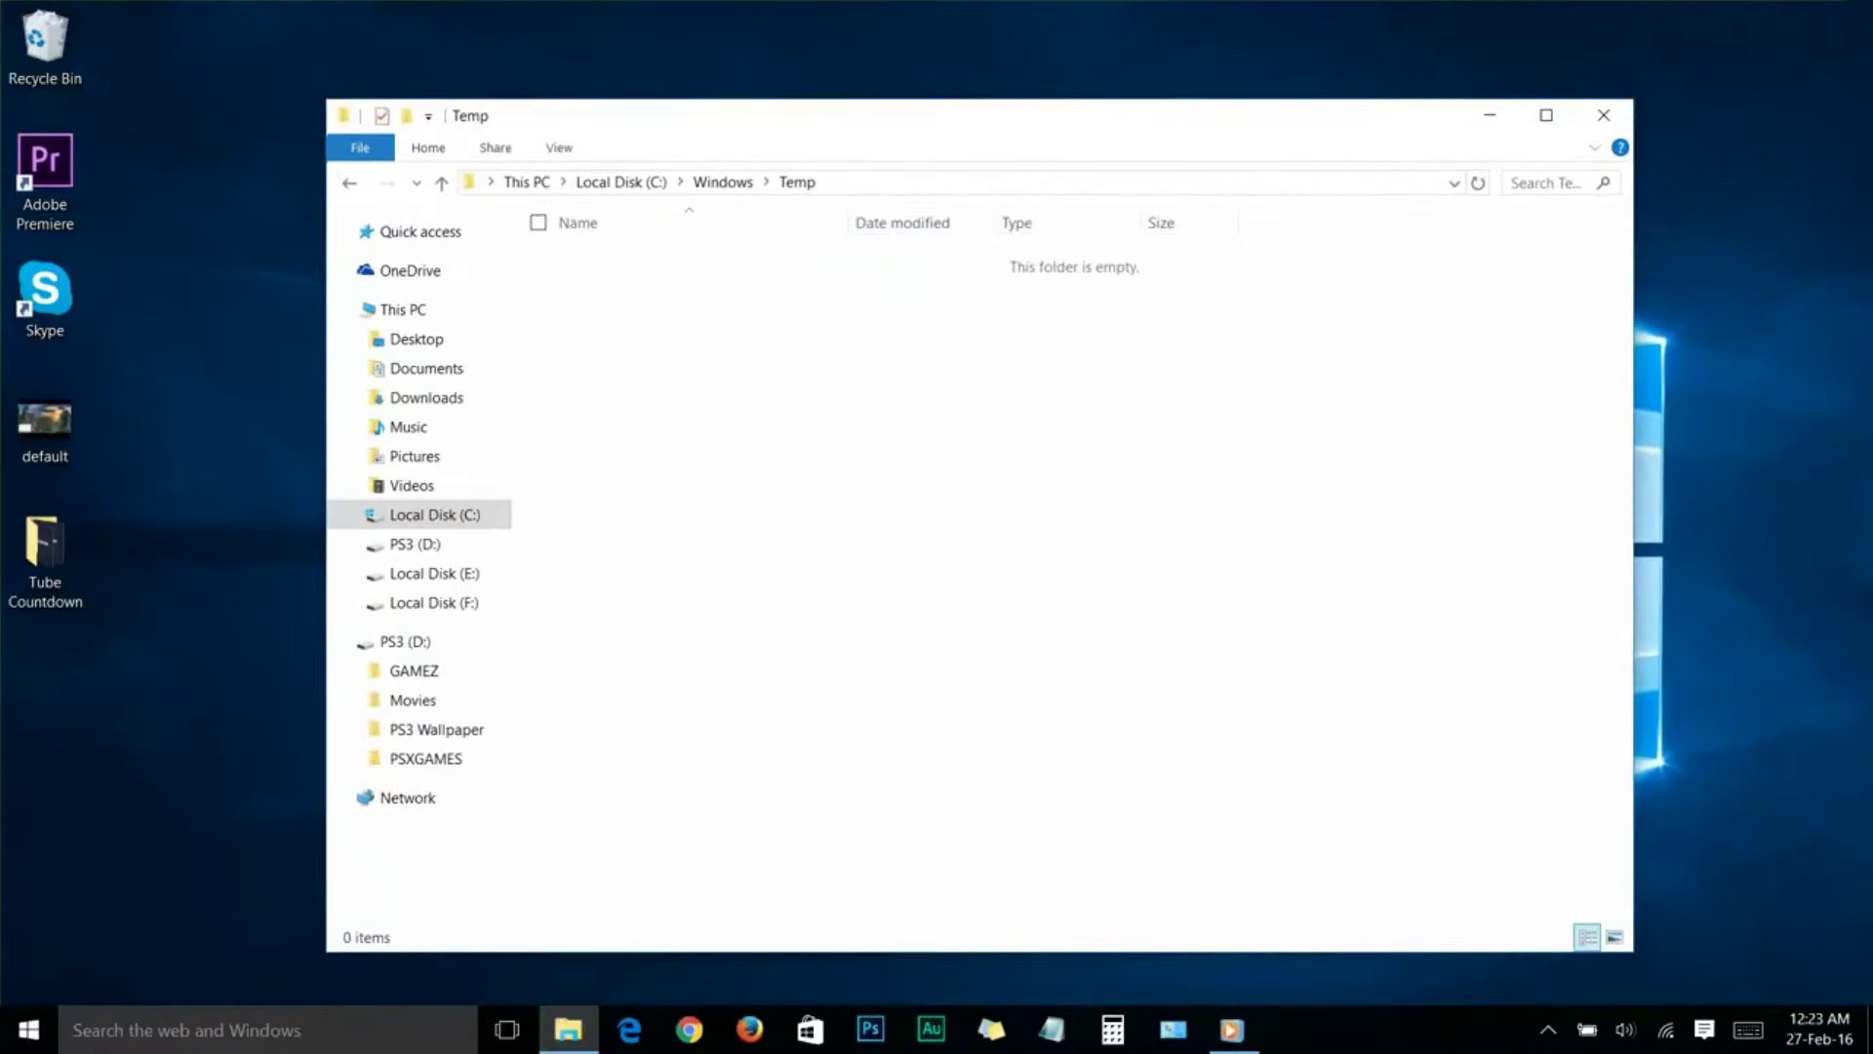
pyautogui.hotkey('alt', 'F4')
# Step: Open the Windows Prefetch folder by running prefetch from the Run dialog
pyautogui.rightClick(30, 1031)
pyautogui.click(93, 898)
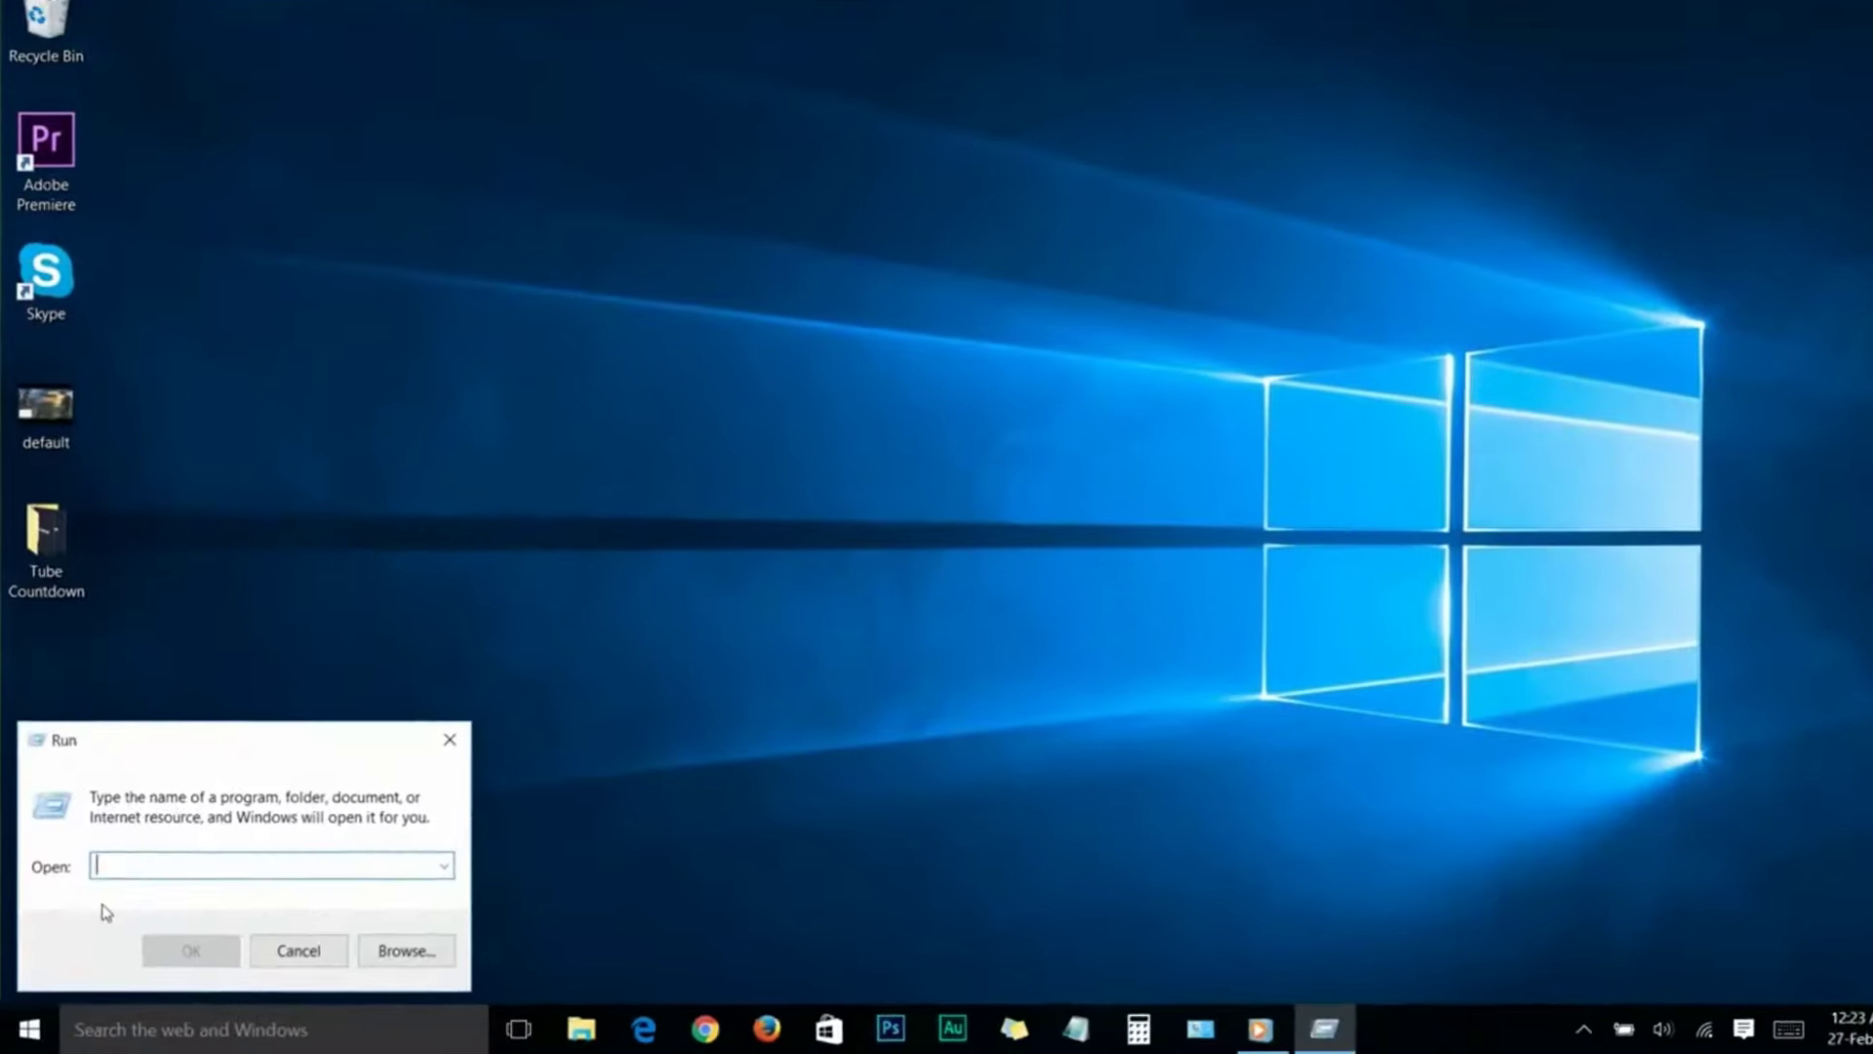
pyautogui.write('prefetch')
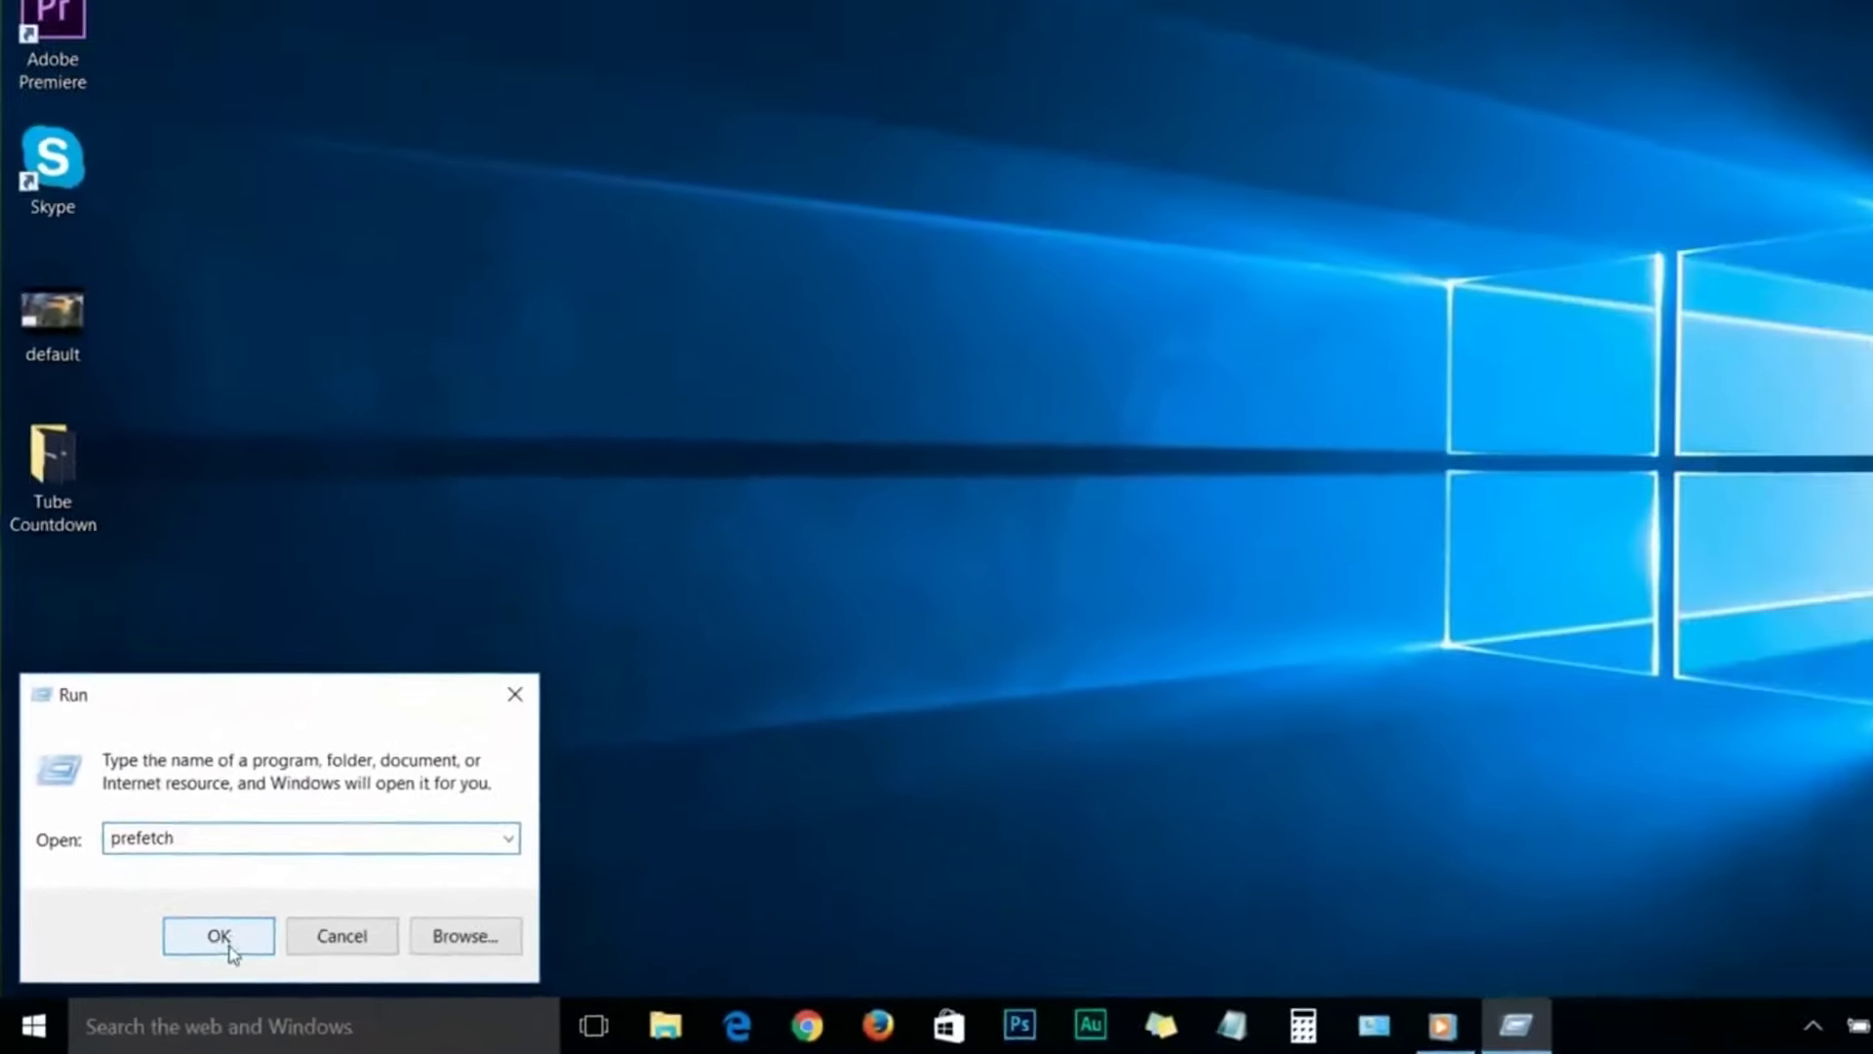
pyautogui.click(303, 890)
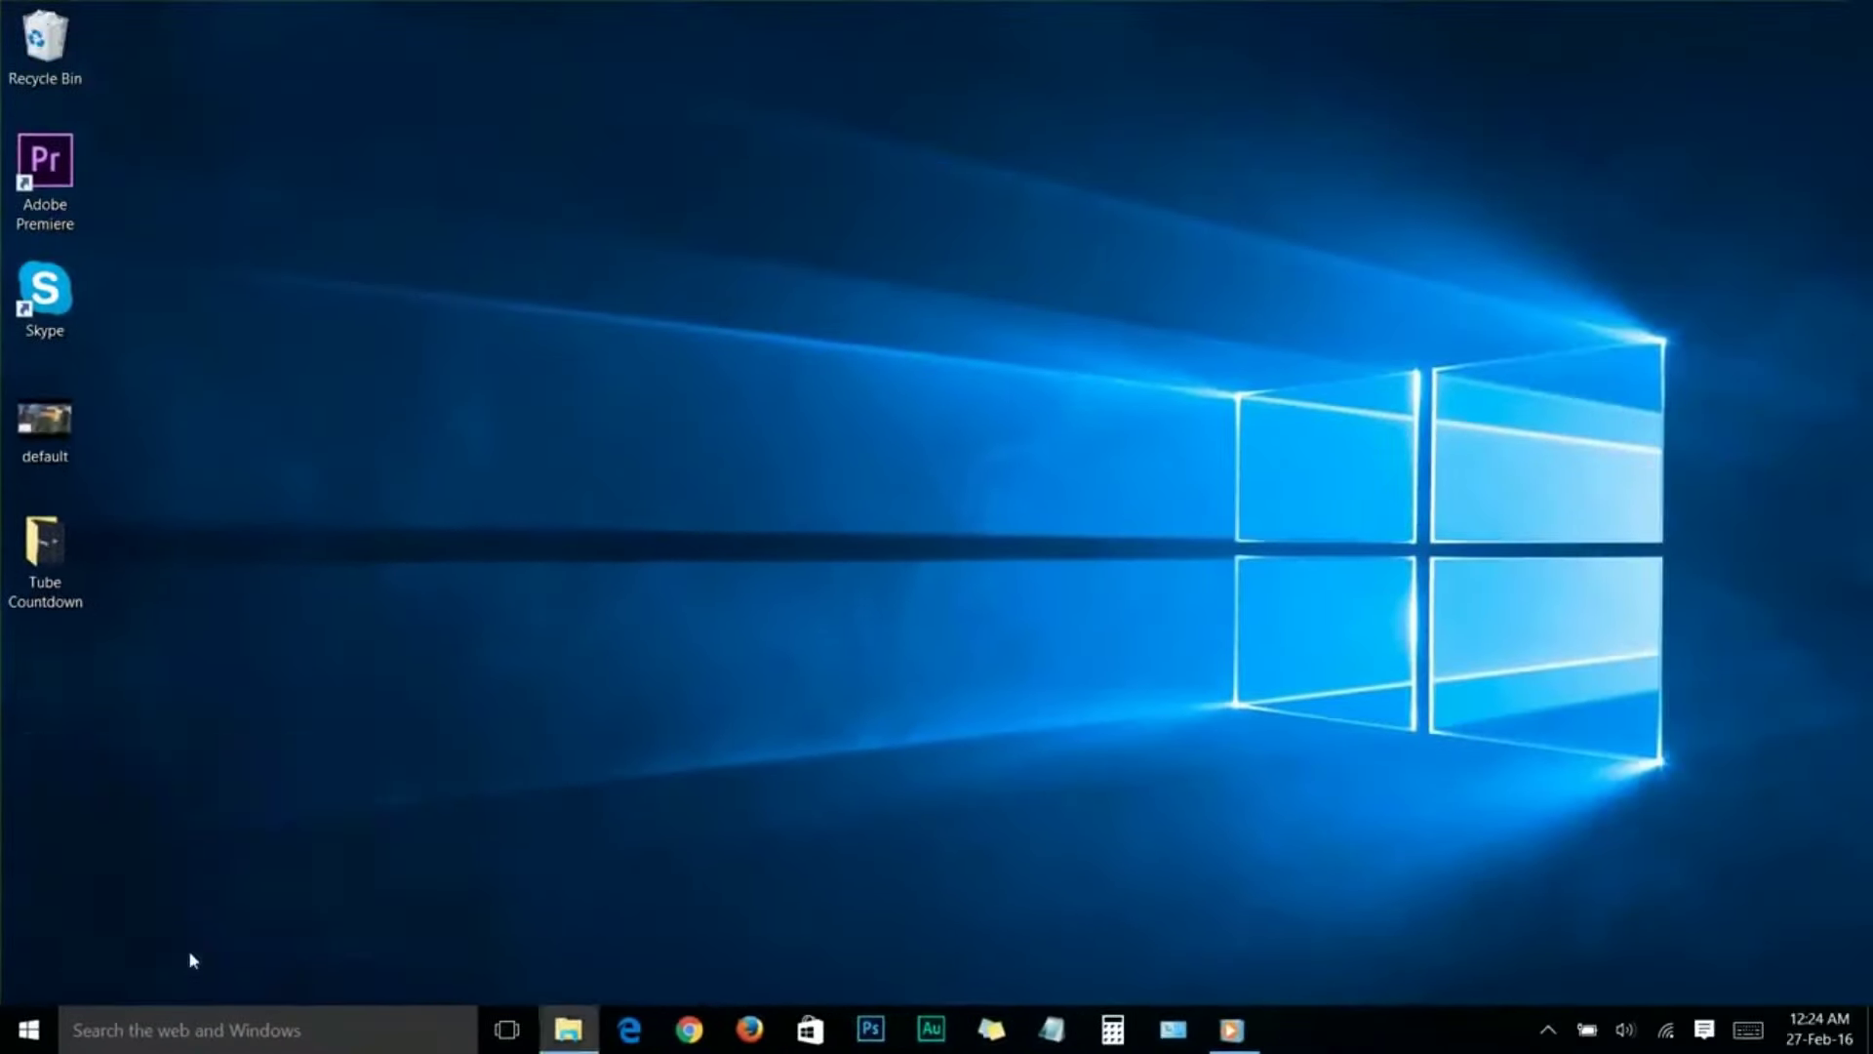
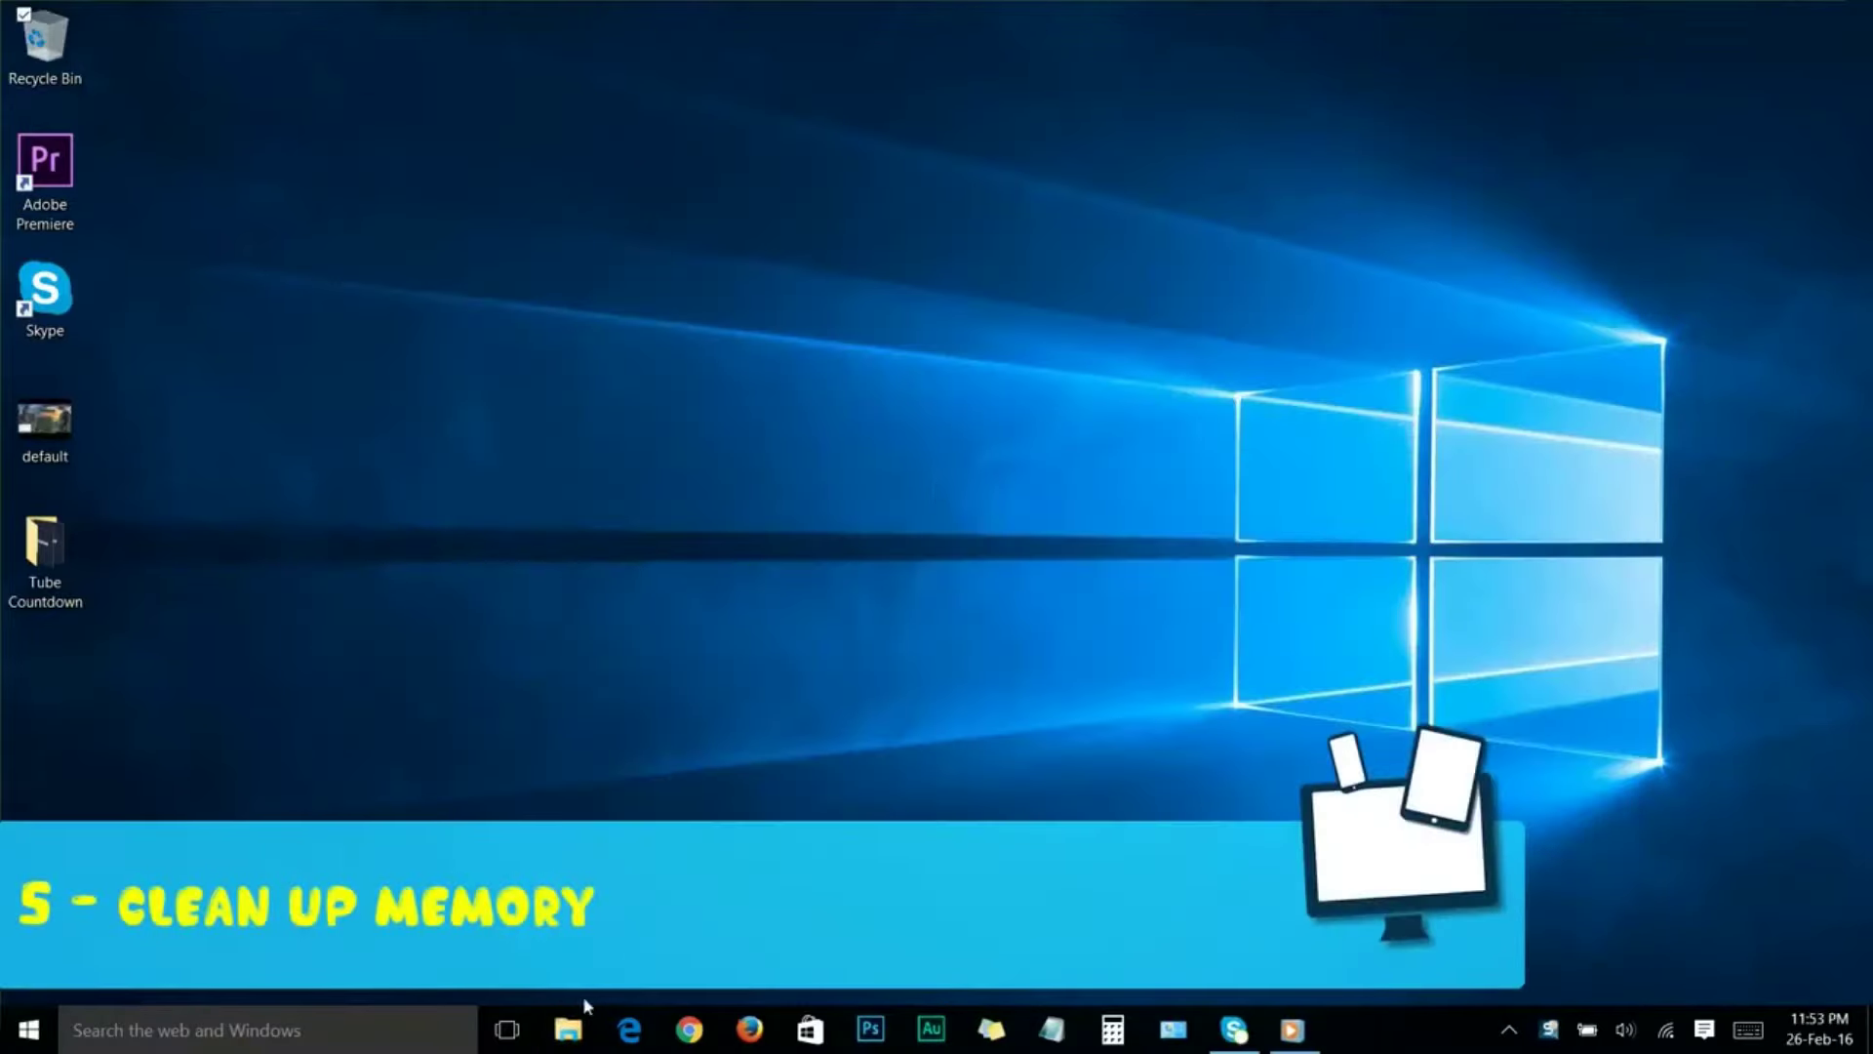
# Step: Open the properties of Local Disk (C:) from File Explorer and start Disk Cleanup for that drive
pyautogui.click(567, 1029)
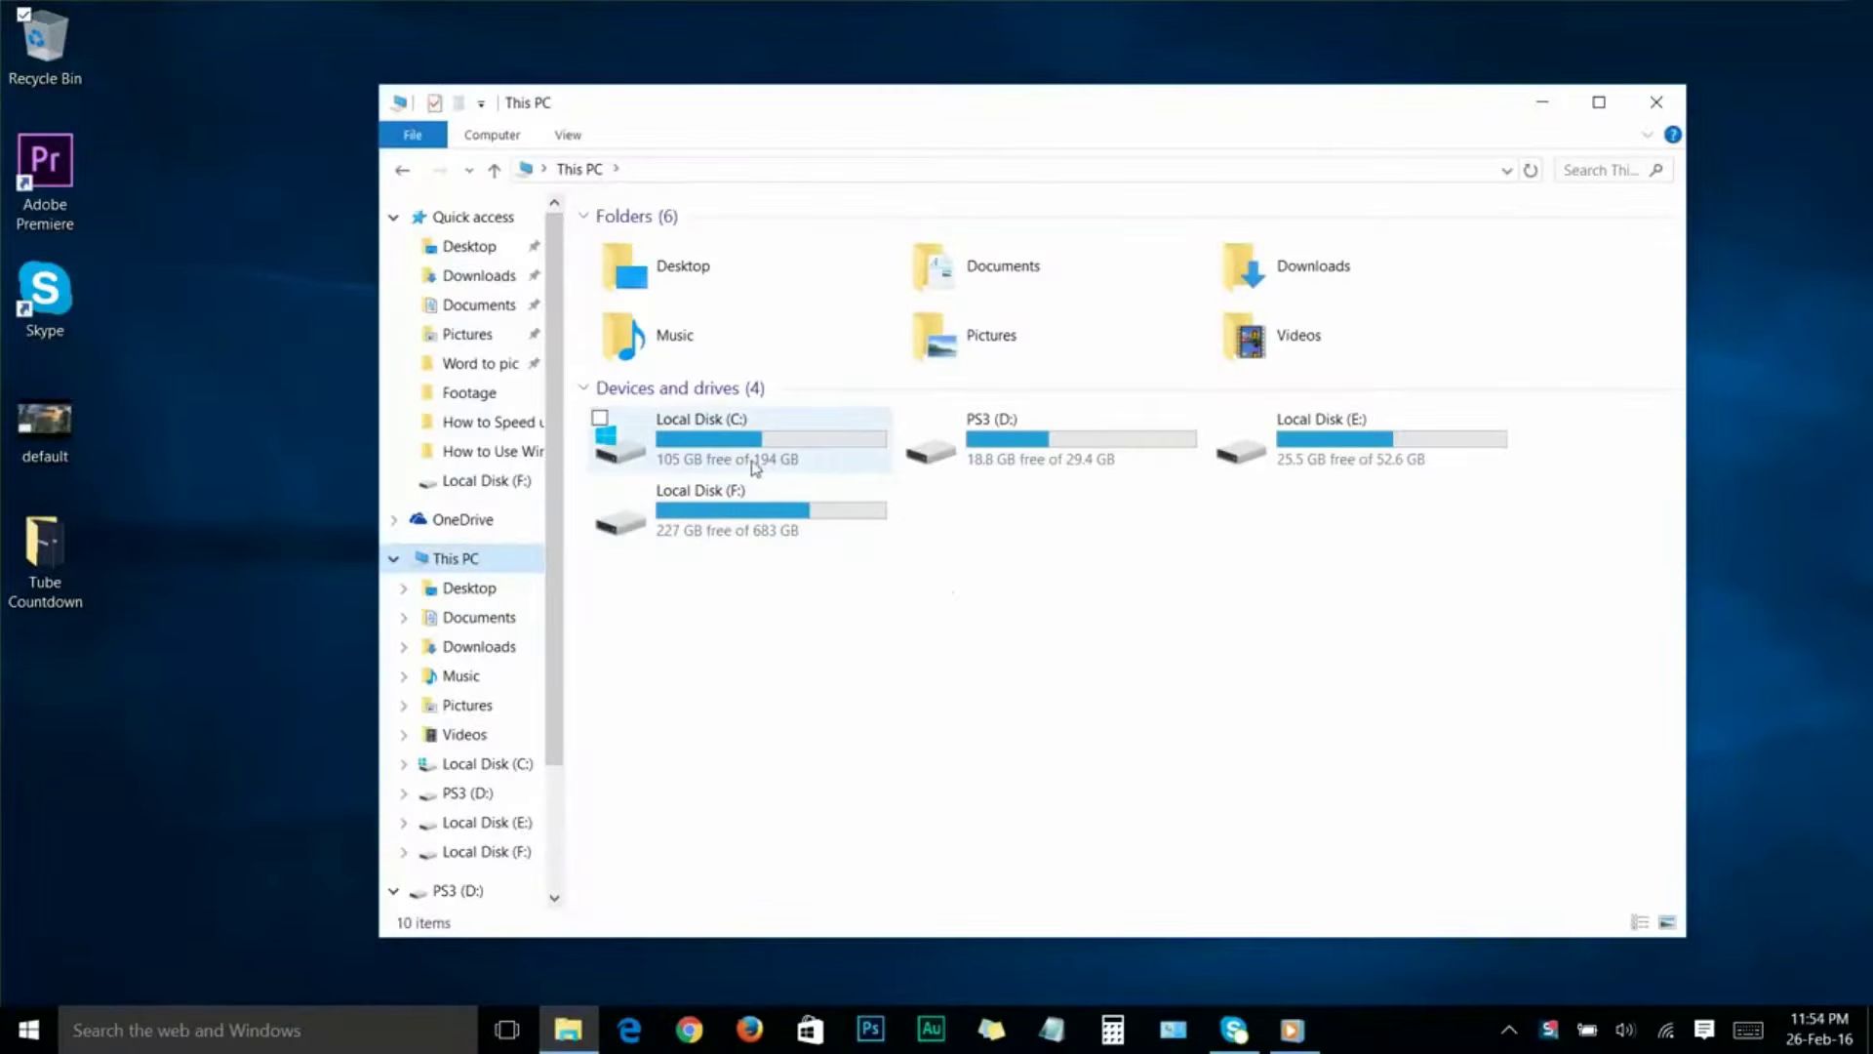
pyautogui.rightClick(753, 459)
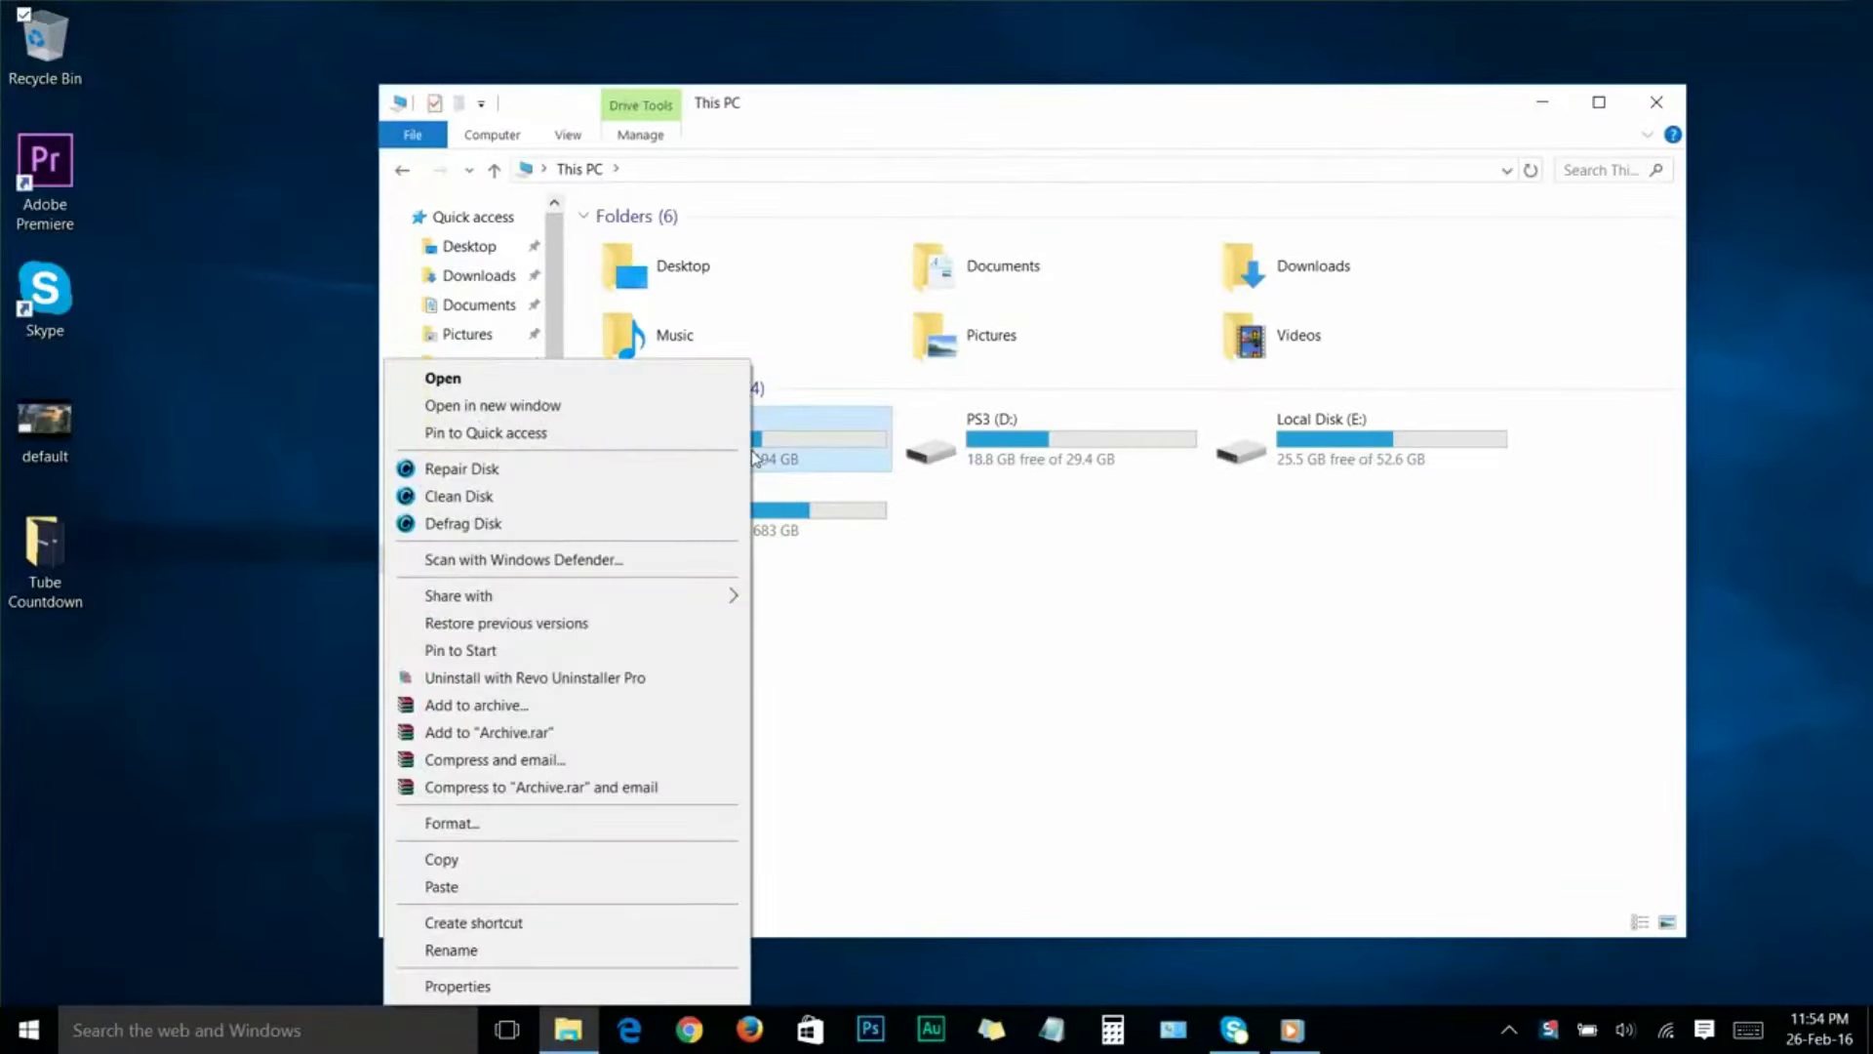
pyautogui.click(465, 983)
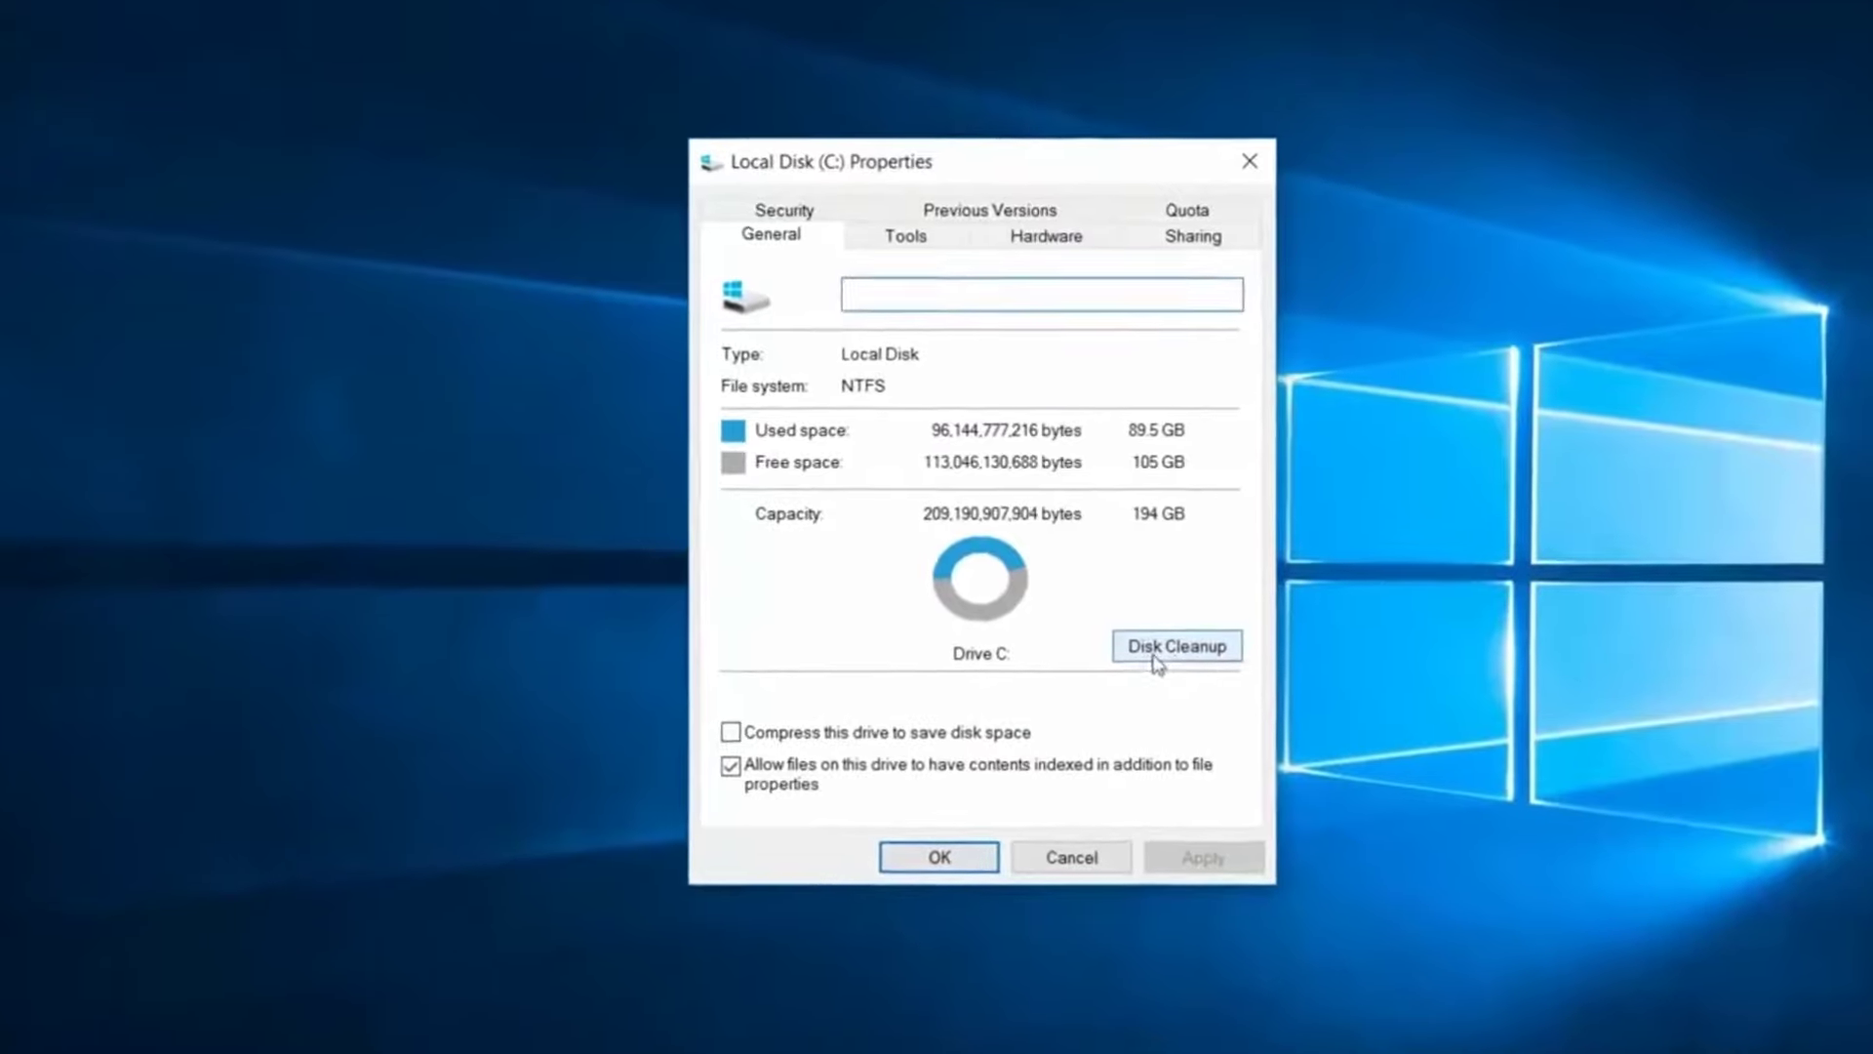
pyautogui.click(1188, 663)
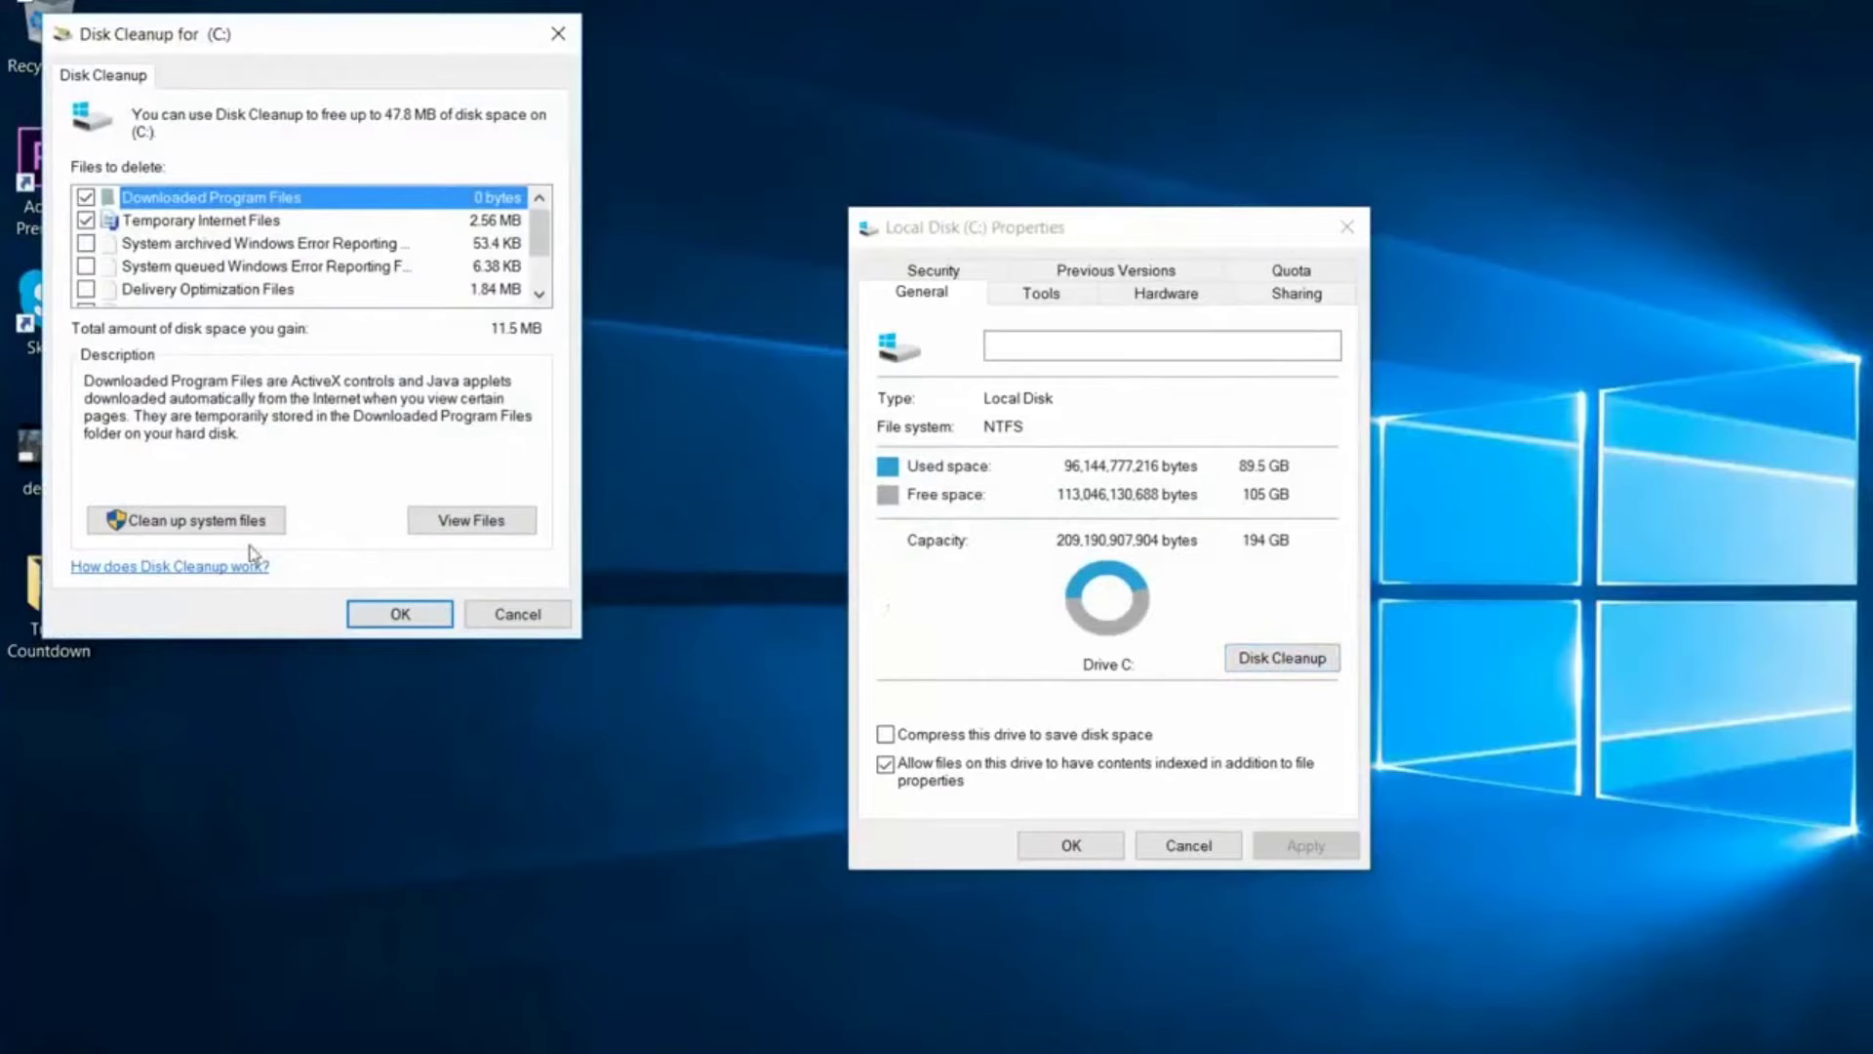
# Step: Include system files in the C: cleanup, permanently delete the preselected file categories, and close the drive properties
pyautogui.click(207, 527)
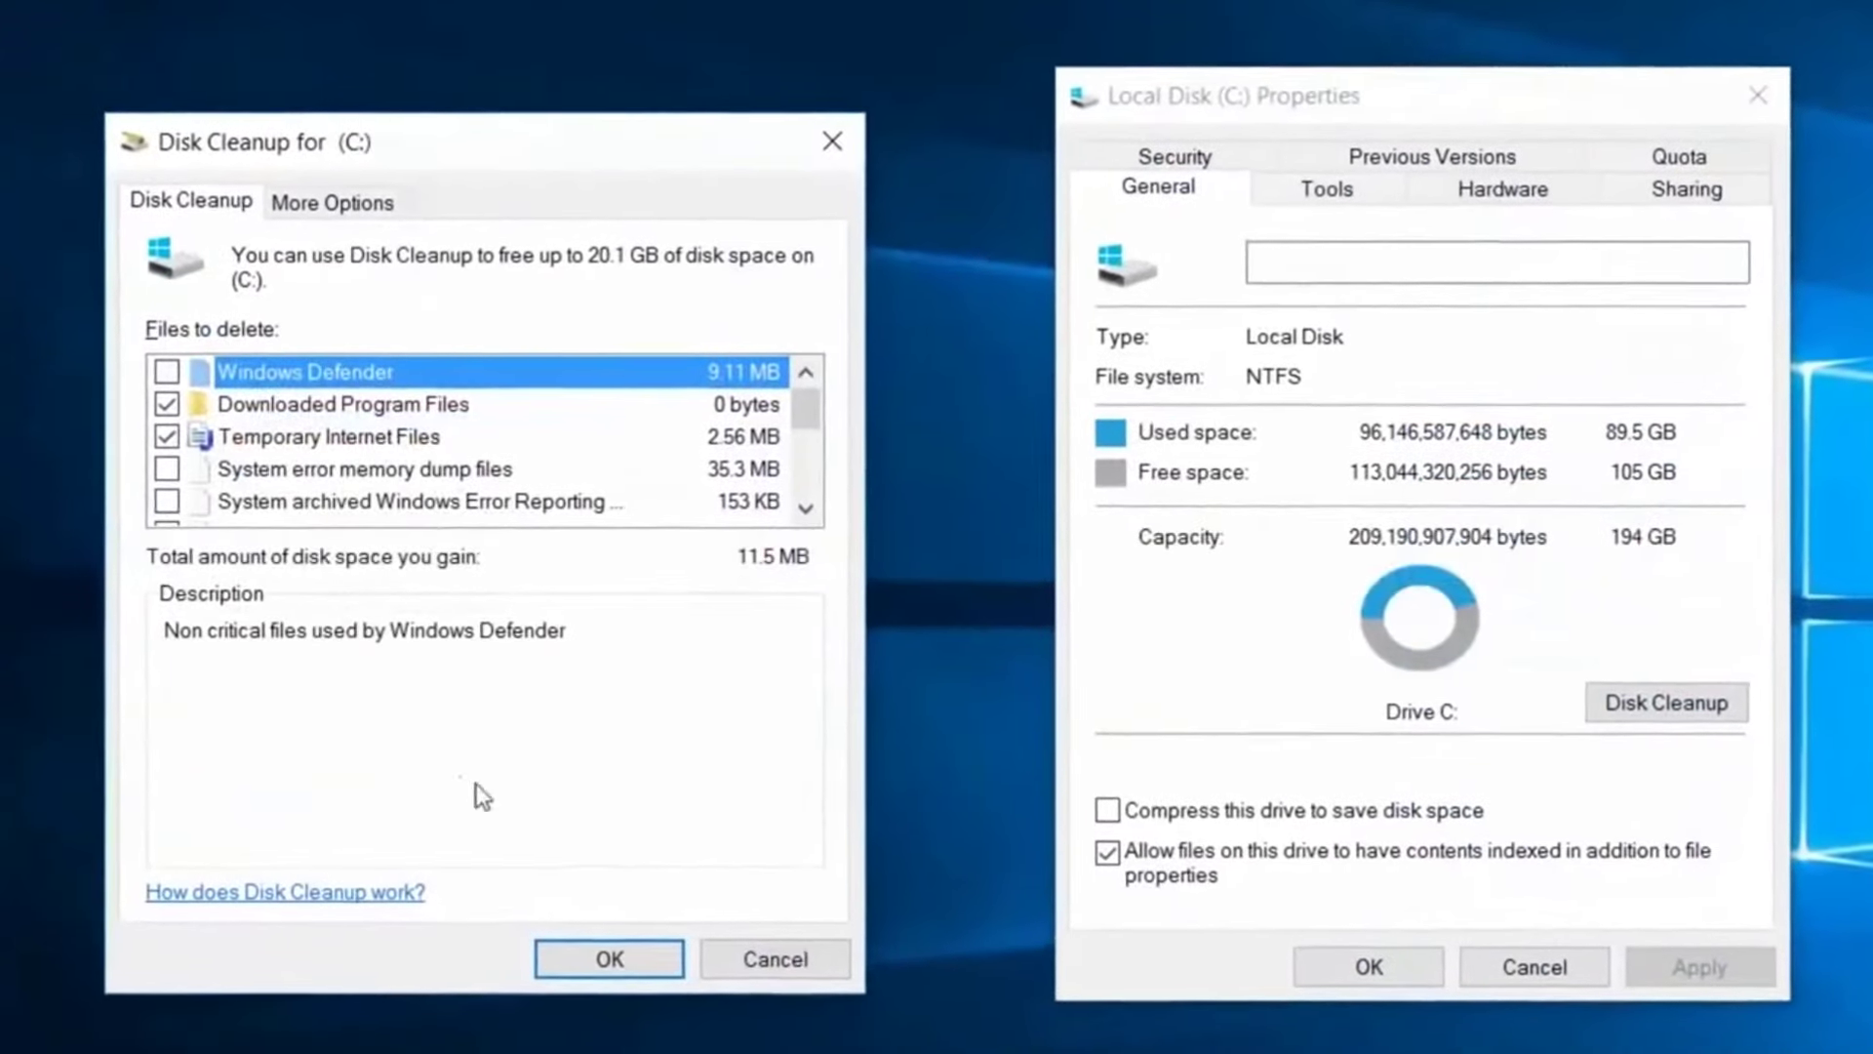
pyautogui.click(618, 976)
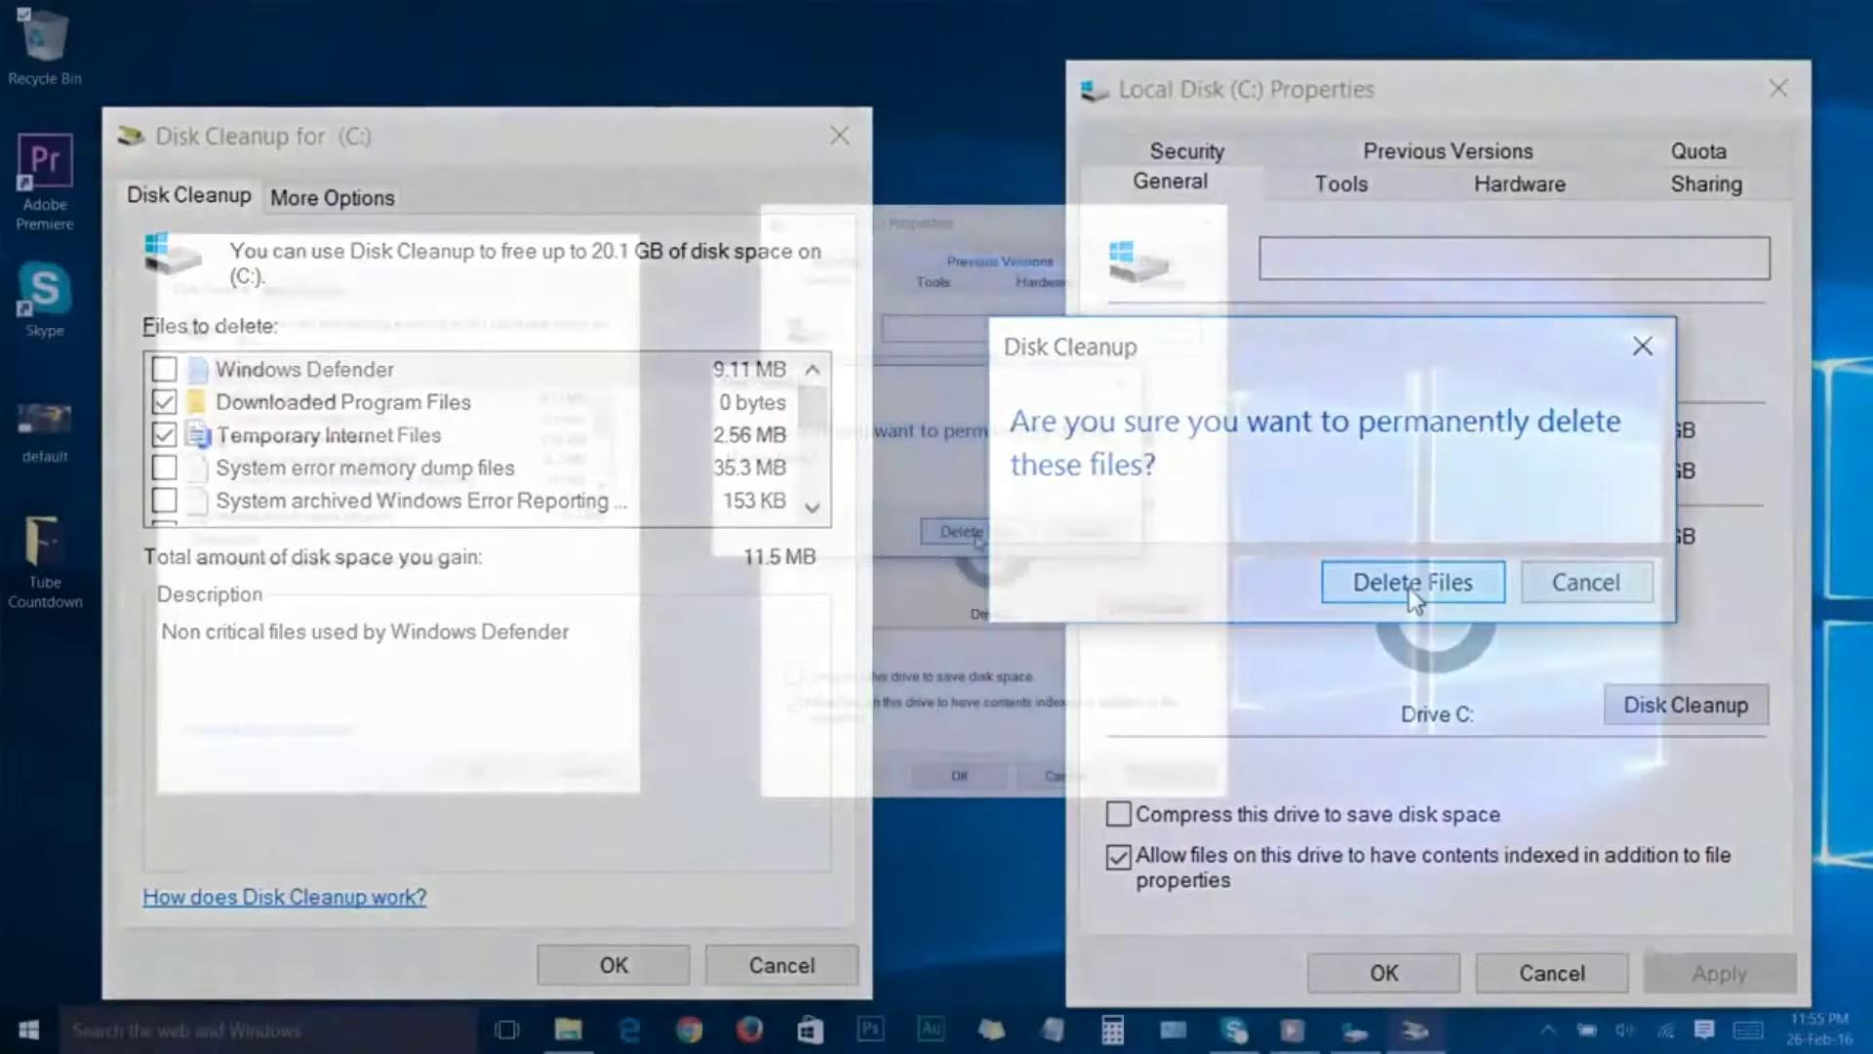
pyautogui.click(1409, 585)
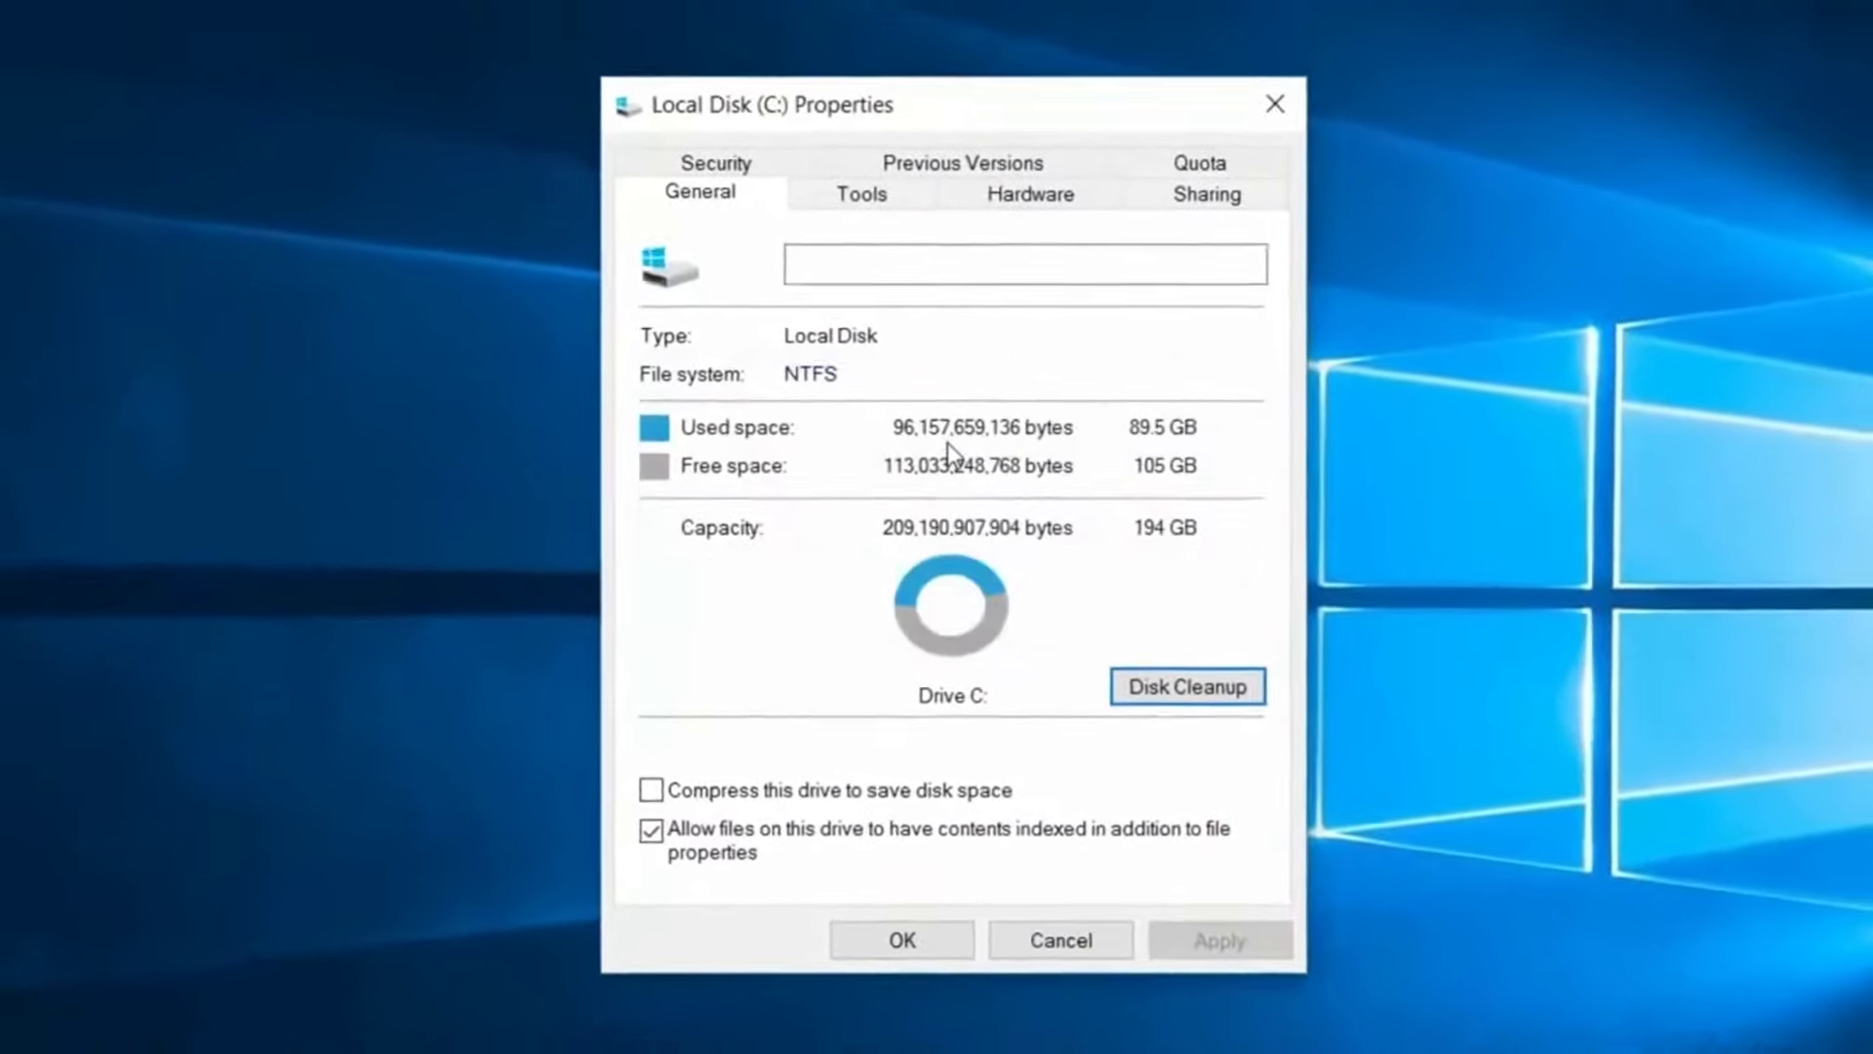
pyautogui.click(1275, 103)
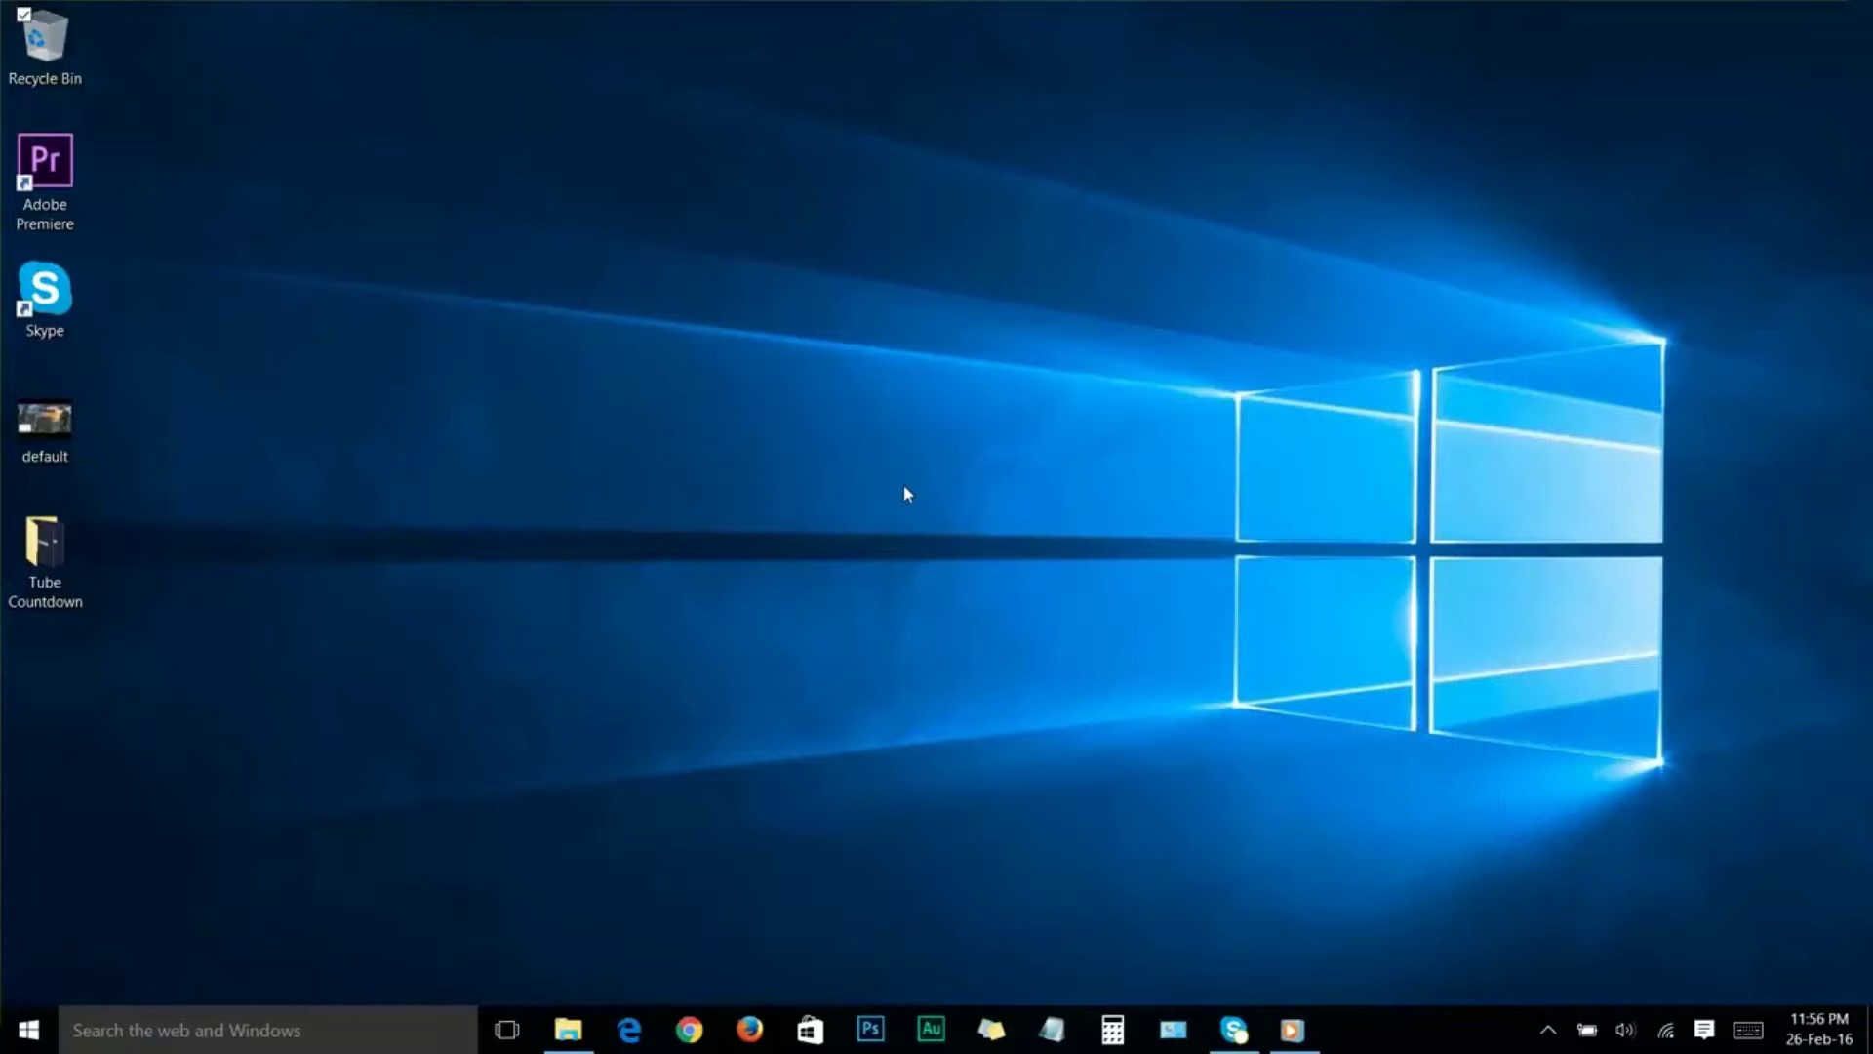
# Step: Open System Configuration by running msconfig from the Run dialog
pyautogui.rightClick(28, 1029)
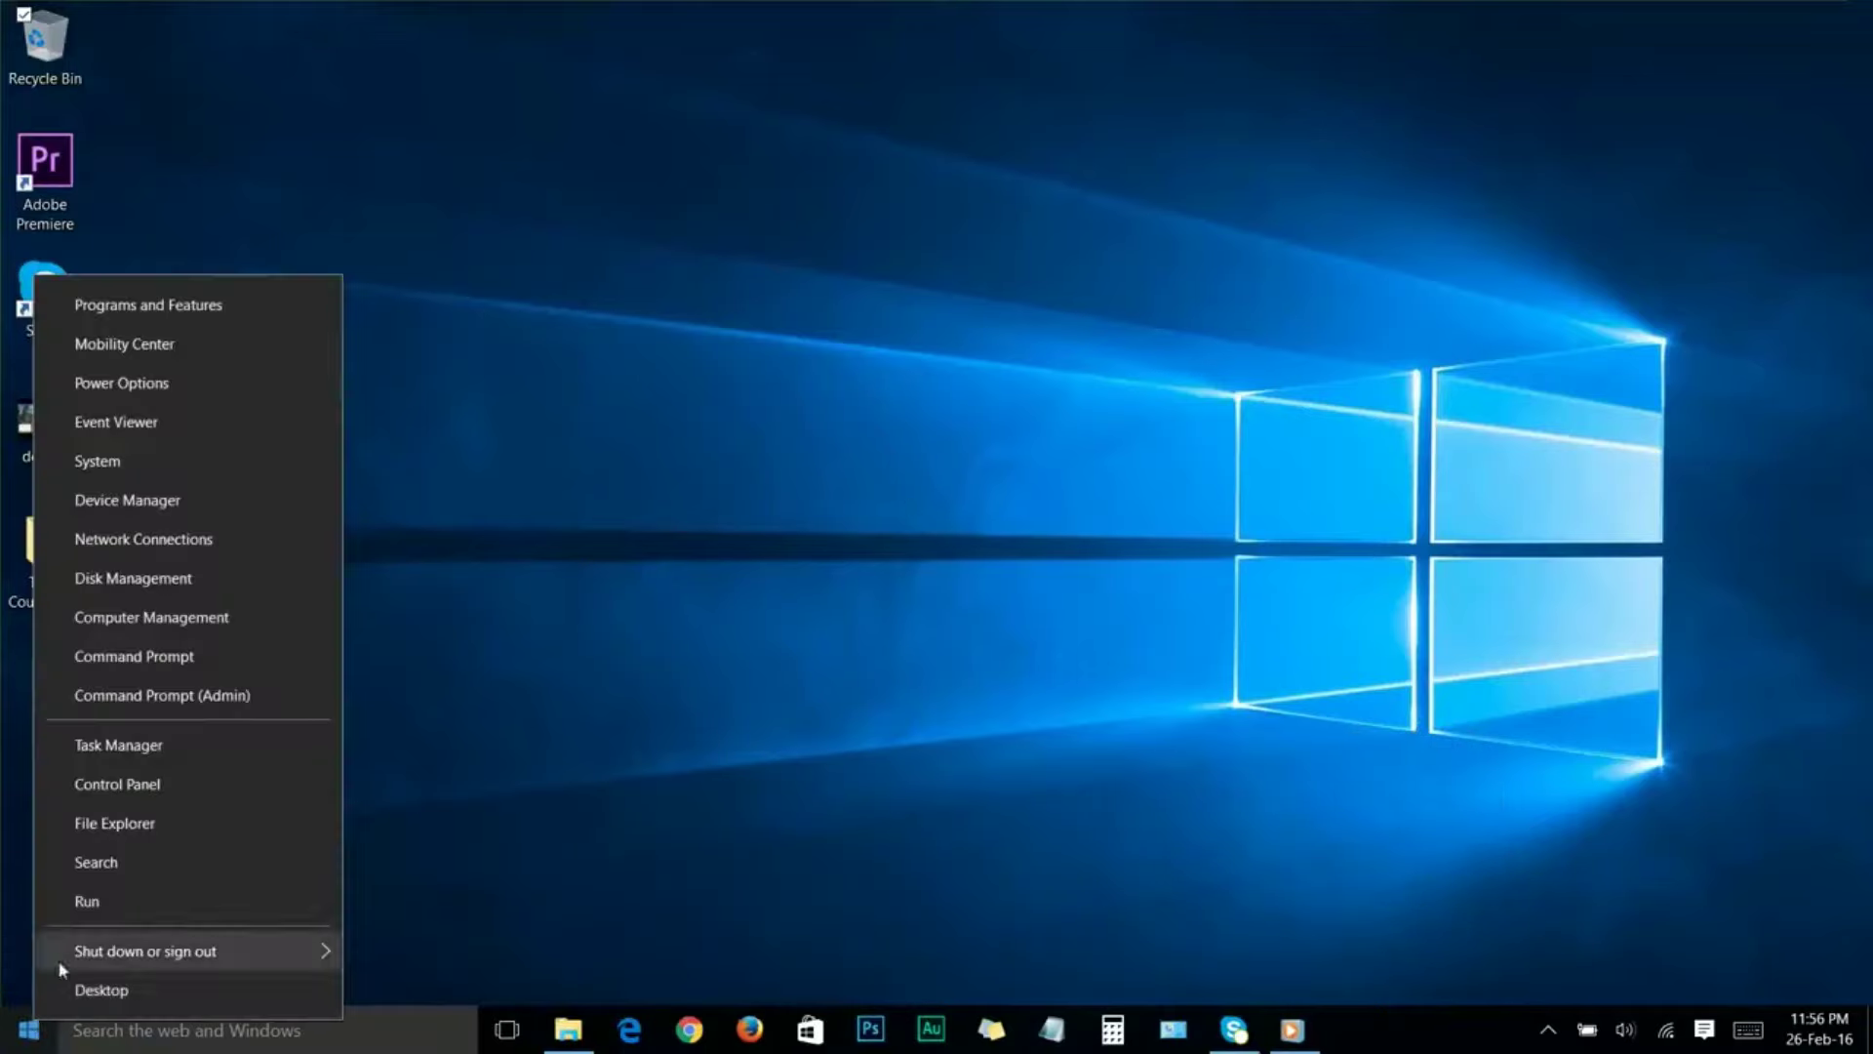
pyautogui.click(90, 902)
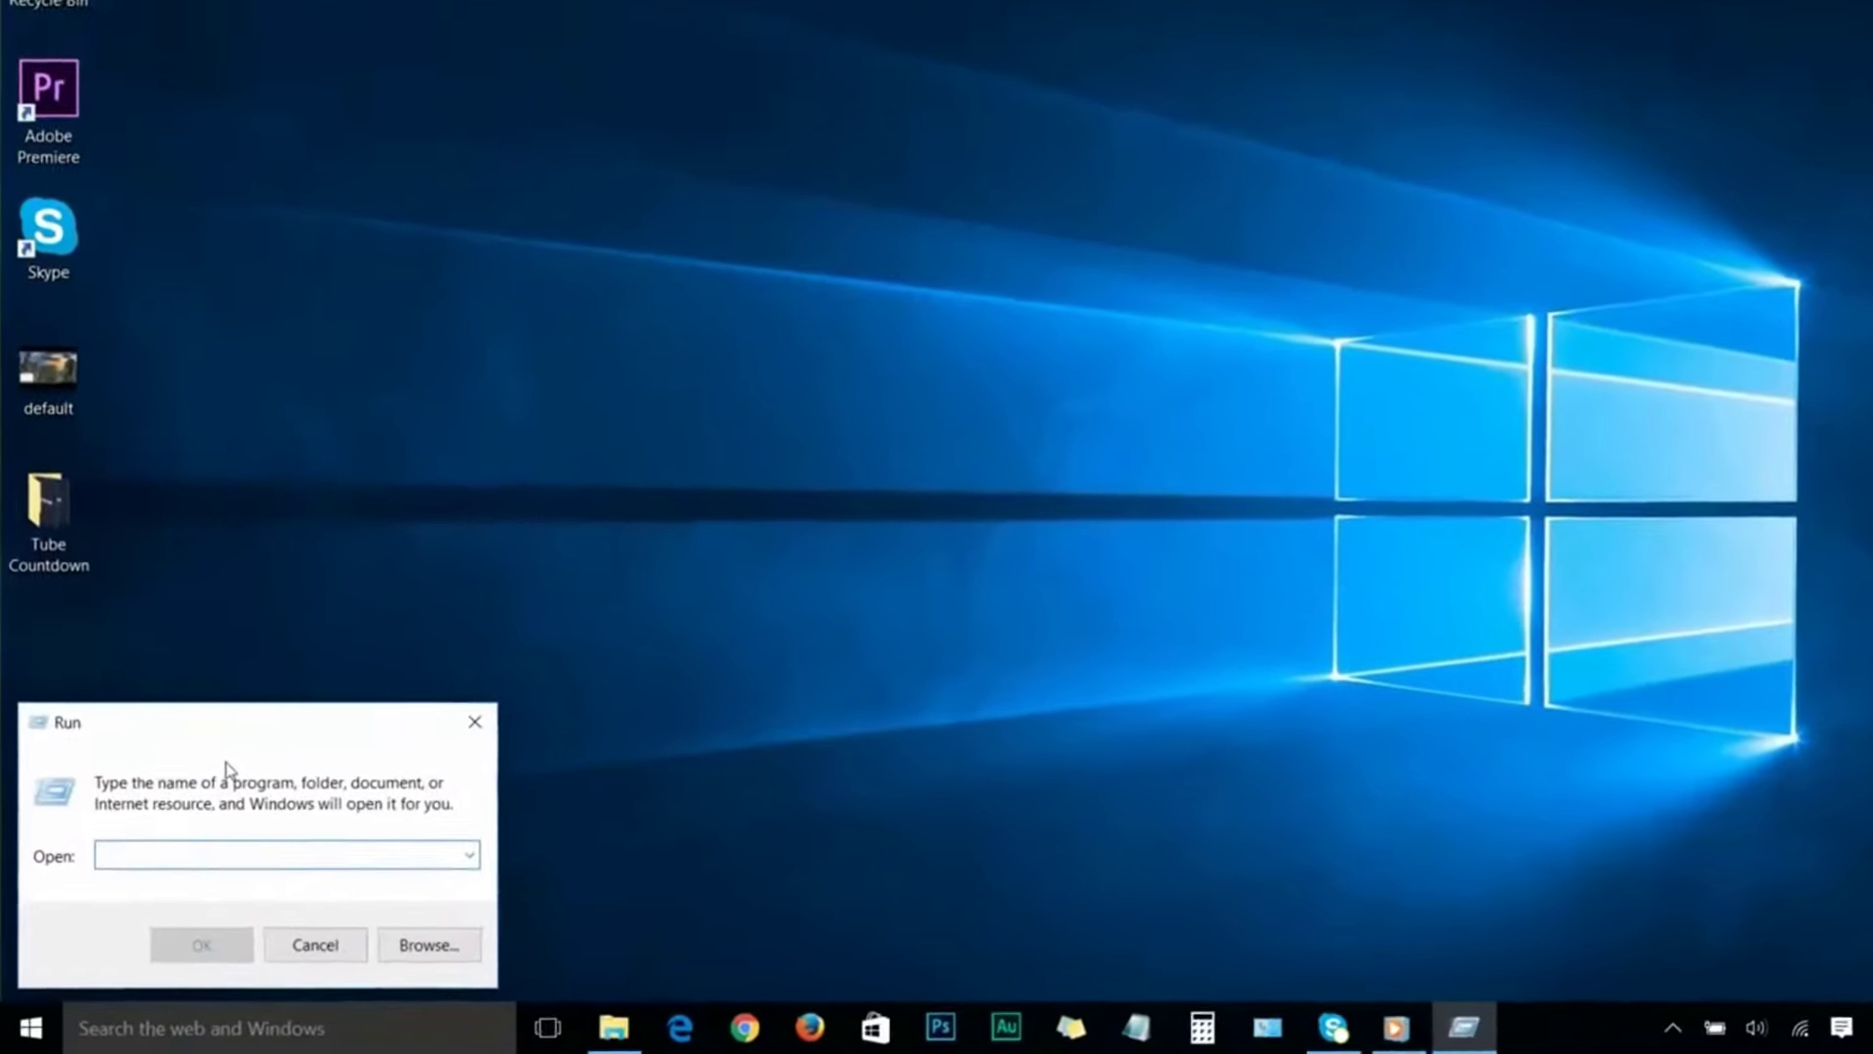
pyautogui.write('msconfig')
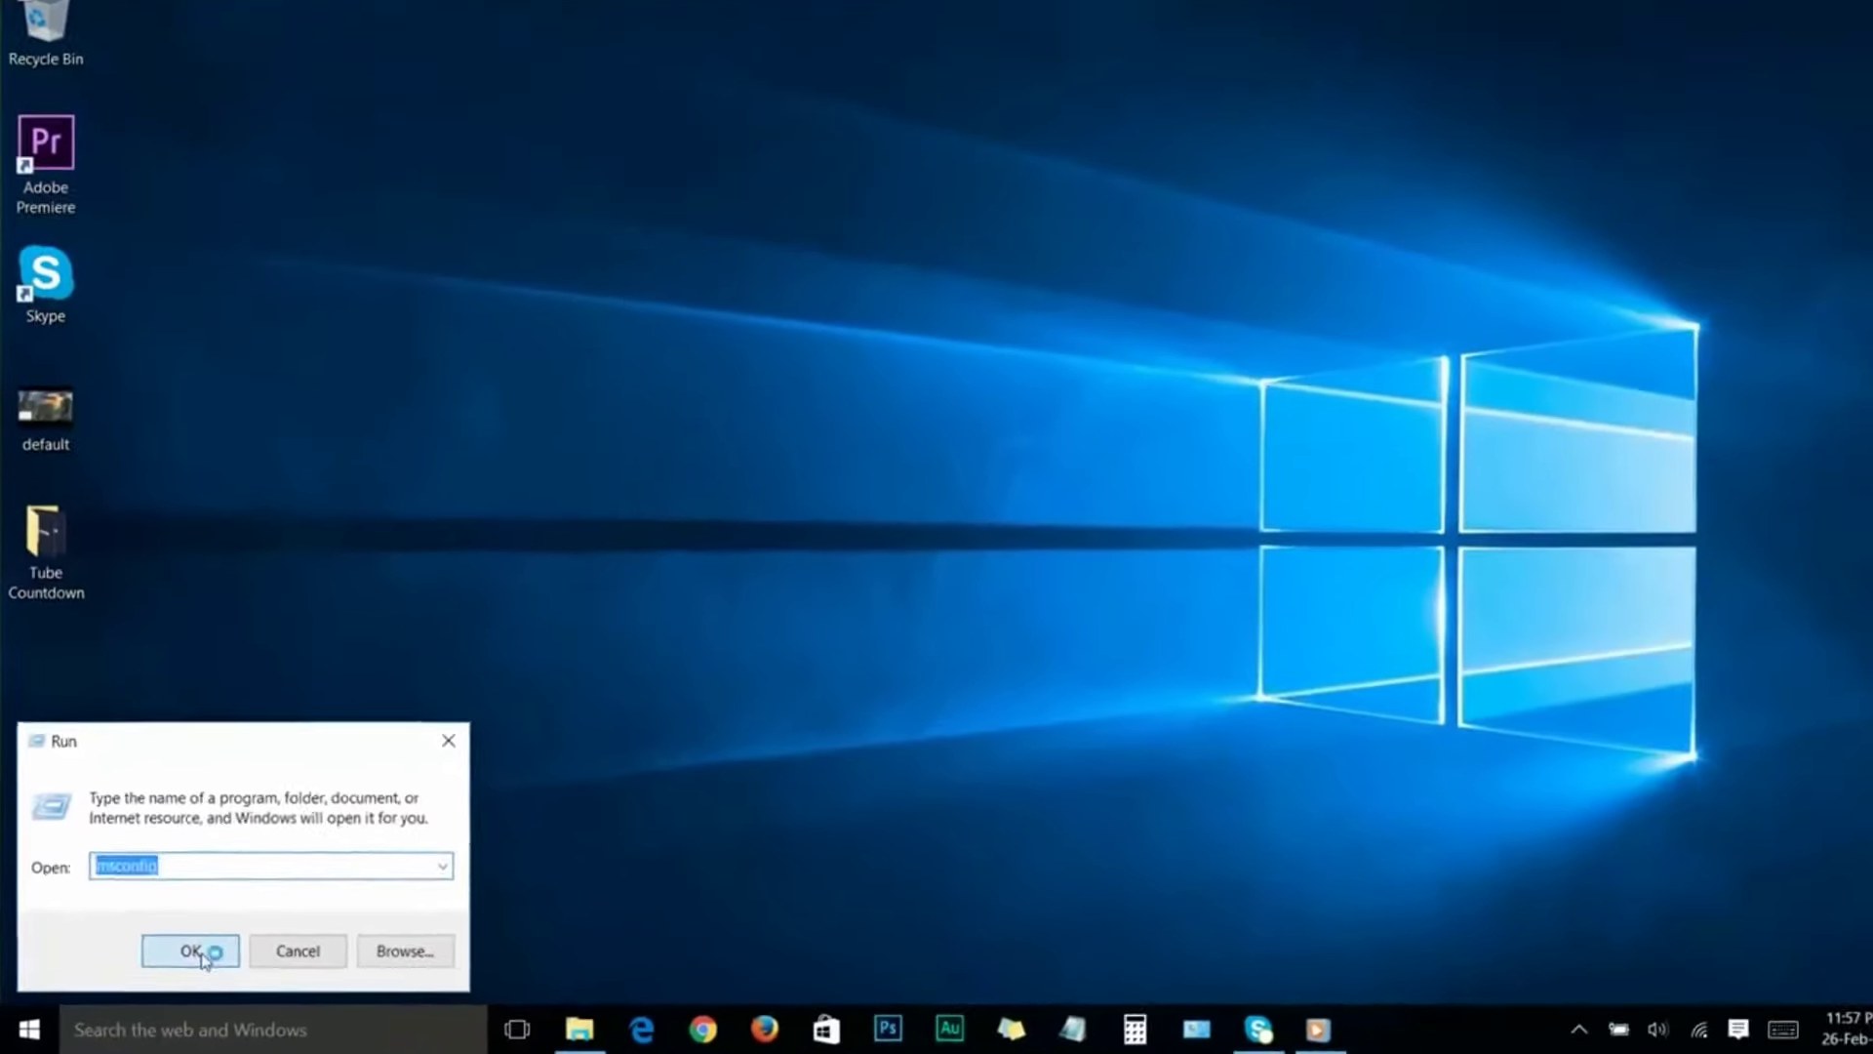
pyautogui.click(272, 931)
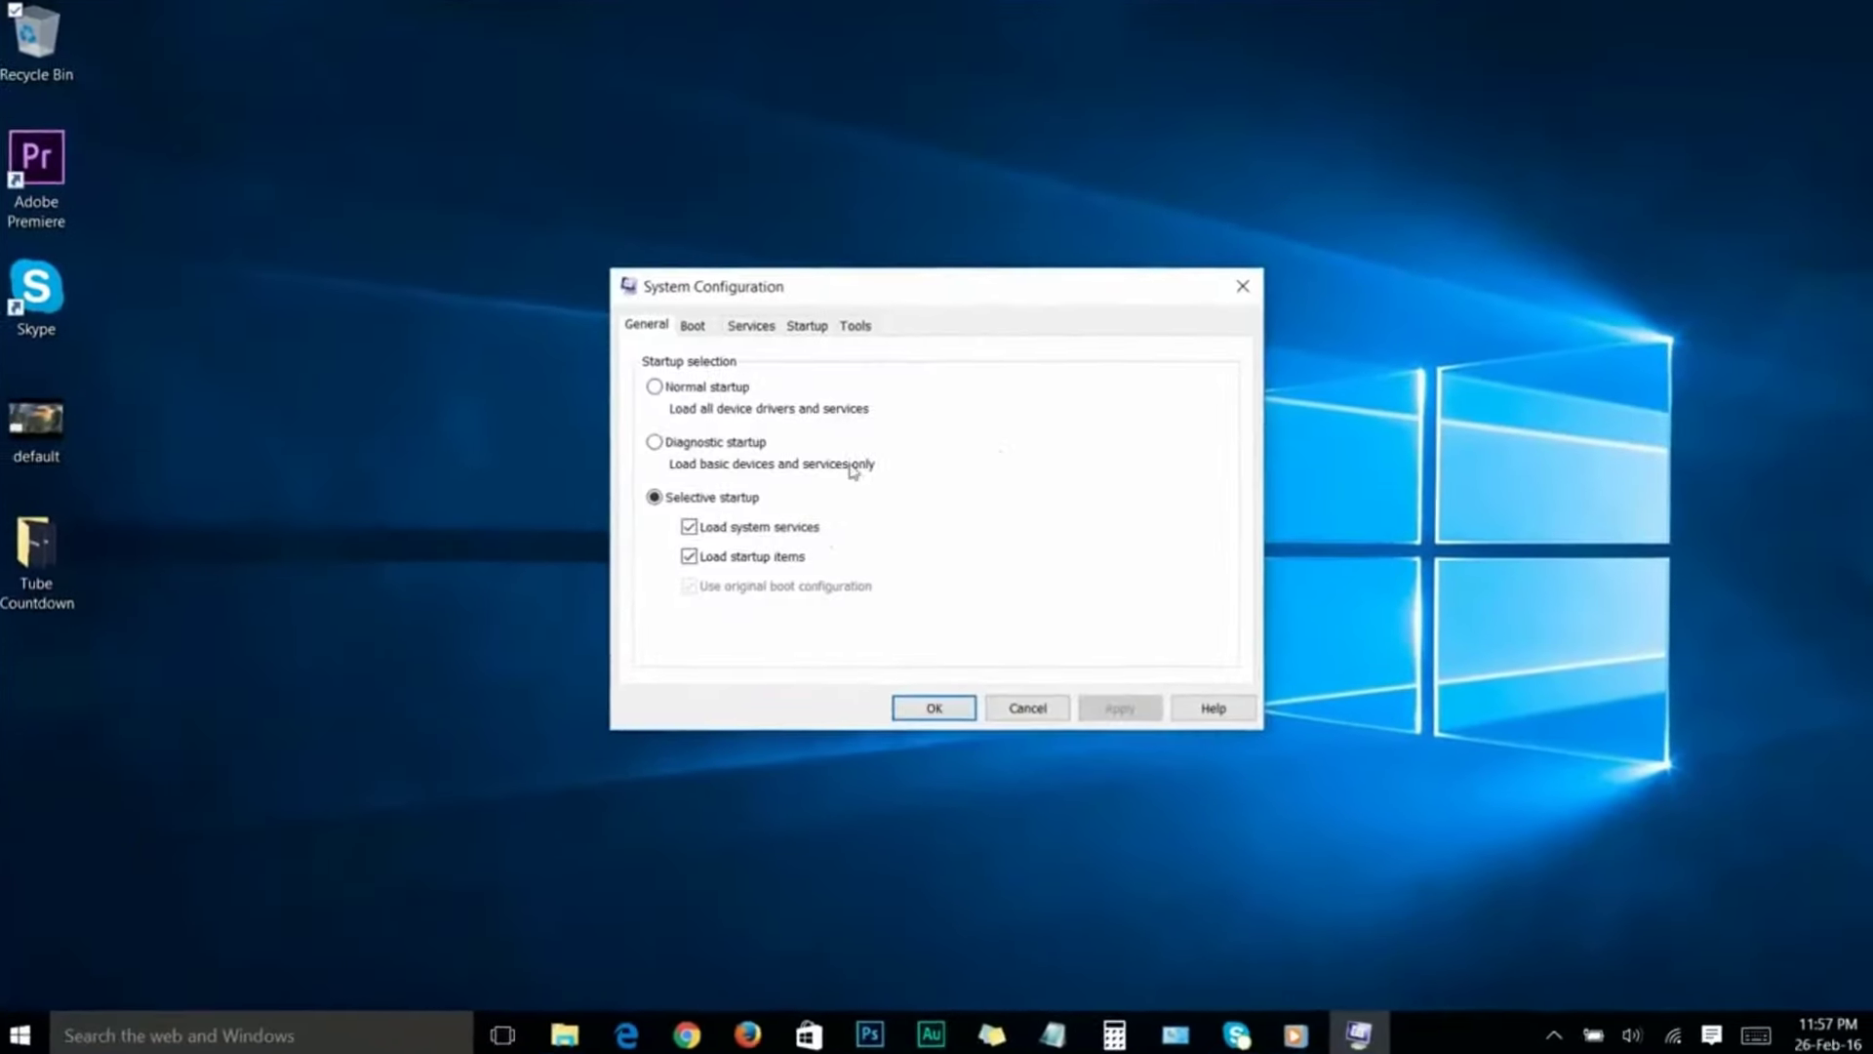
# Step: Hide all Microsoft services in the System Configuration services list and confirm the dialog
pyautogui.click(737, 315)
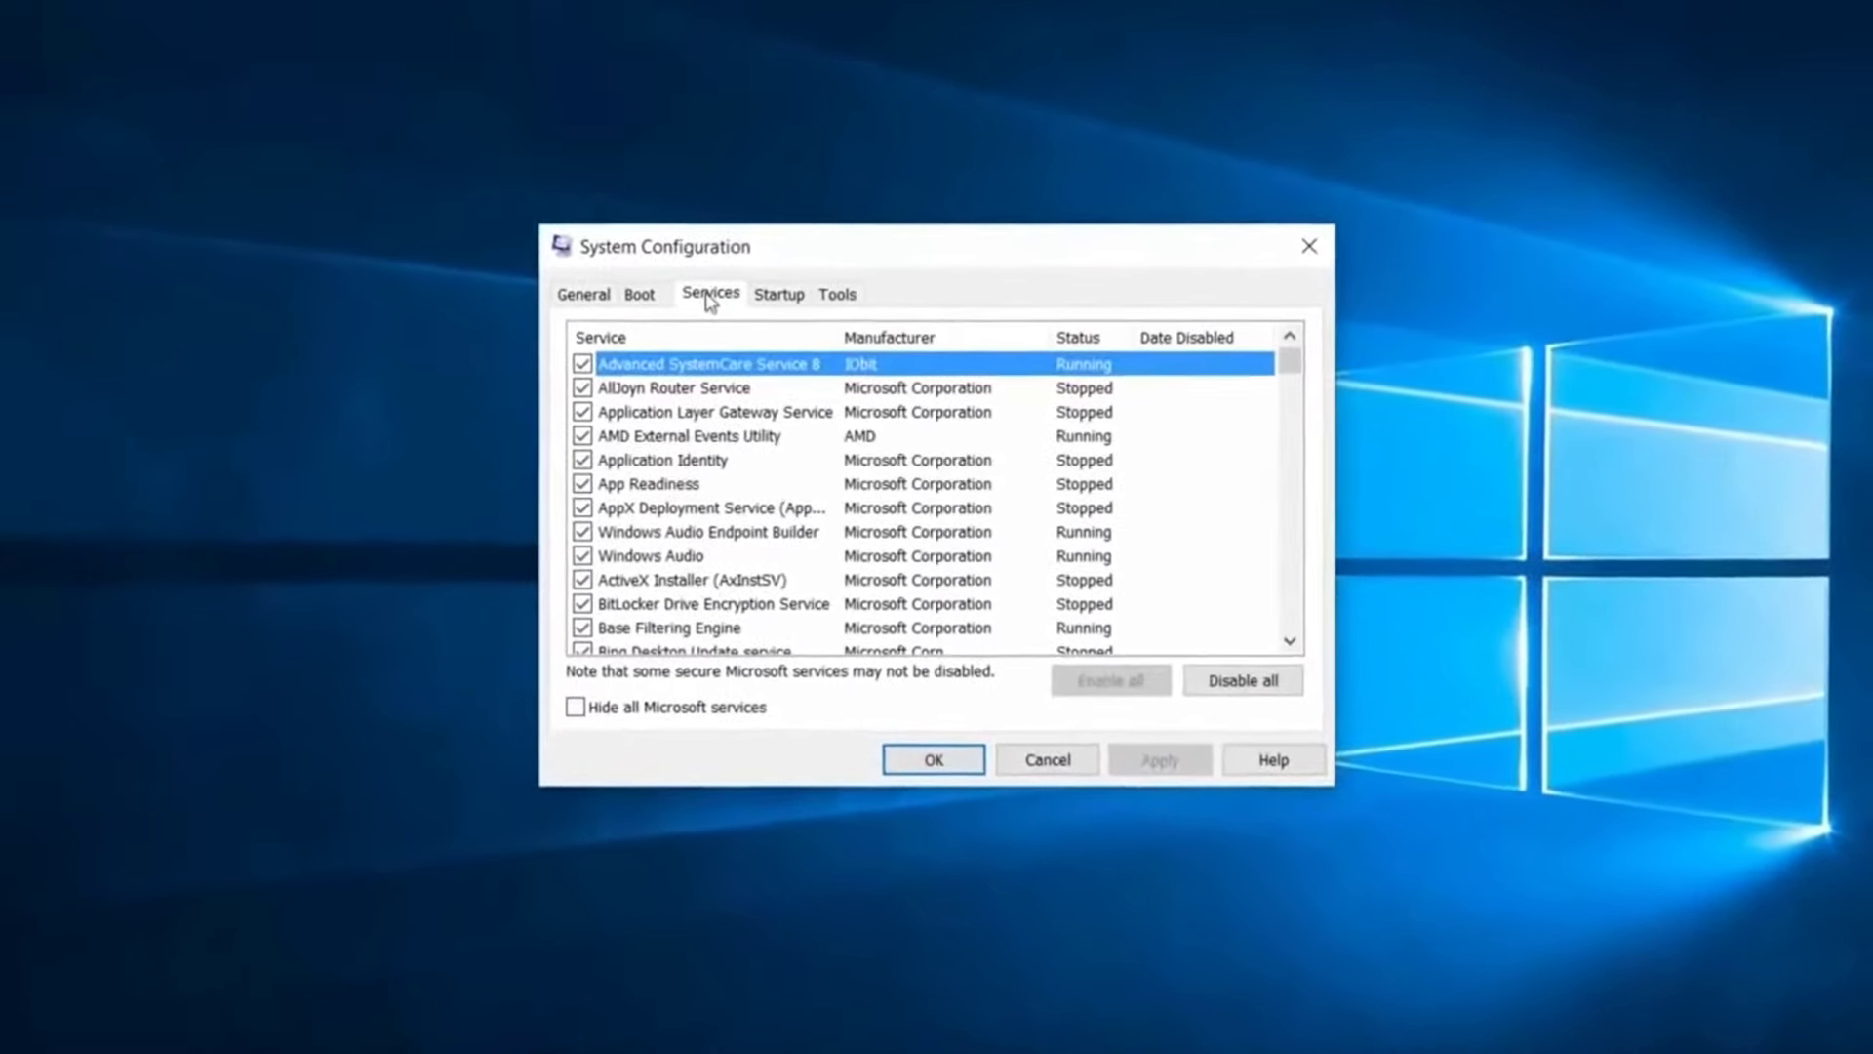
pyautogui.click(584, 708)
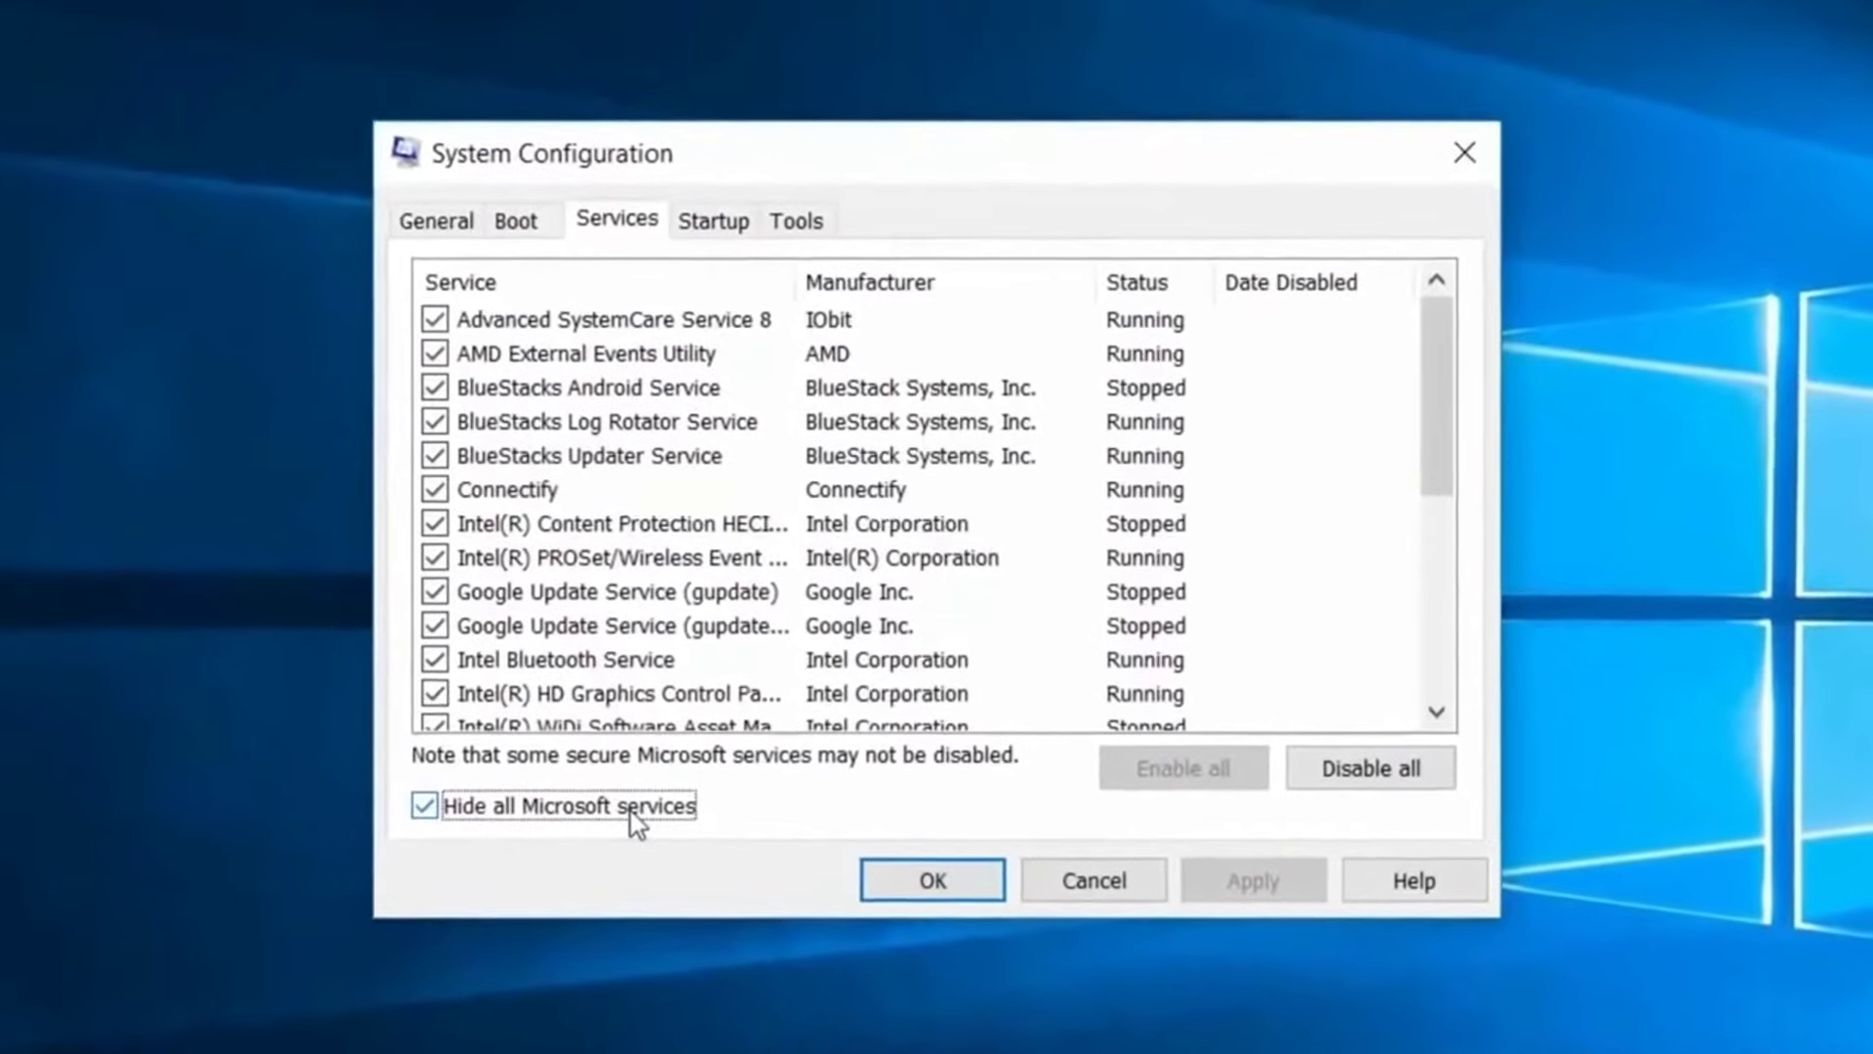
pyautogui.click(392, 824)
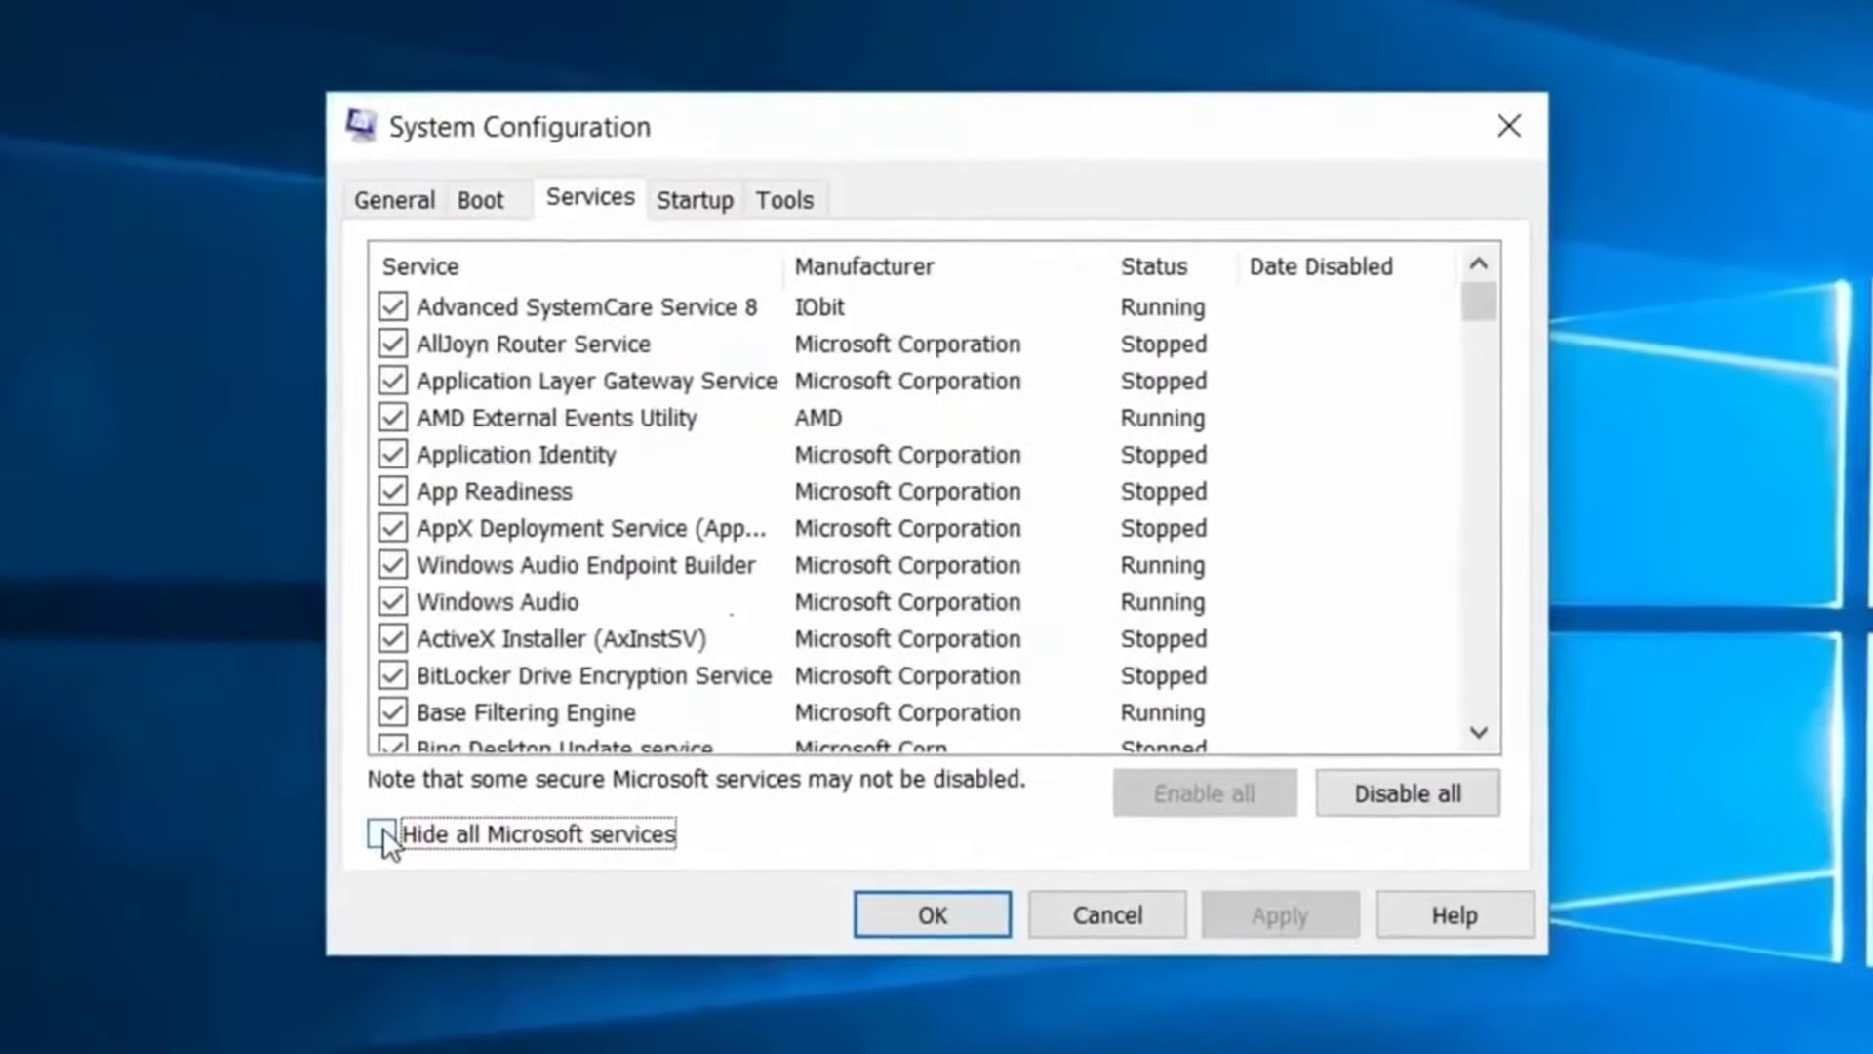
pyautogui.click(392, 825)
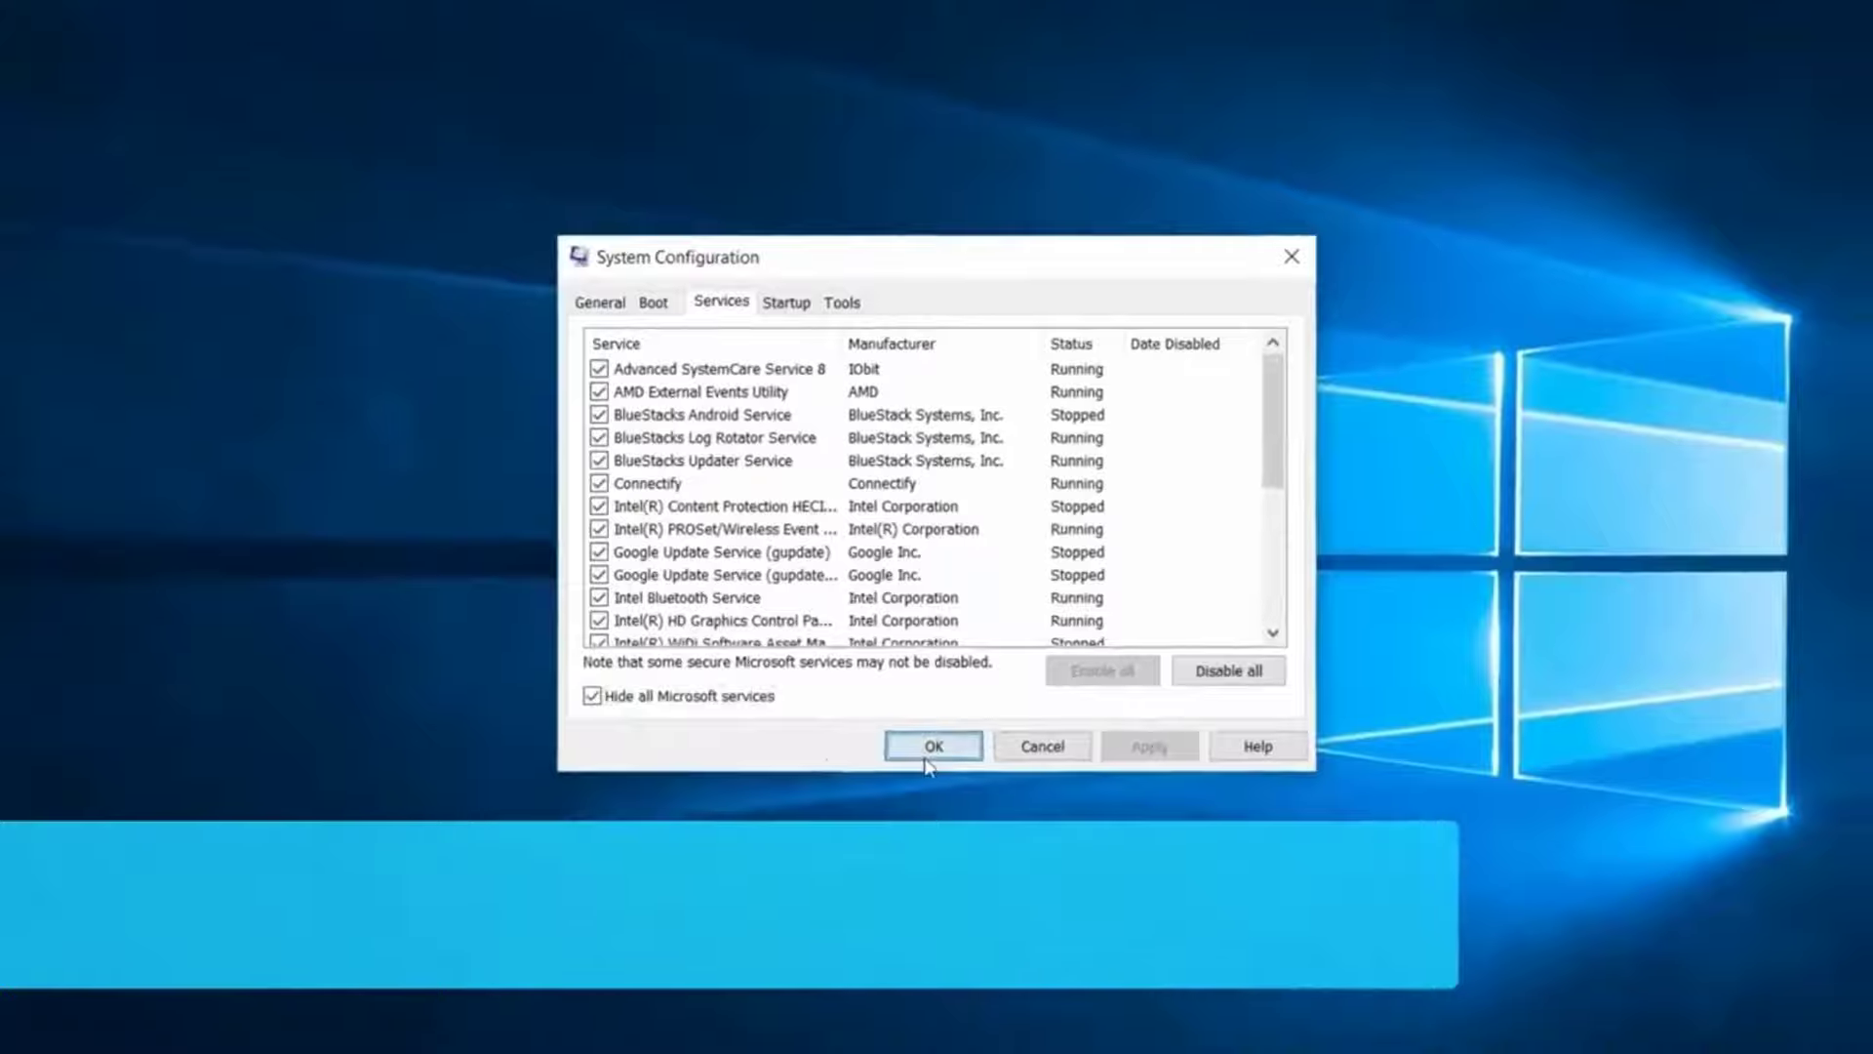
pyautogui.click(933, 856)
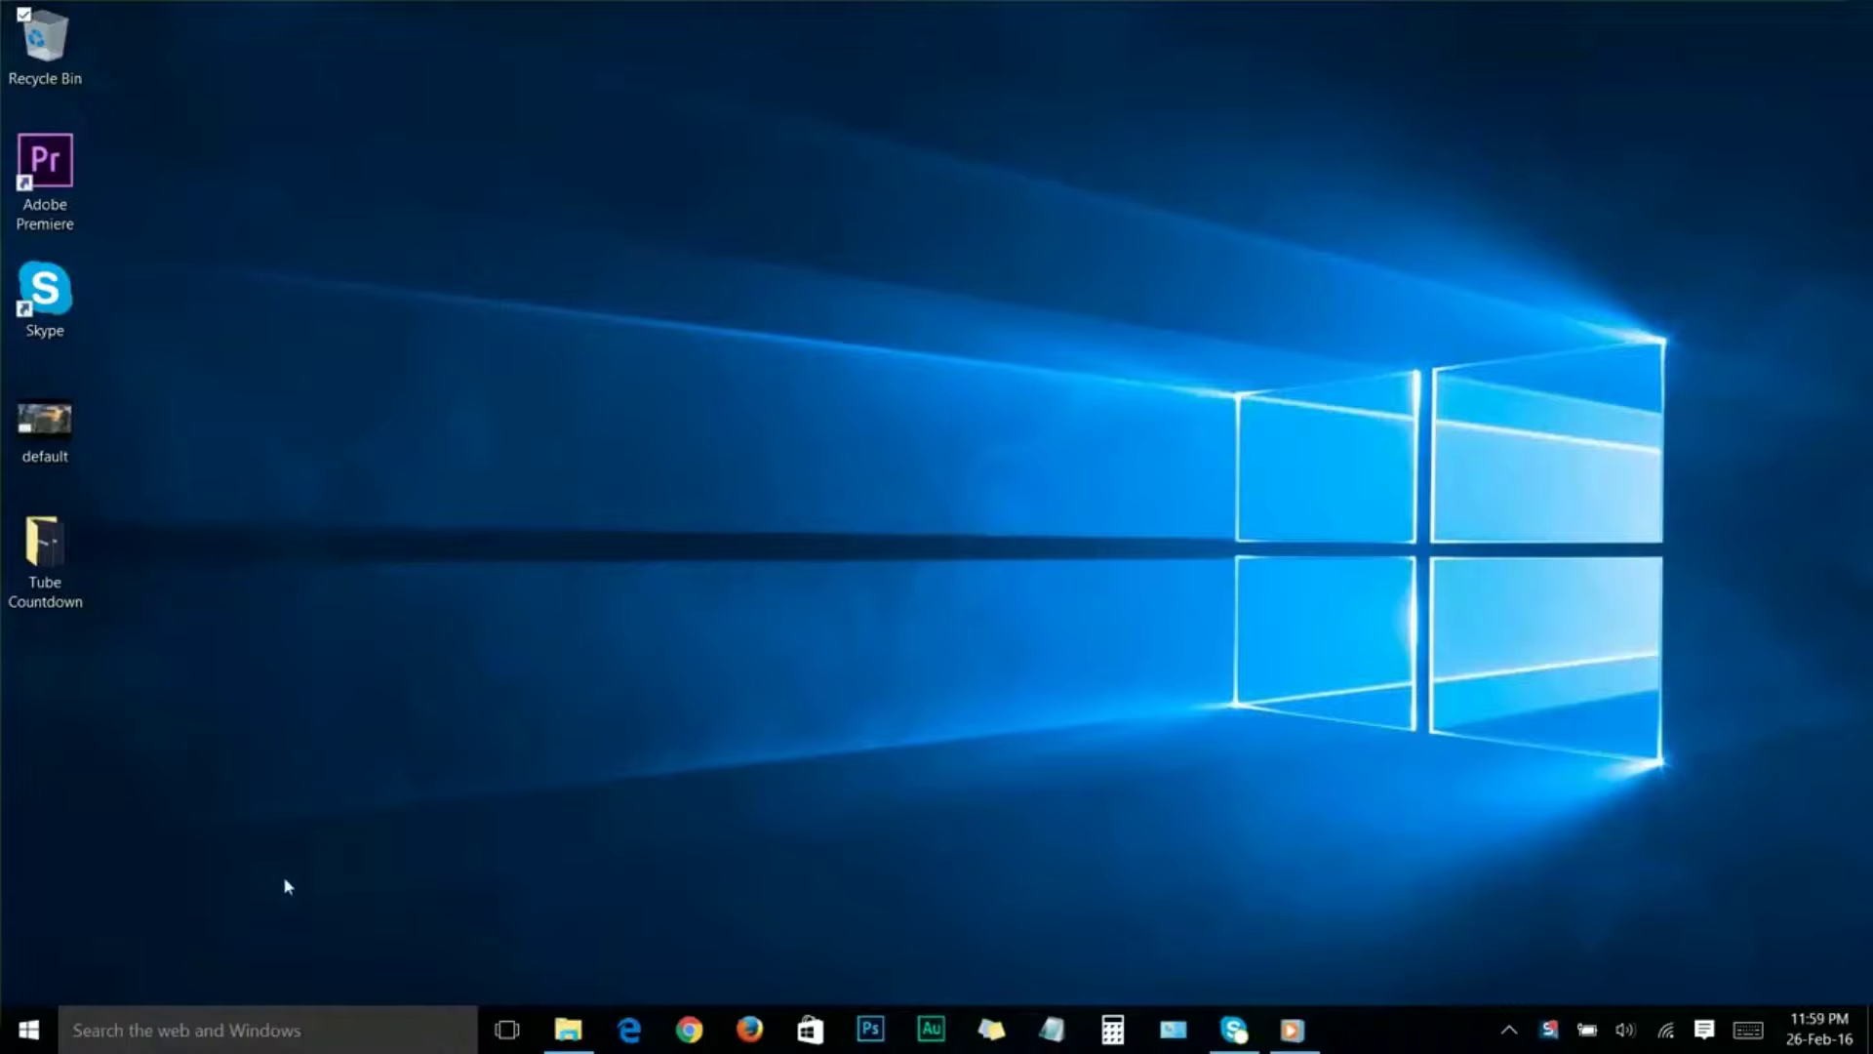
# Step: Open the Registry Editor by running regedit from the Run dialog
pyautogui.rightClick(20, 1034)
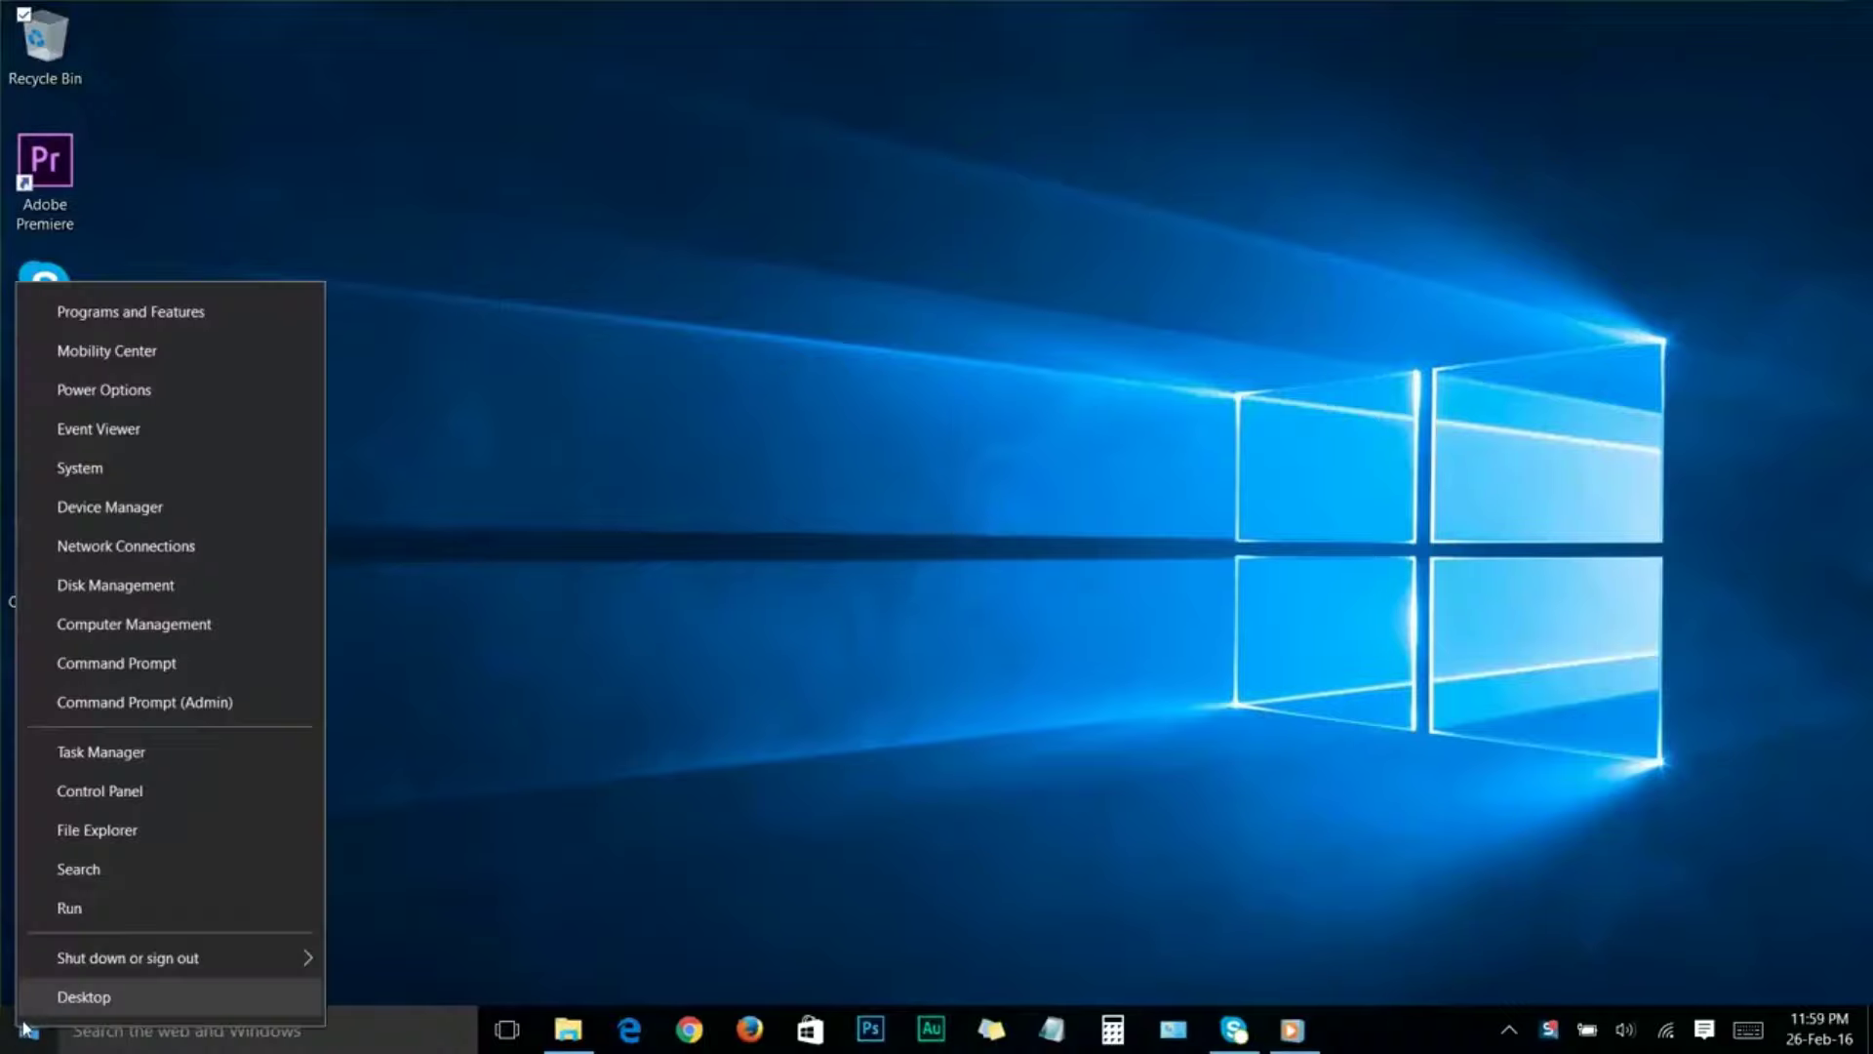
pyautogui.click(70, 909)
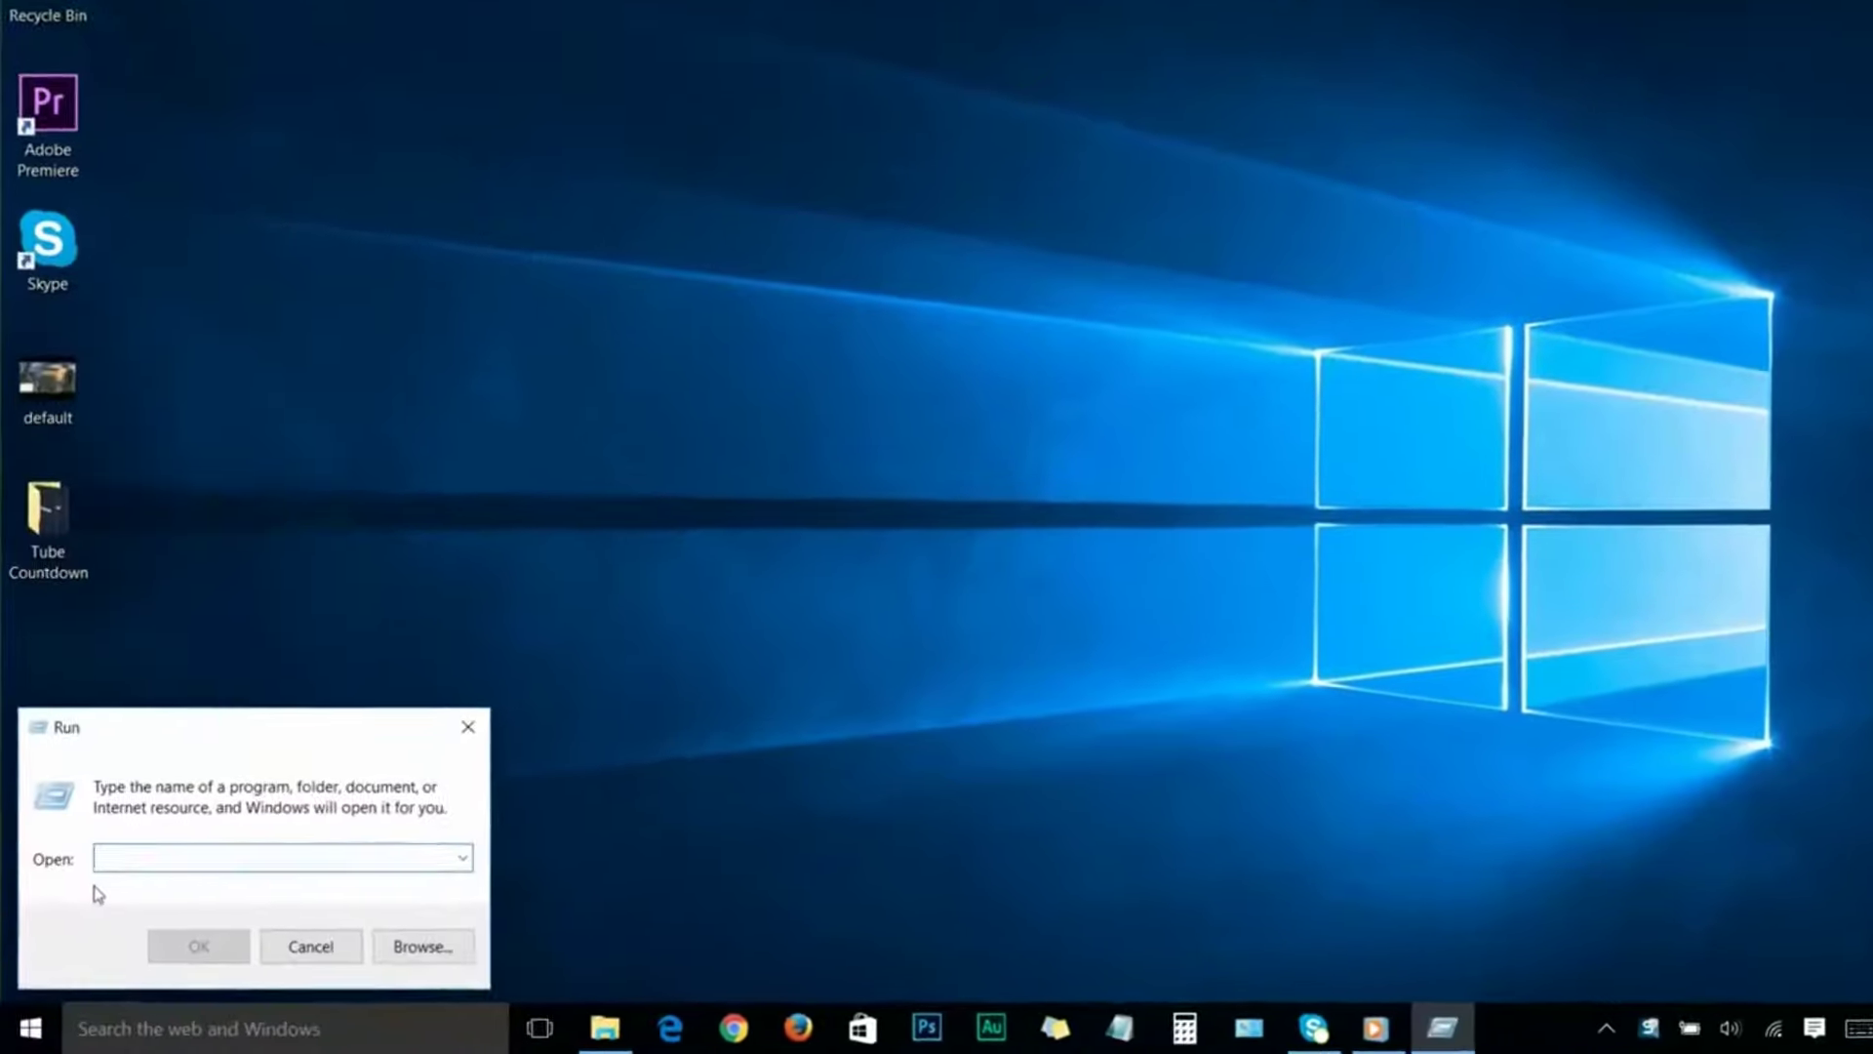
pyautogui.write('regedit')
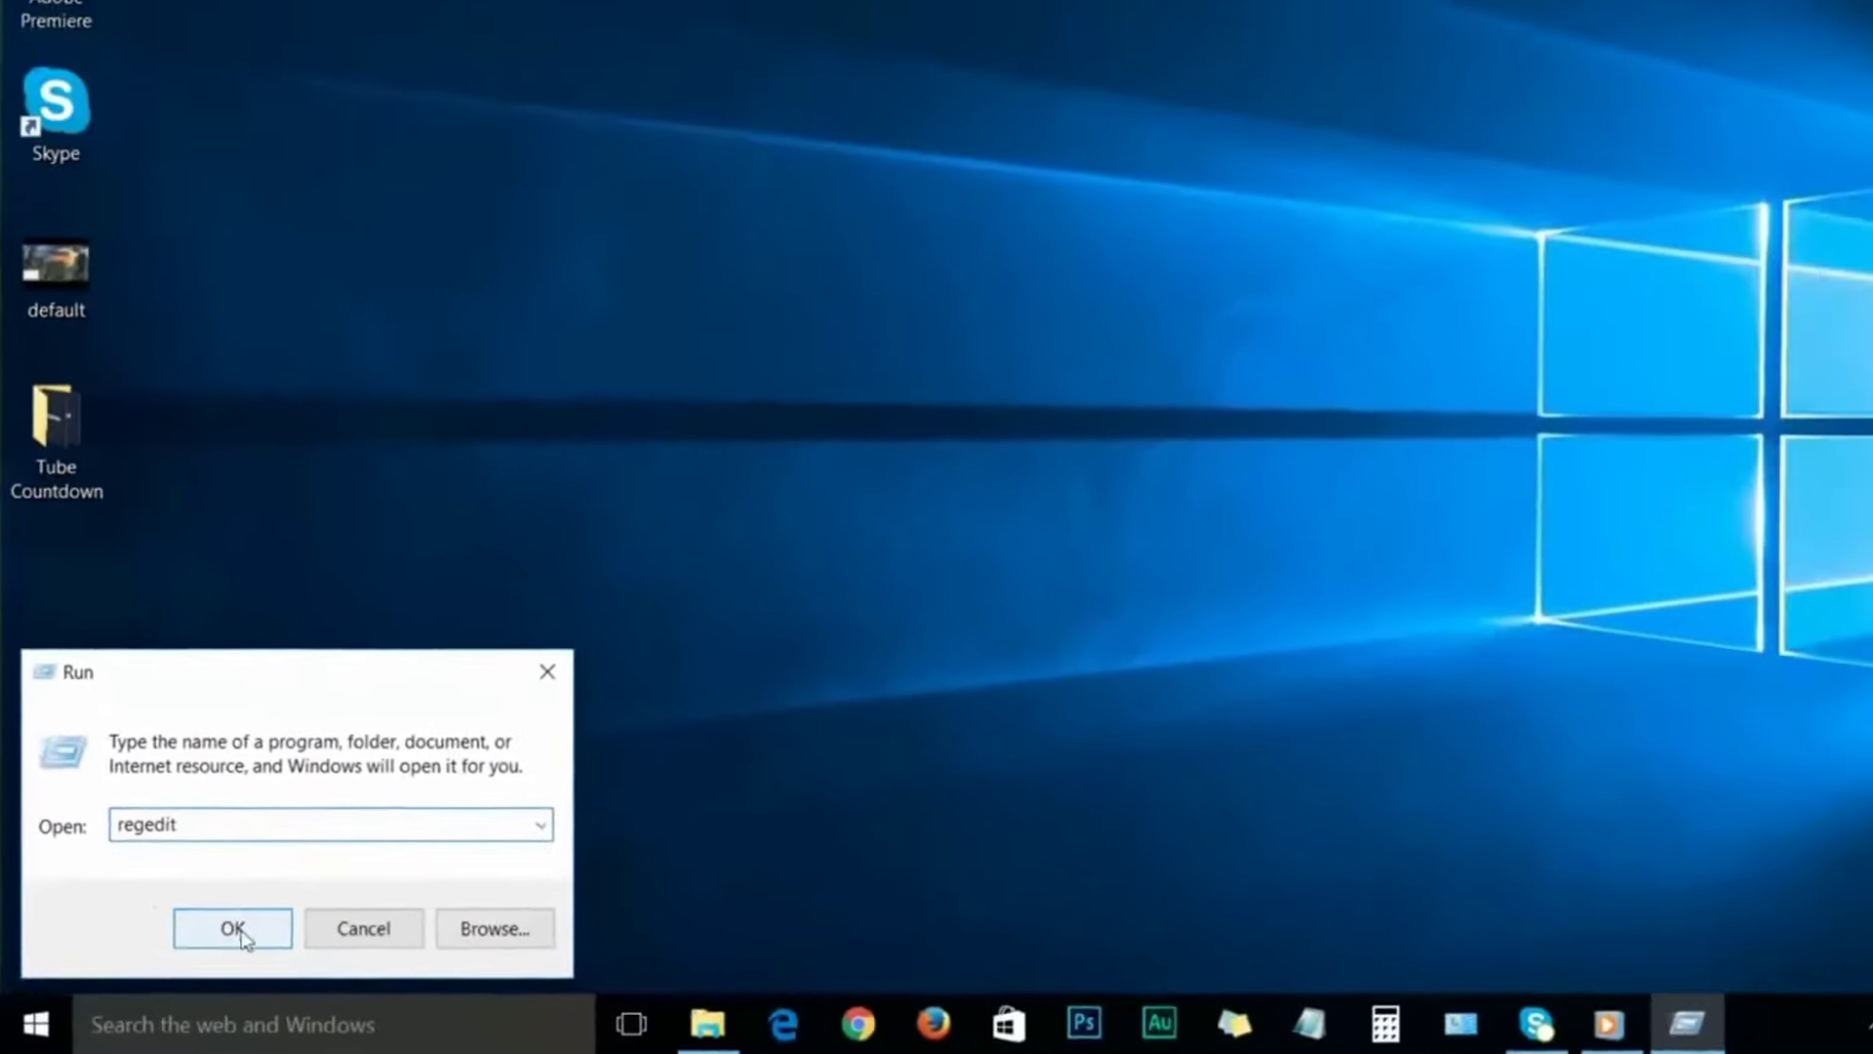
pyautogui.click(261, 887)
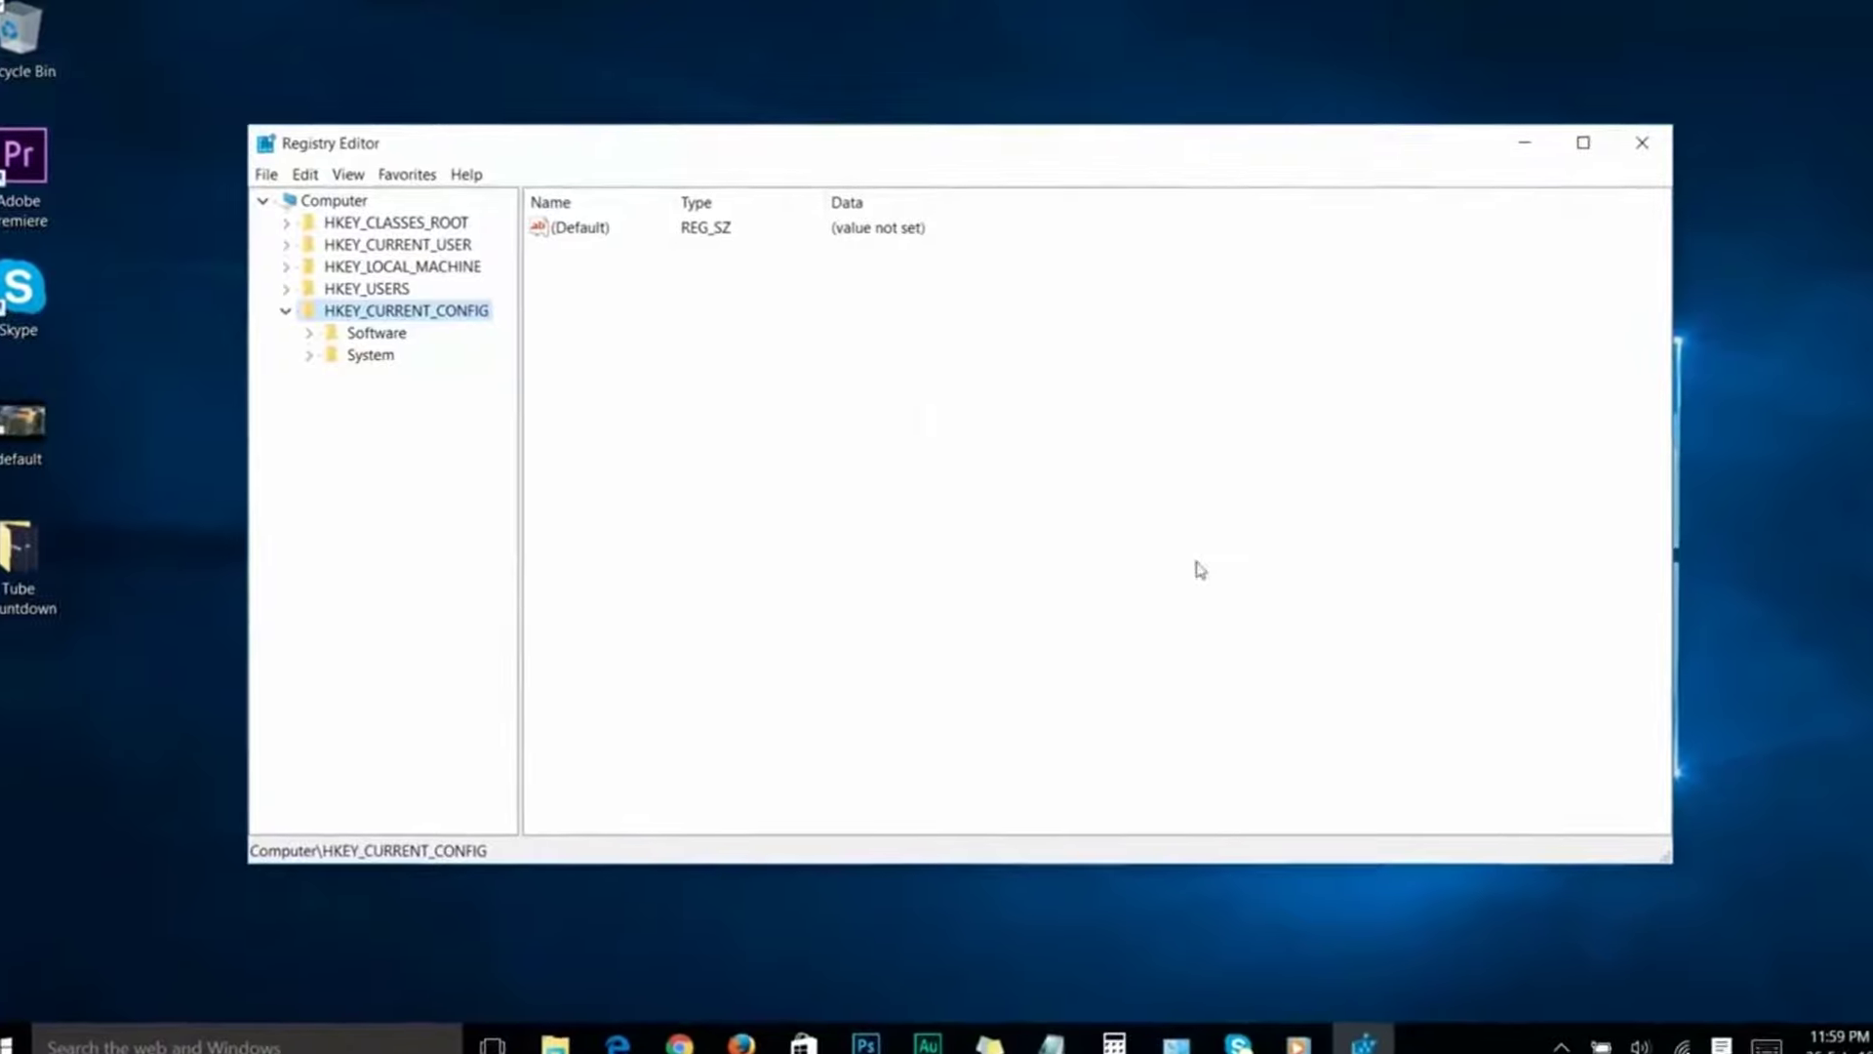
# Step: Open the registry key HKEY_CURRENT_USER\Control Panel\Mouse
pyautogui.click(332, 241)
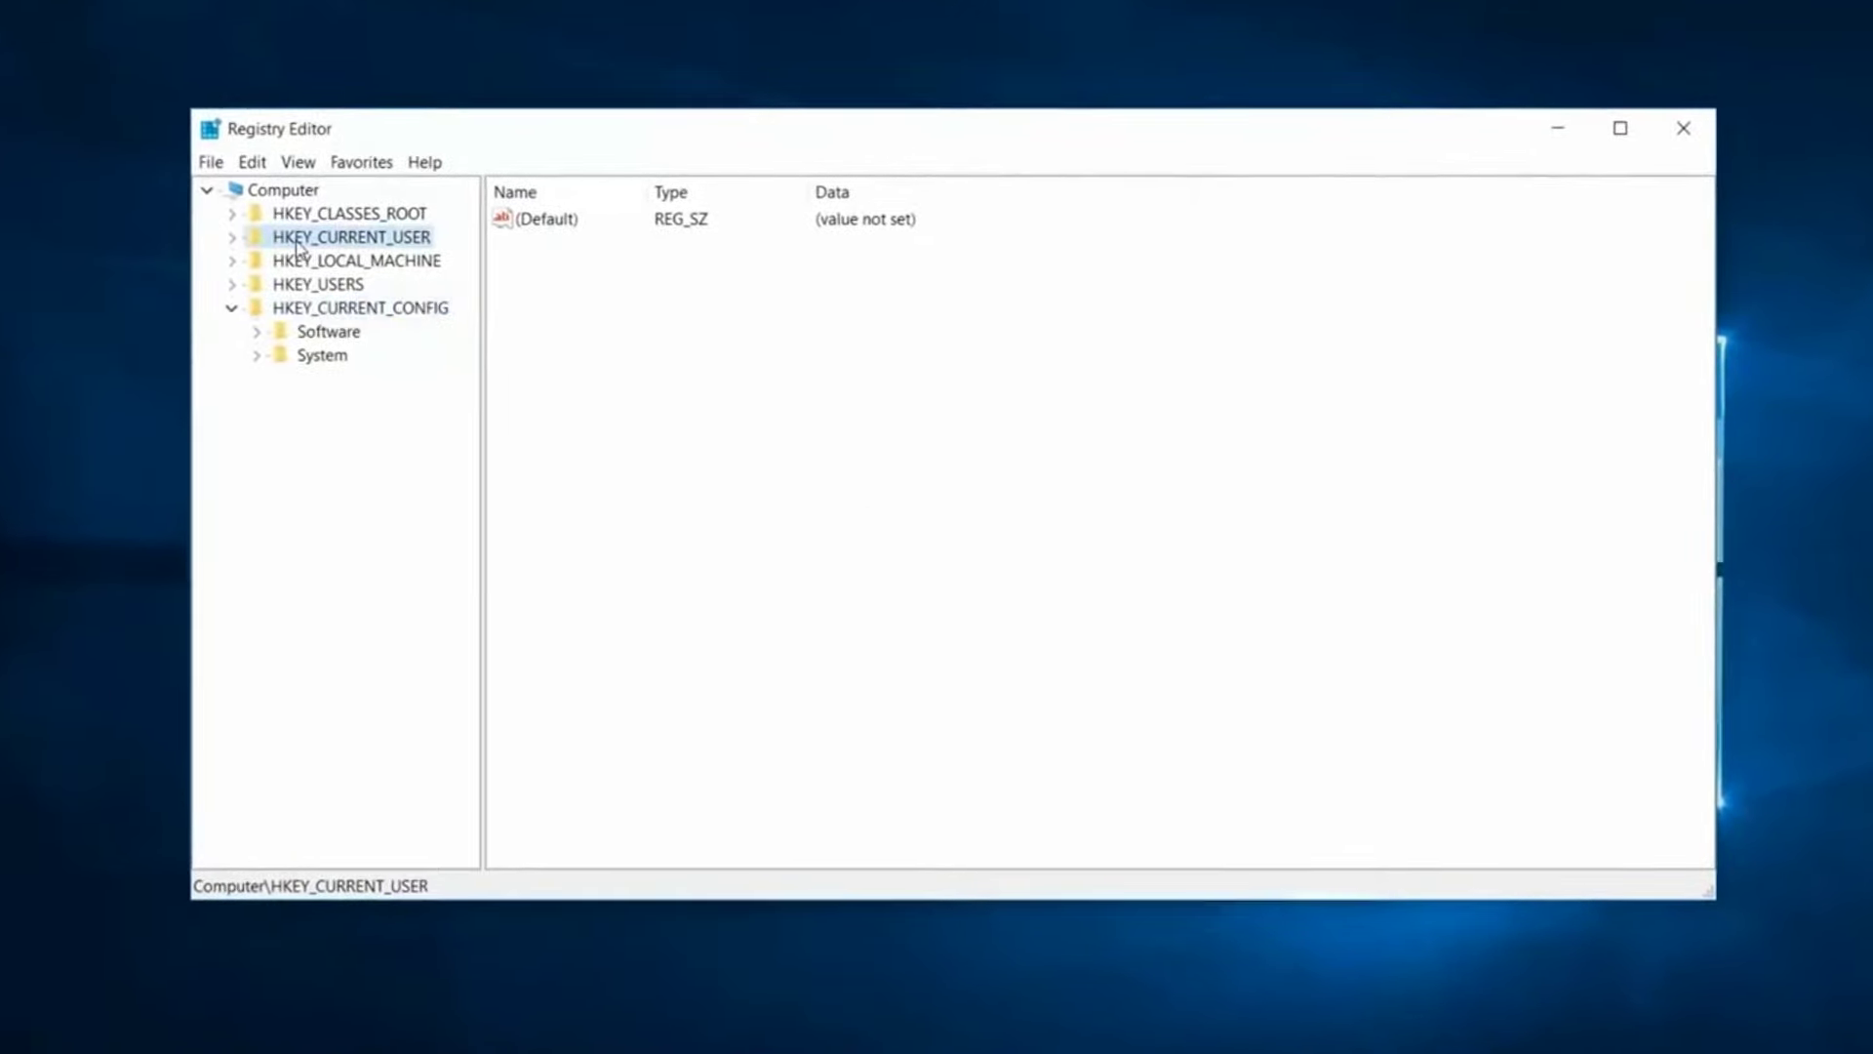
pyautogui.click(260, 241)
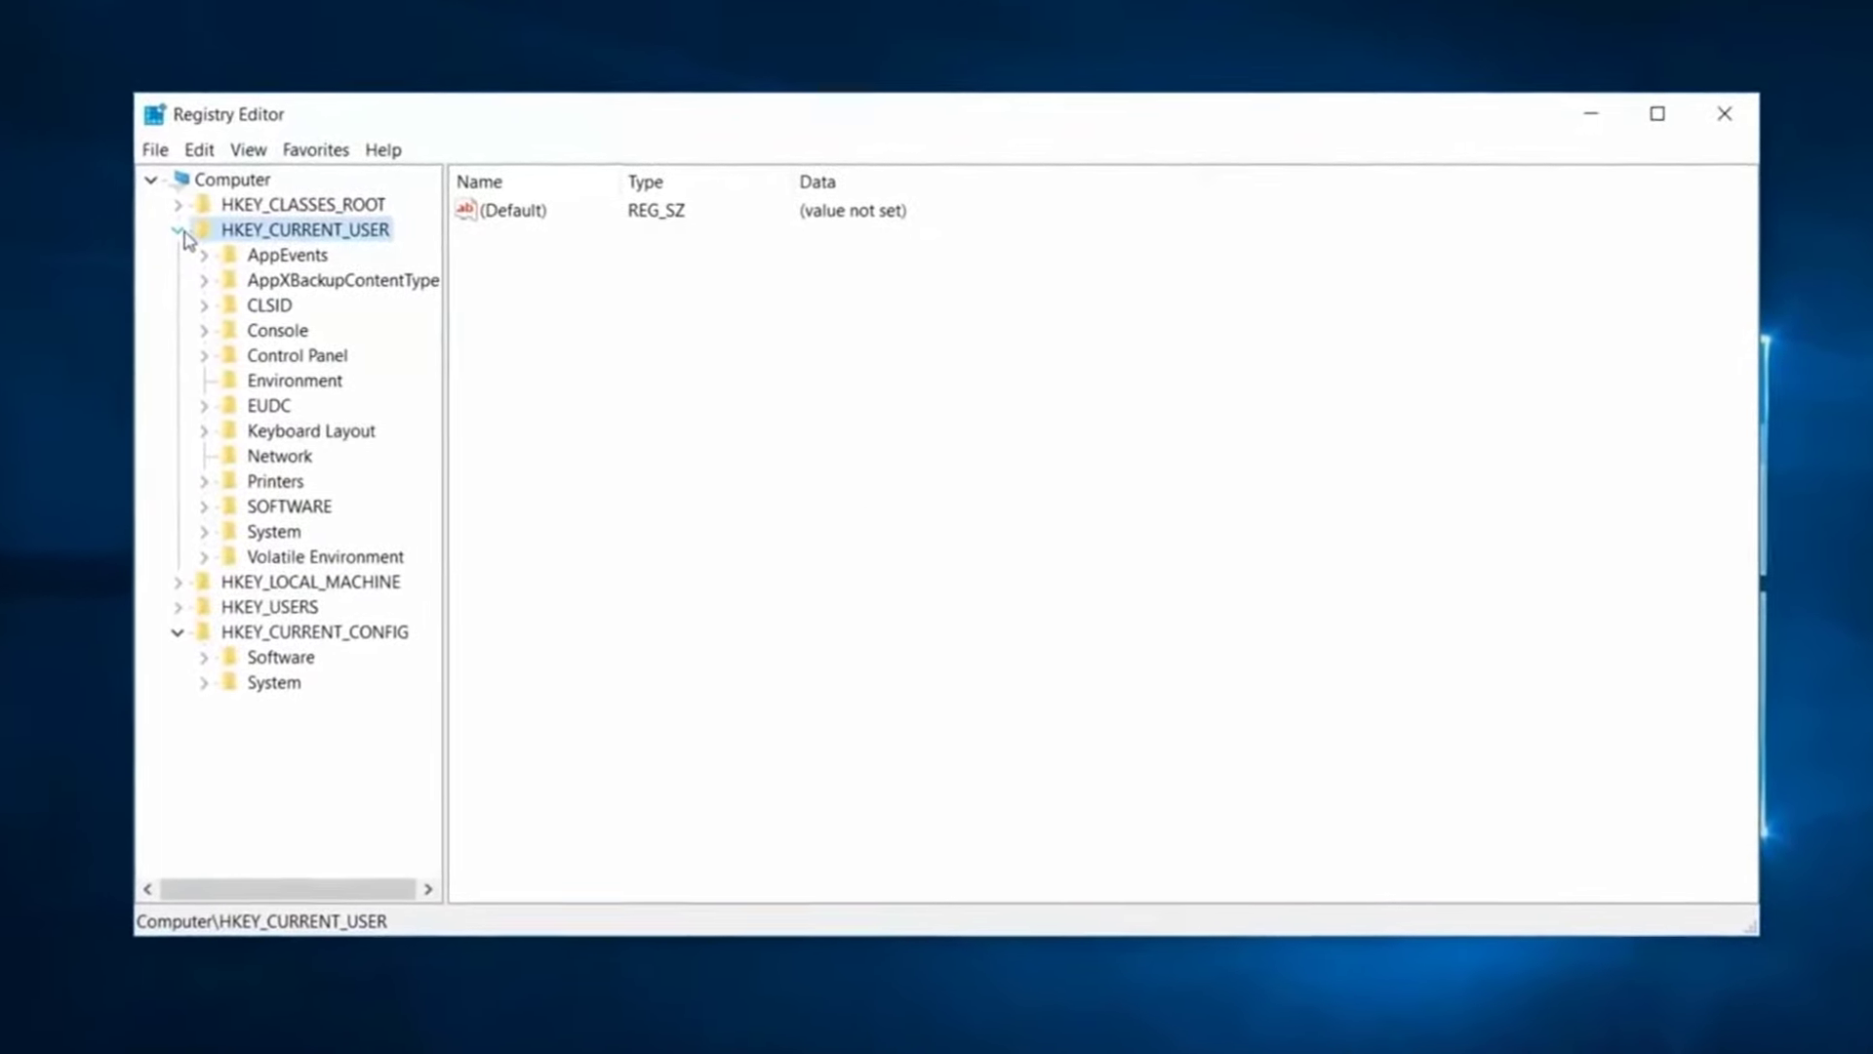
pyautogui.click(177, 355)
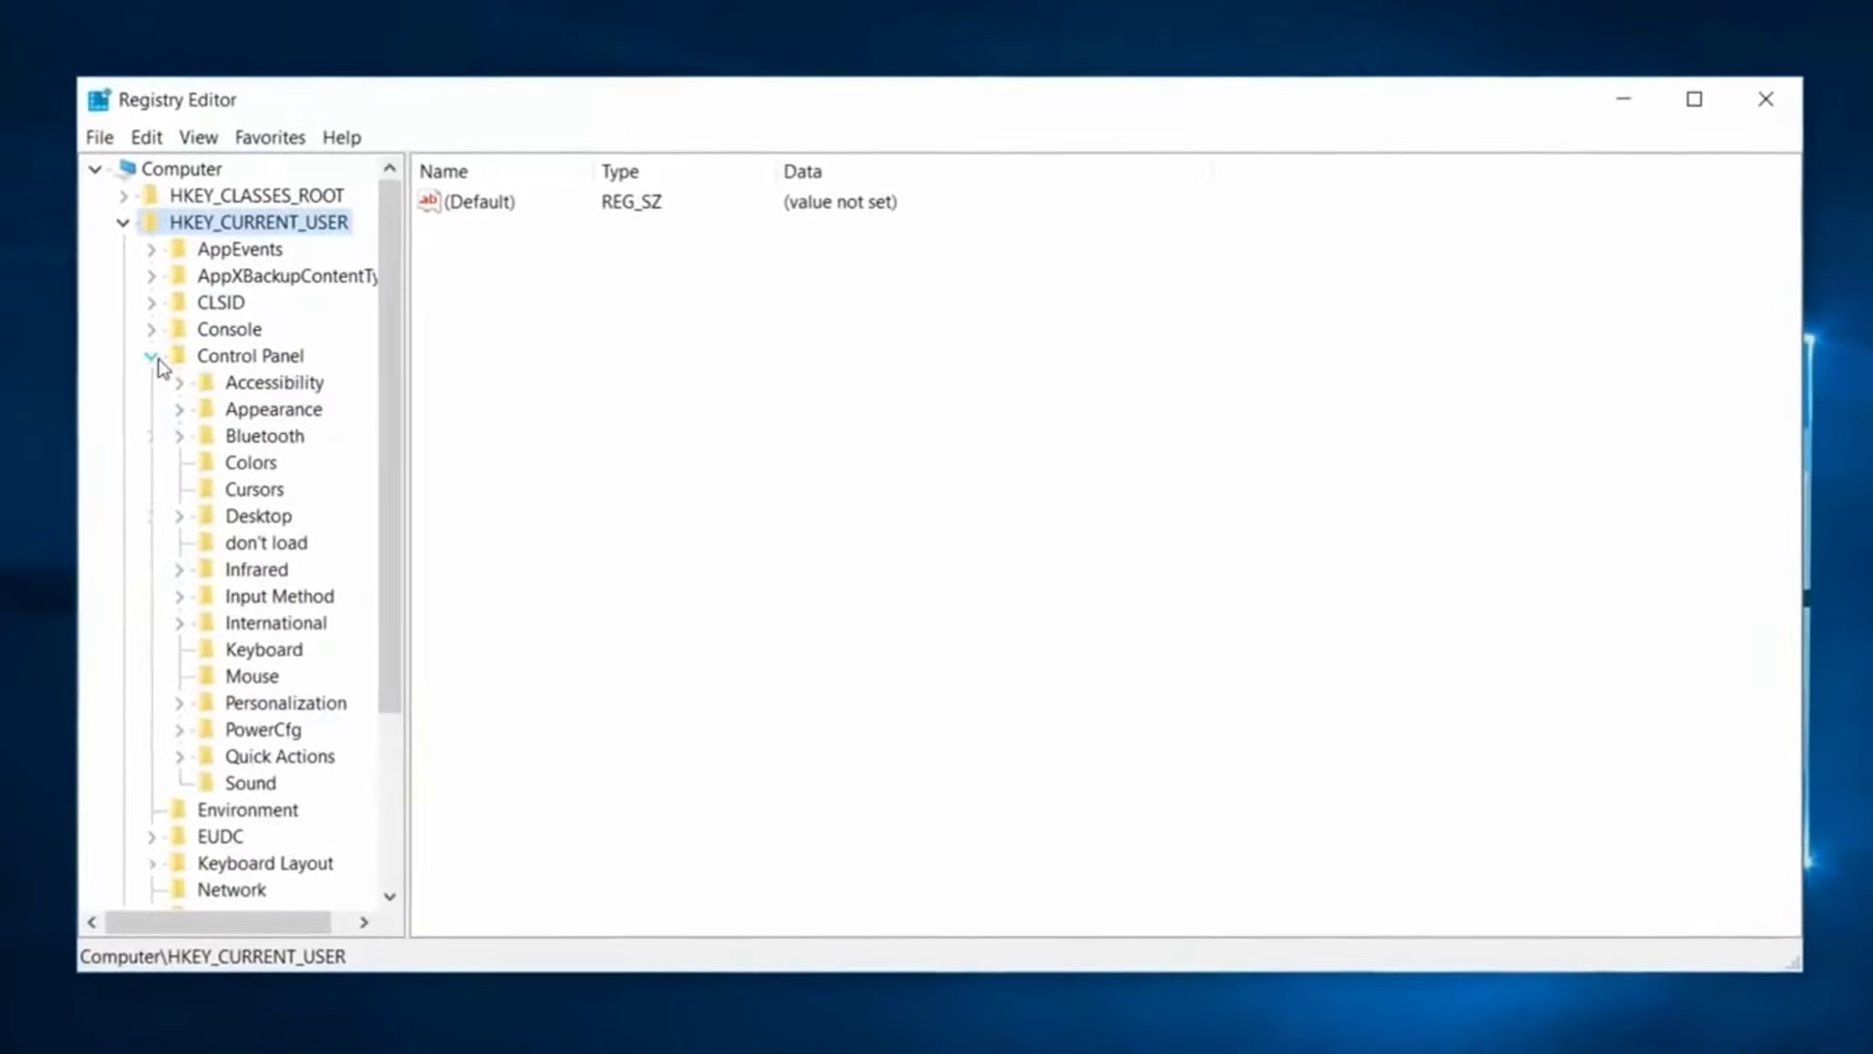
pyautogui.click(239, 681)
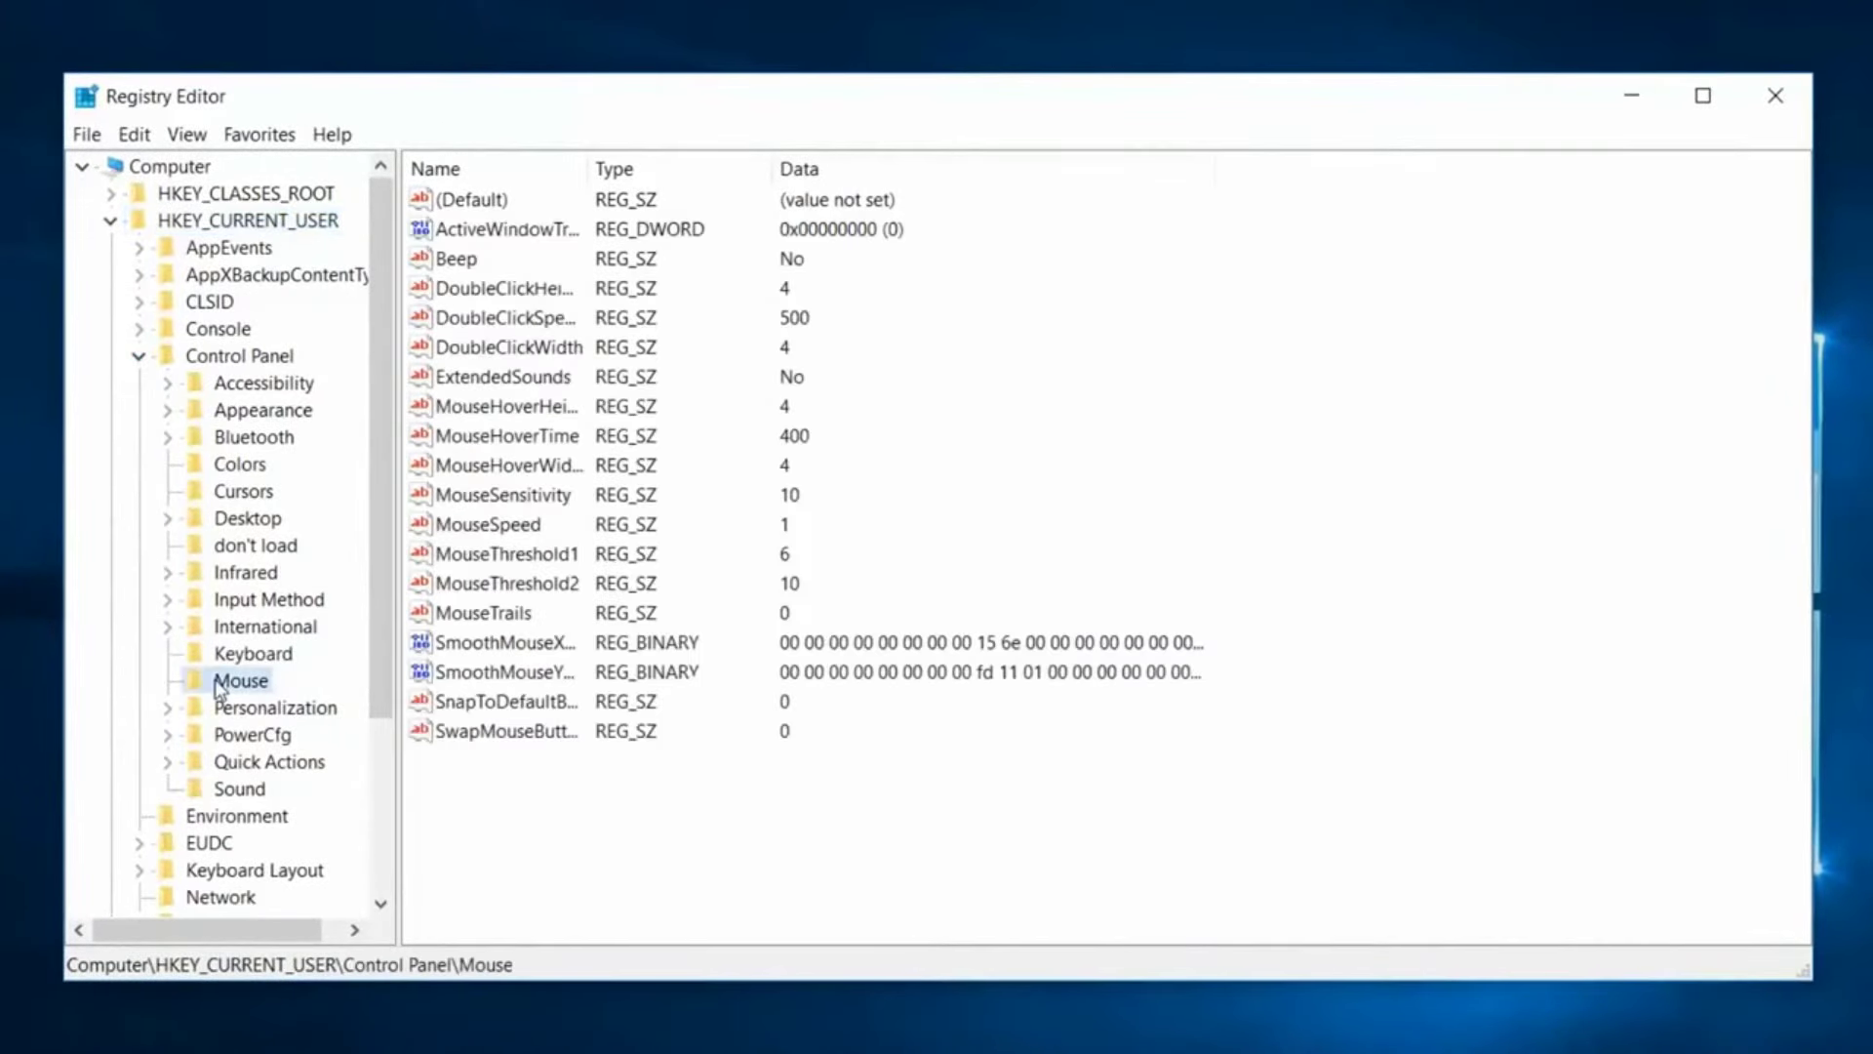
# Step: Set the MouseHoverTime value data of the Mouse key to 10
pyautogui.click(447, 445)
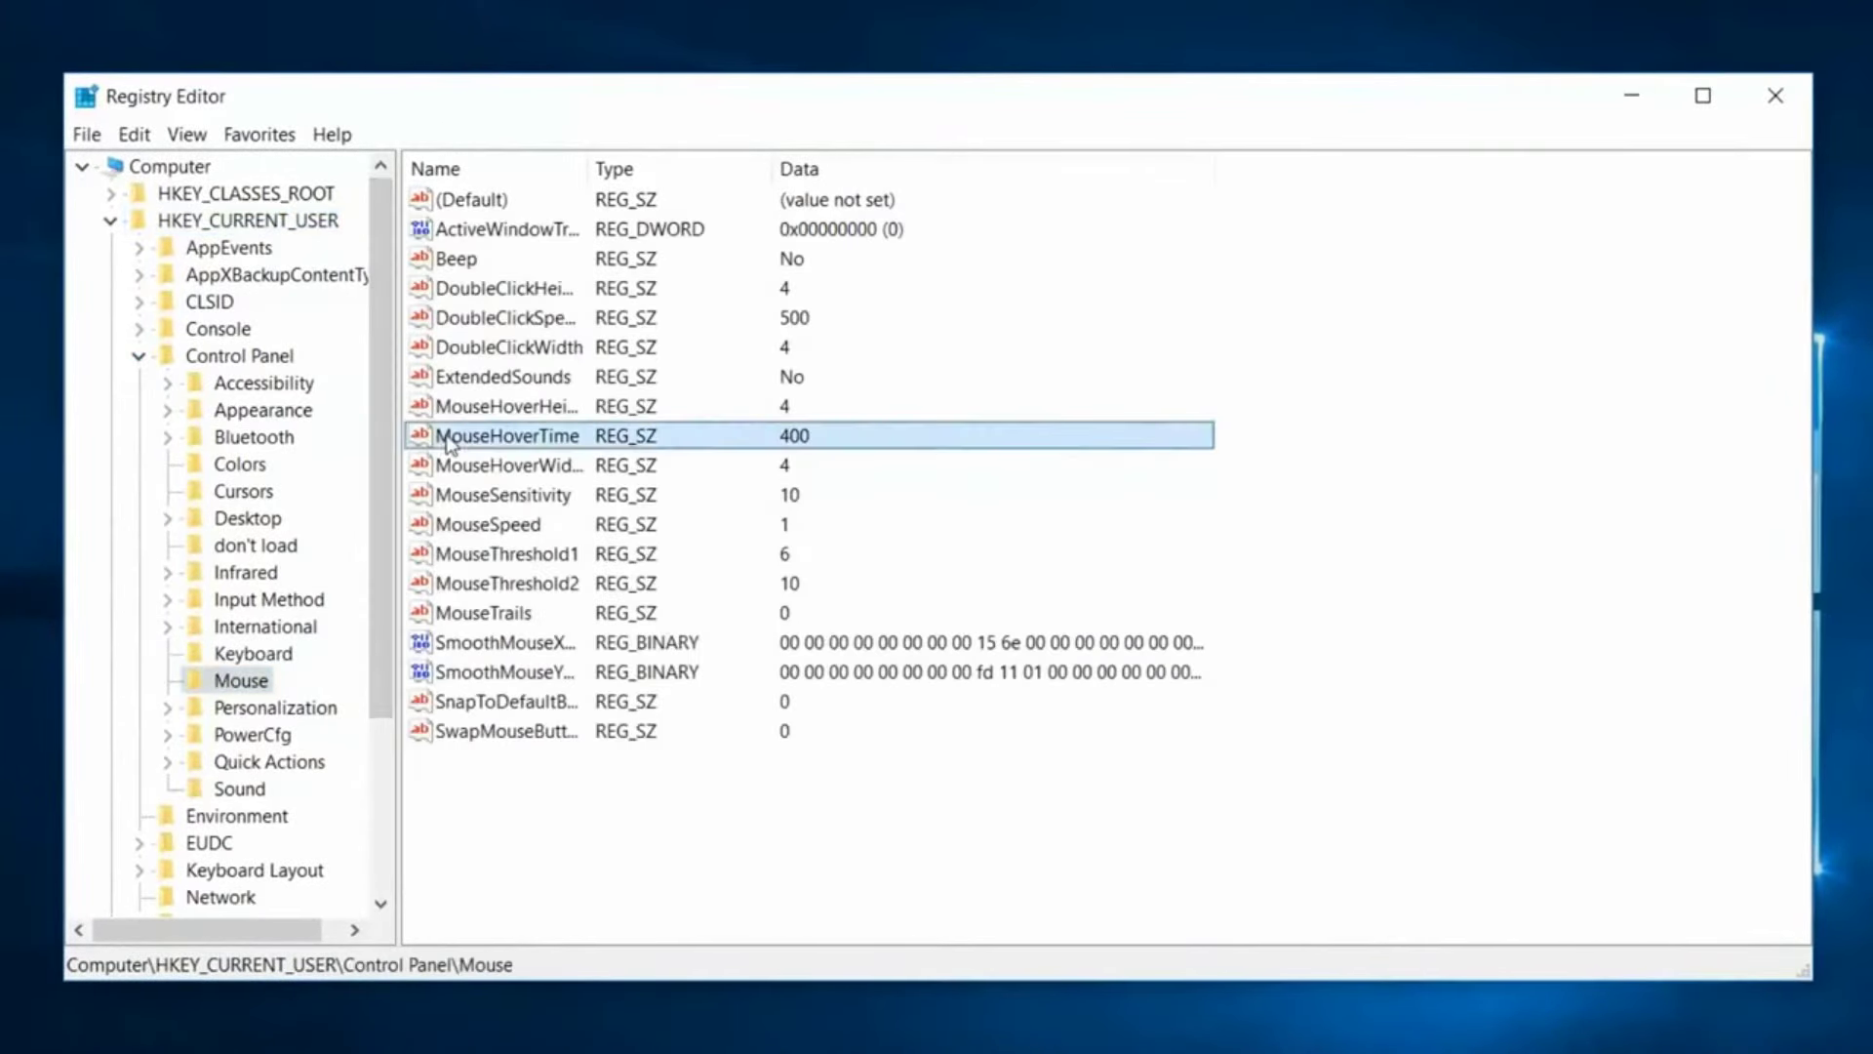
pyautogui.doubleClick(514, 445)
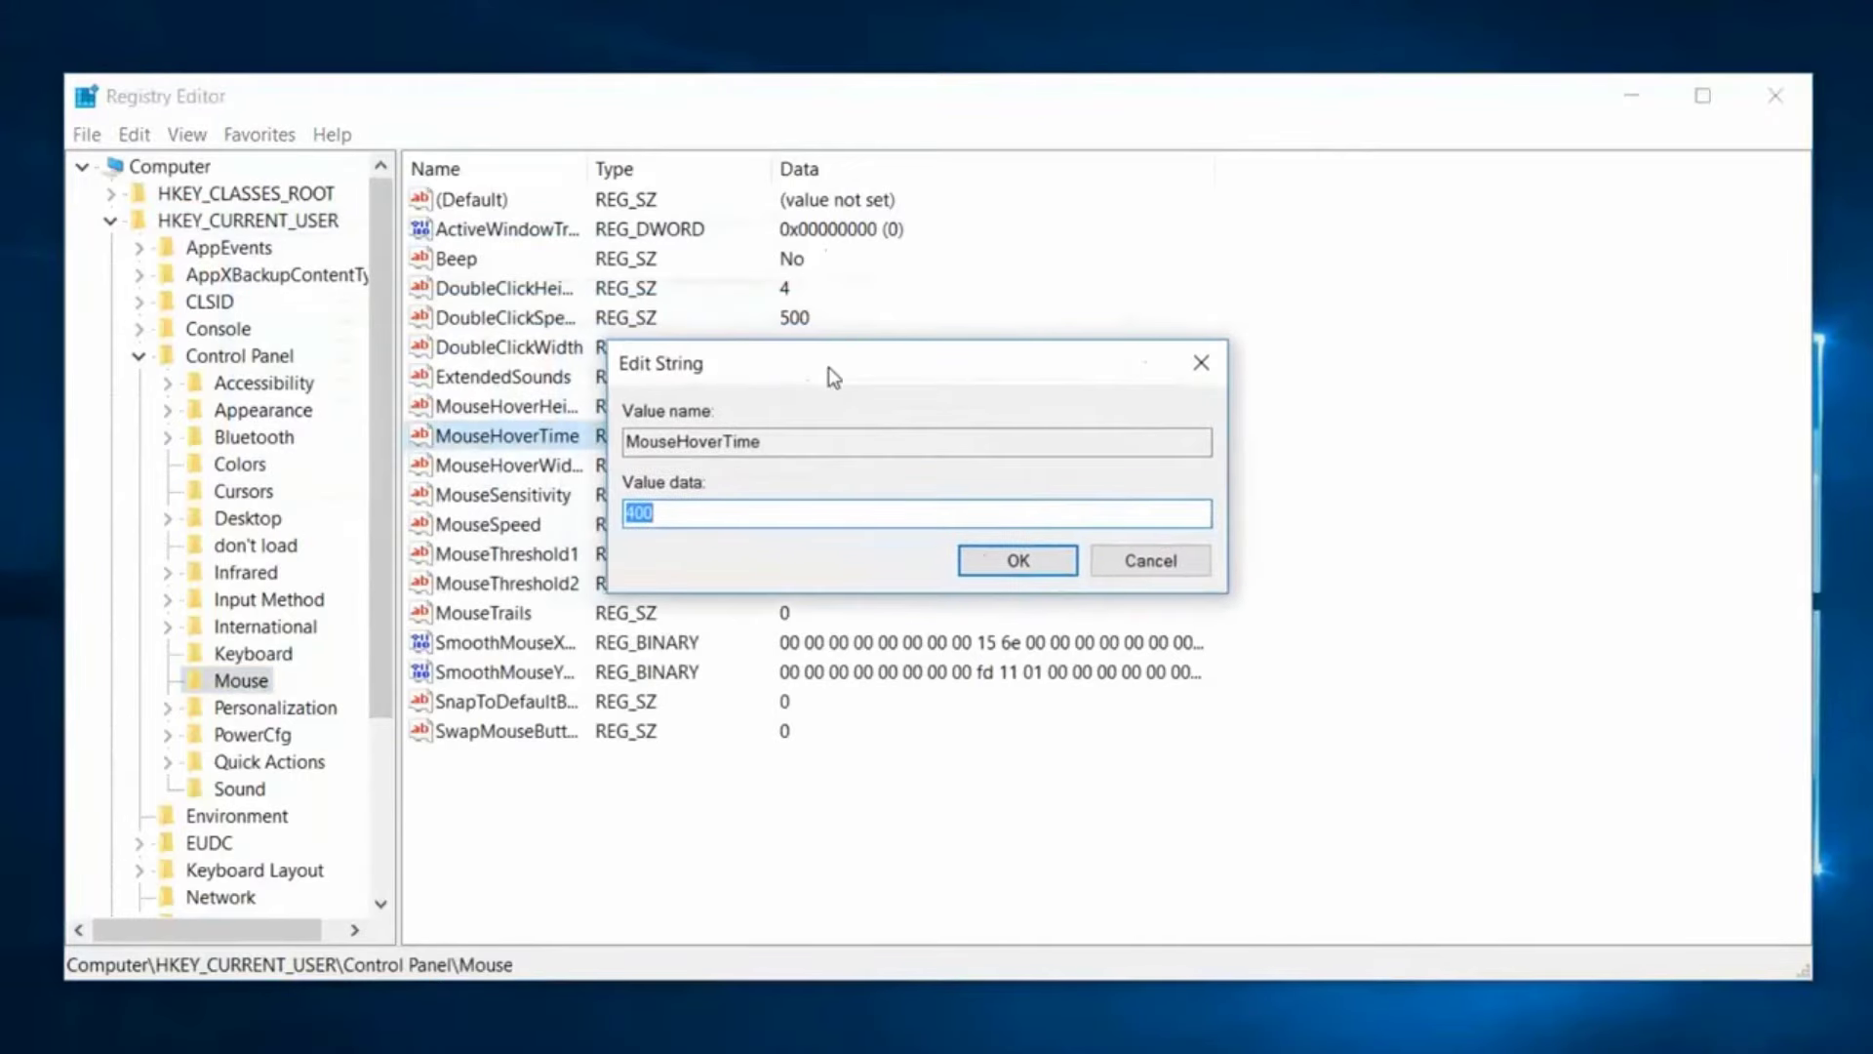
pyautogui.moveTo(656, 513); pyautogui.dragTo(583, 512)
pyautogui.write('10')
pyautogui.click(1016, 560)
# Step: Set the MenuShowDelay value data of the HKEY_CURRENT_USER\Control Panel\Desktop key to 10 and close the Registry Editor
pyautogui.click(237, 519)
pyautogui.doubleClick(237, 519)
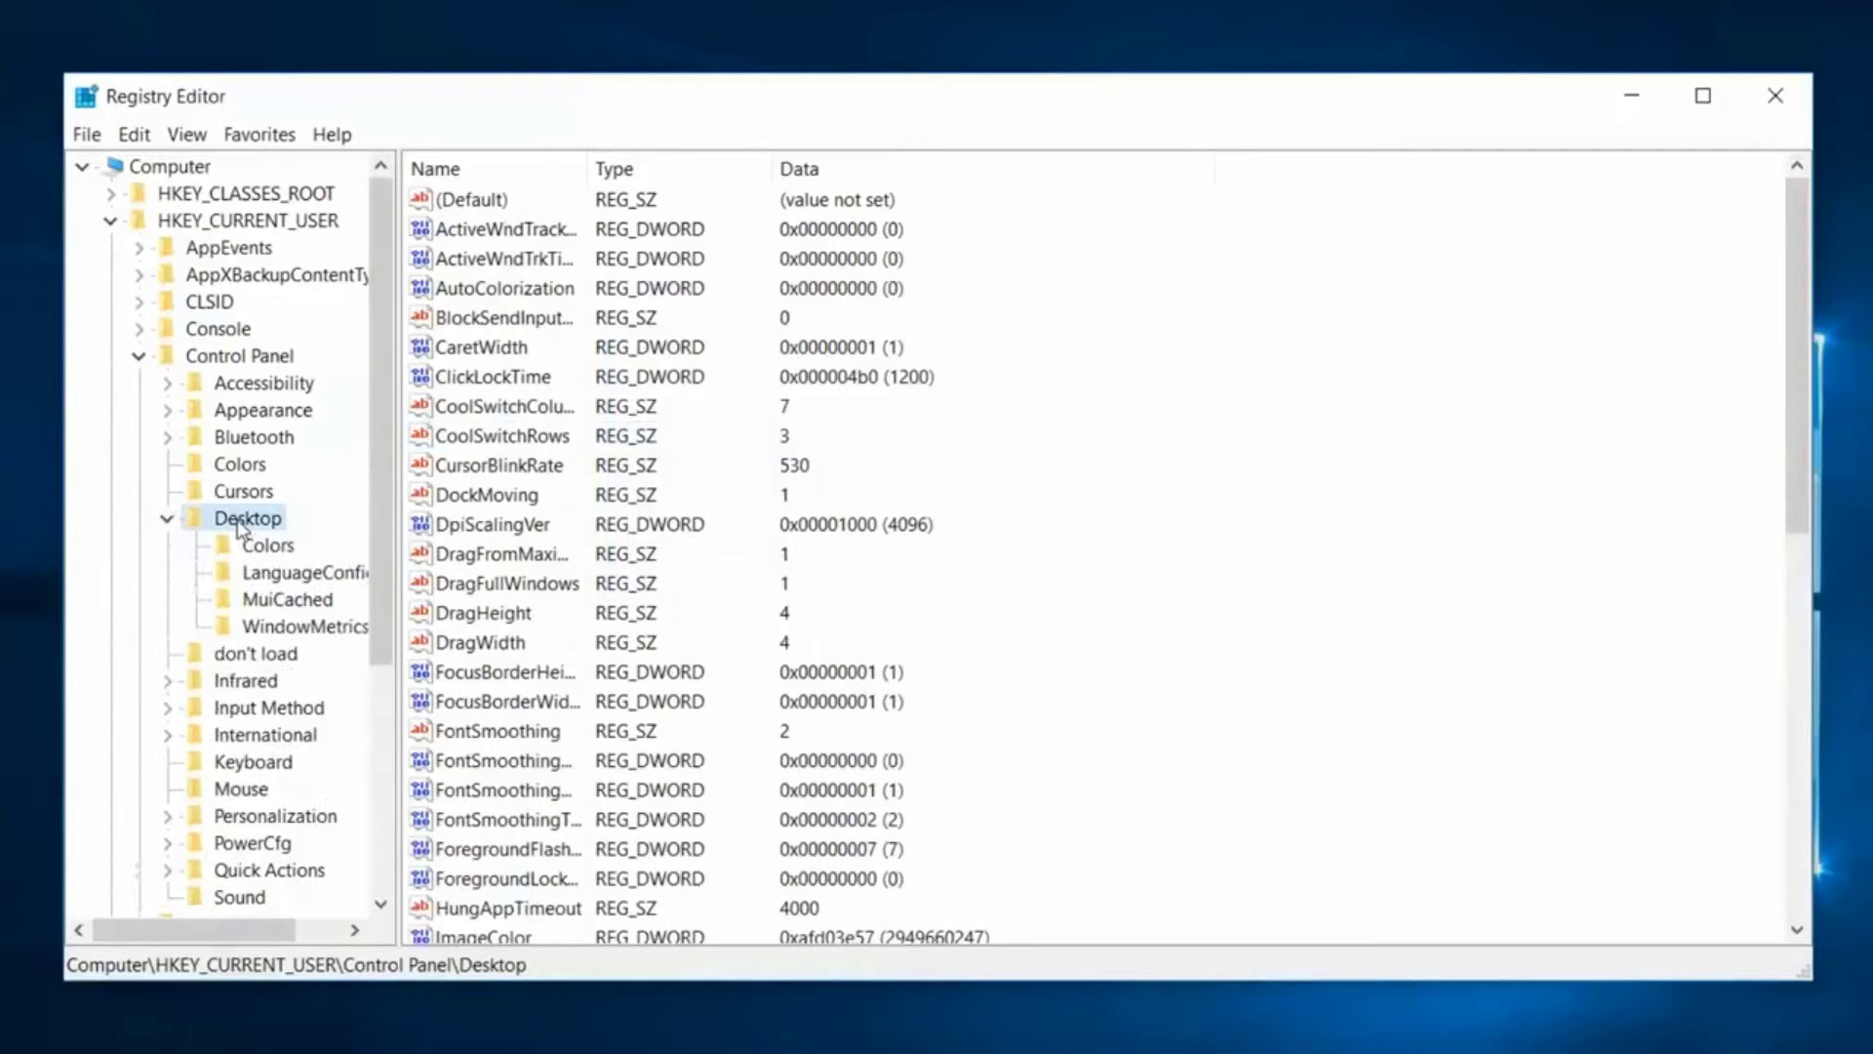
pyautogui.scroll(-3, 1787, 400)
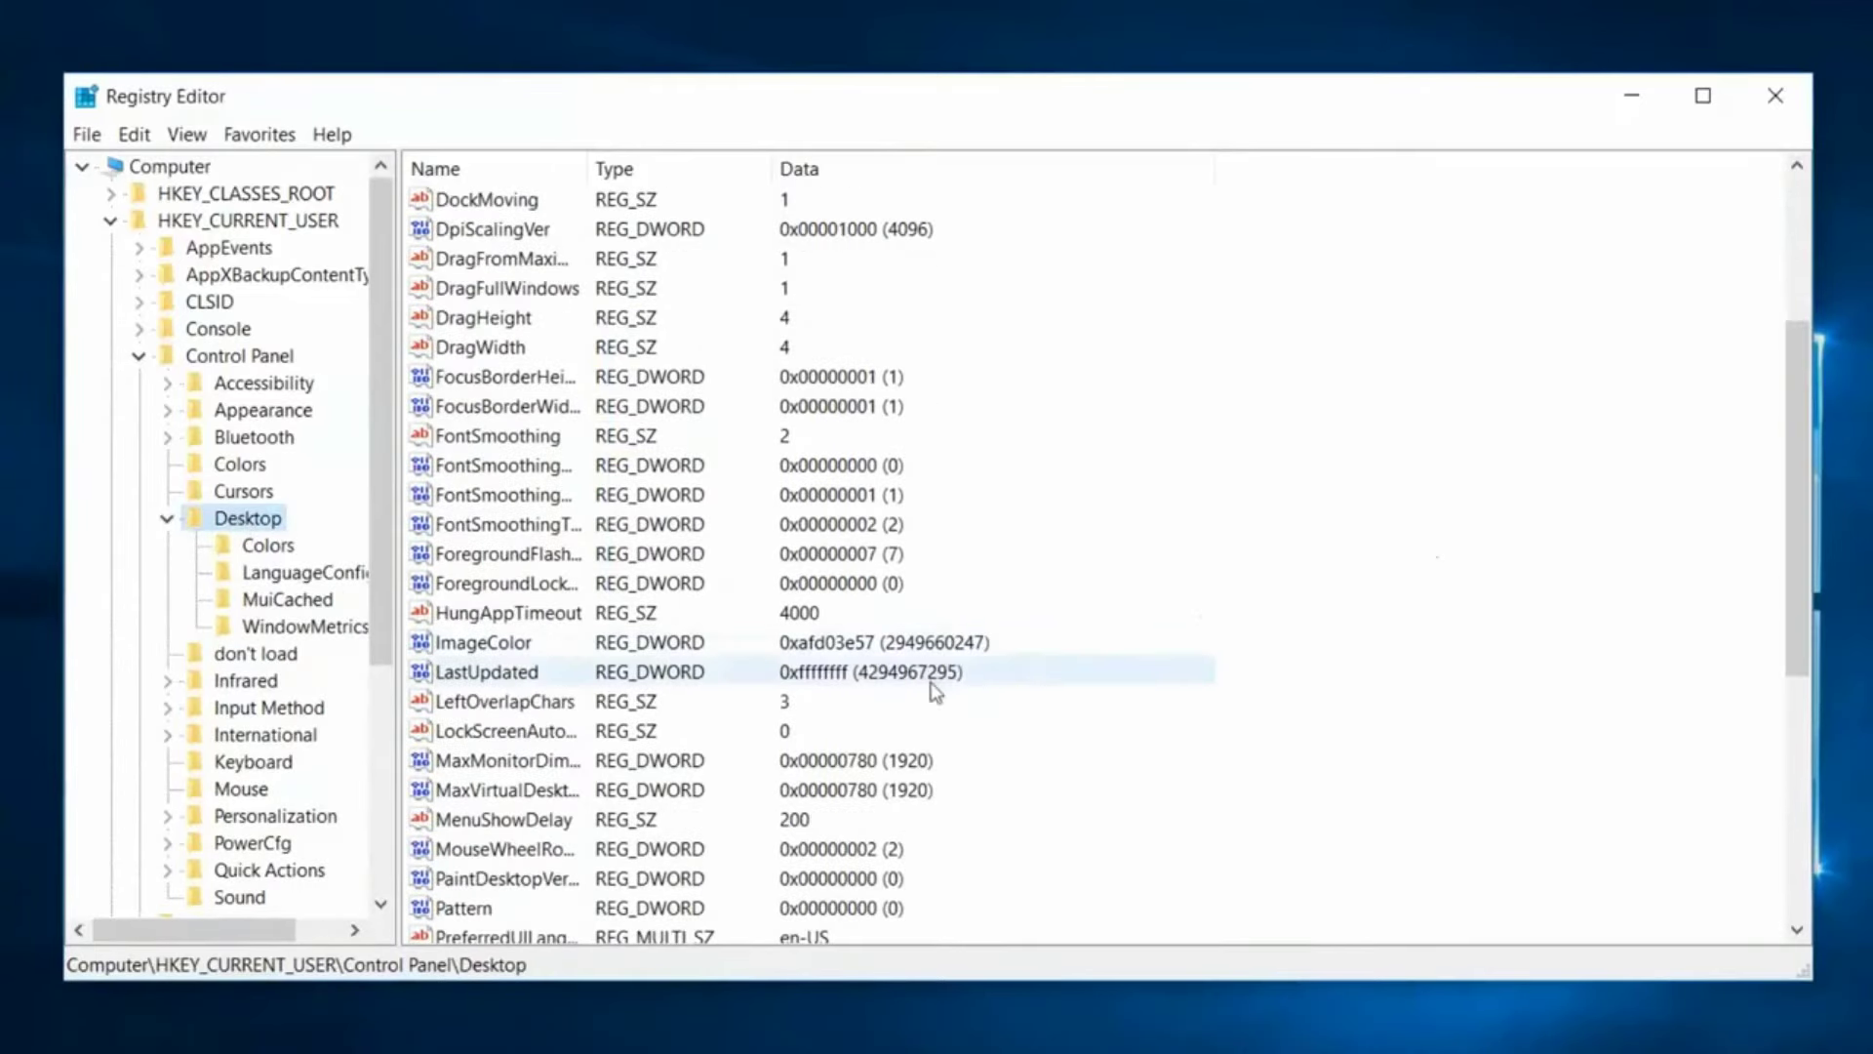
pyautogui.click(498, 822)
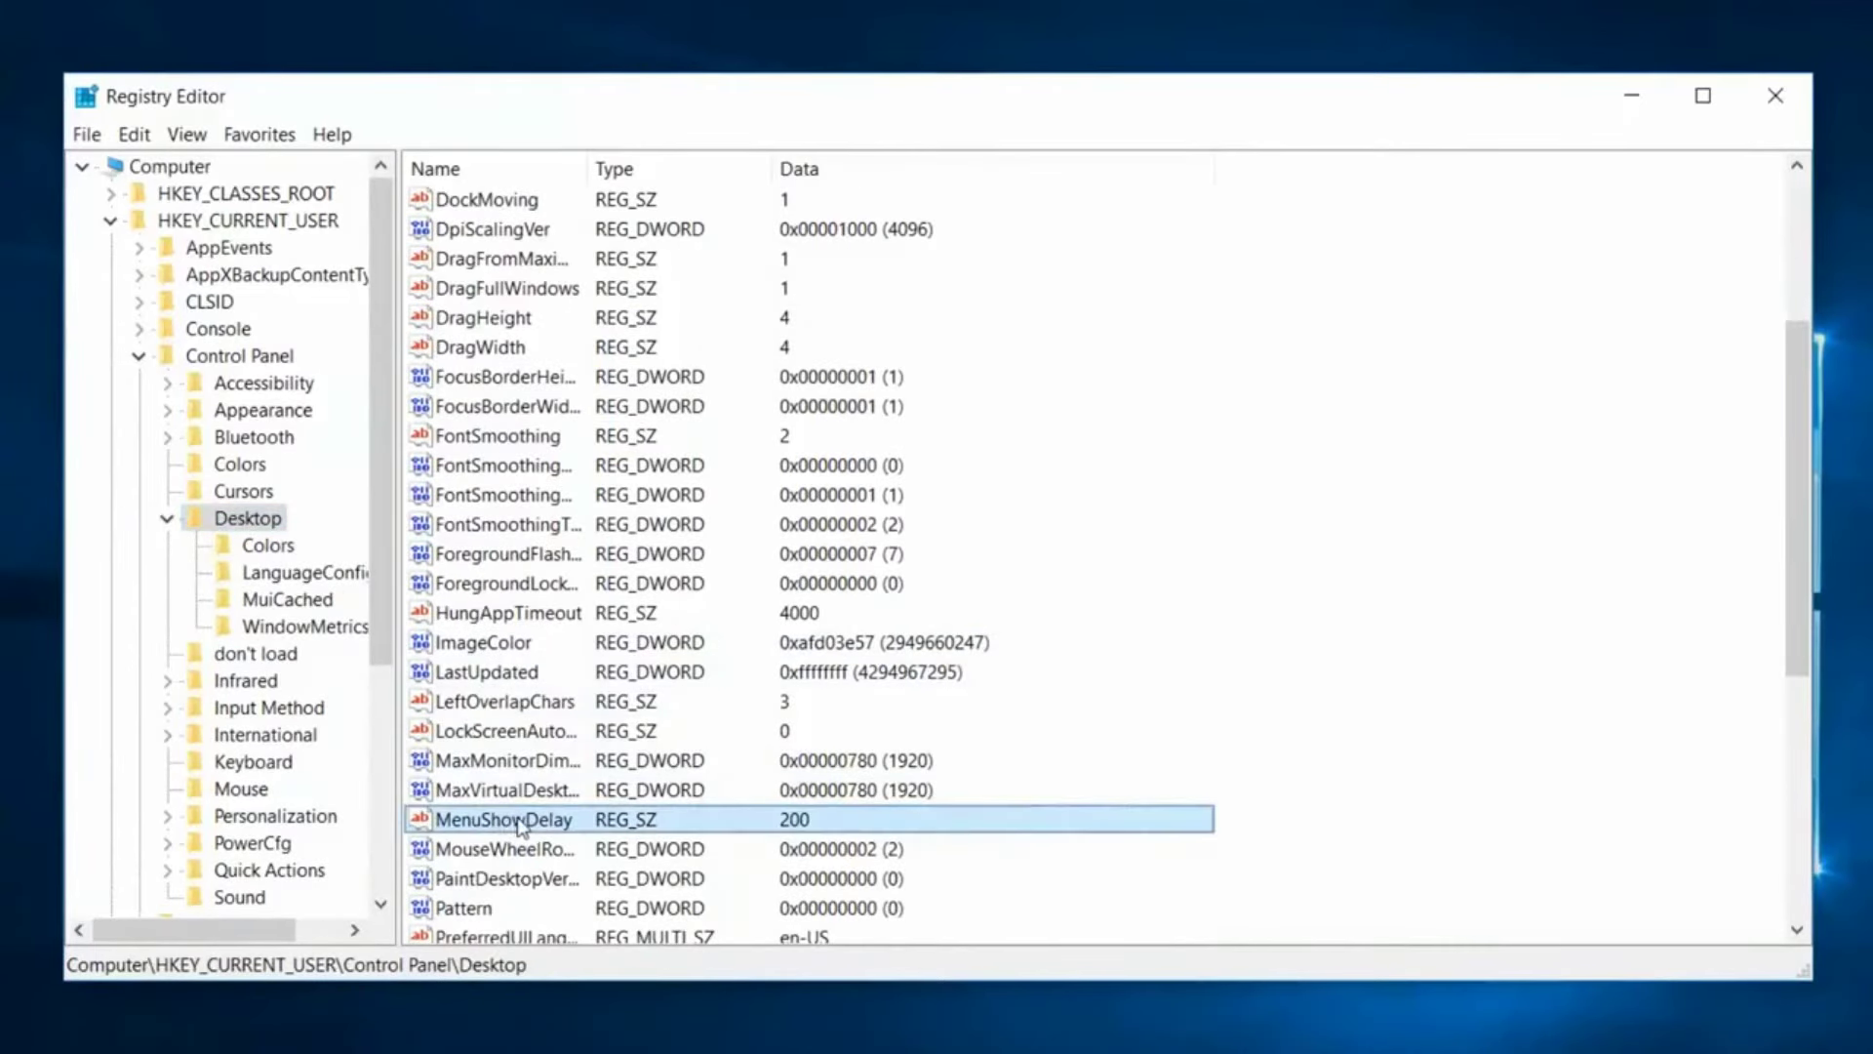
pyautogui.doubleClick(518, 822)
pyautogui.write('10')
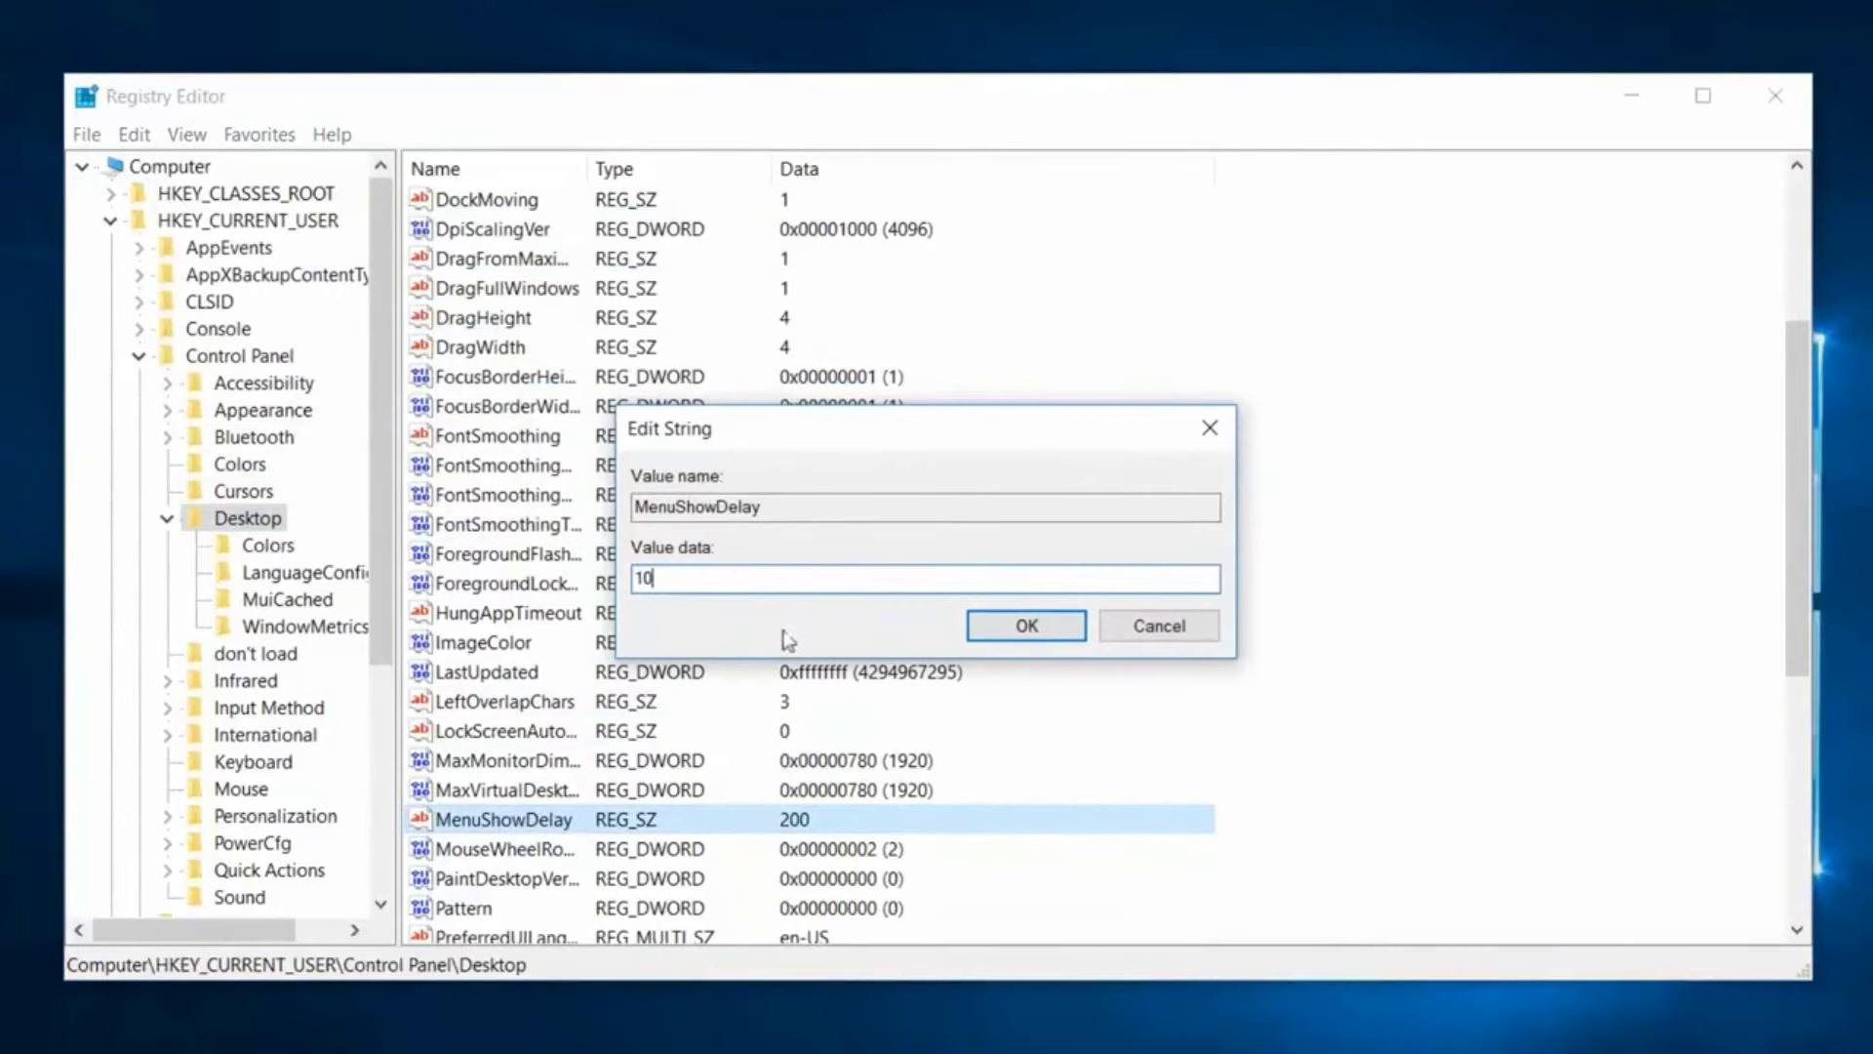
pyautogui.click(1015, 626)
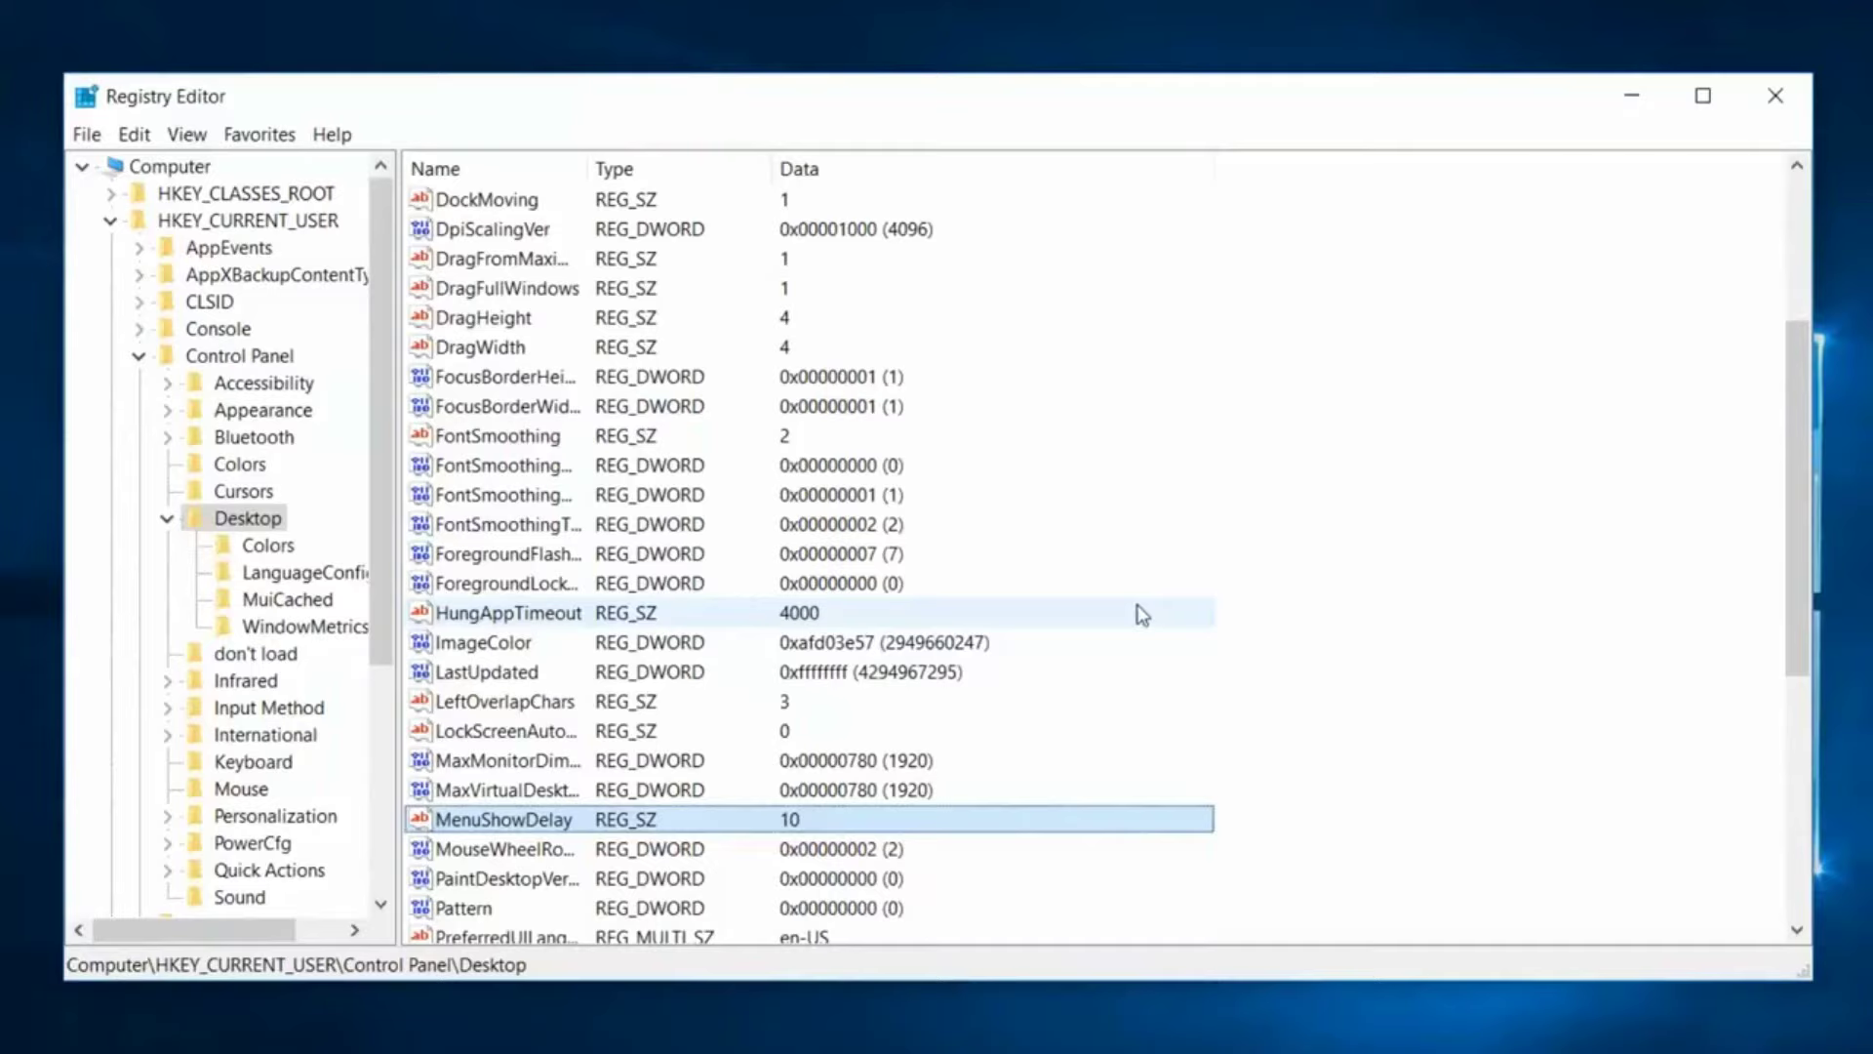
pyautogui.click(1775, 96)
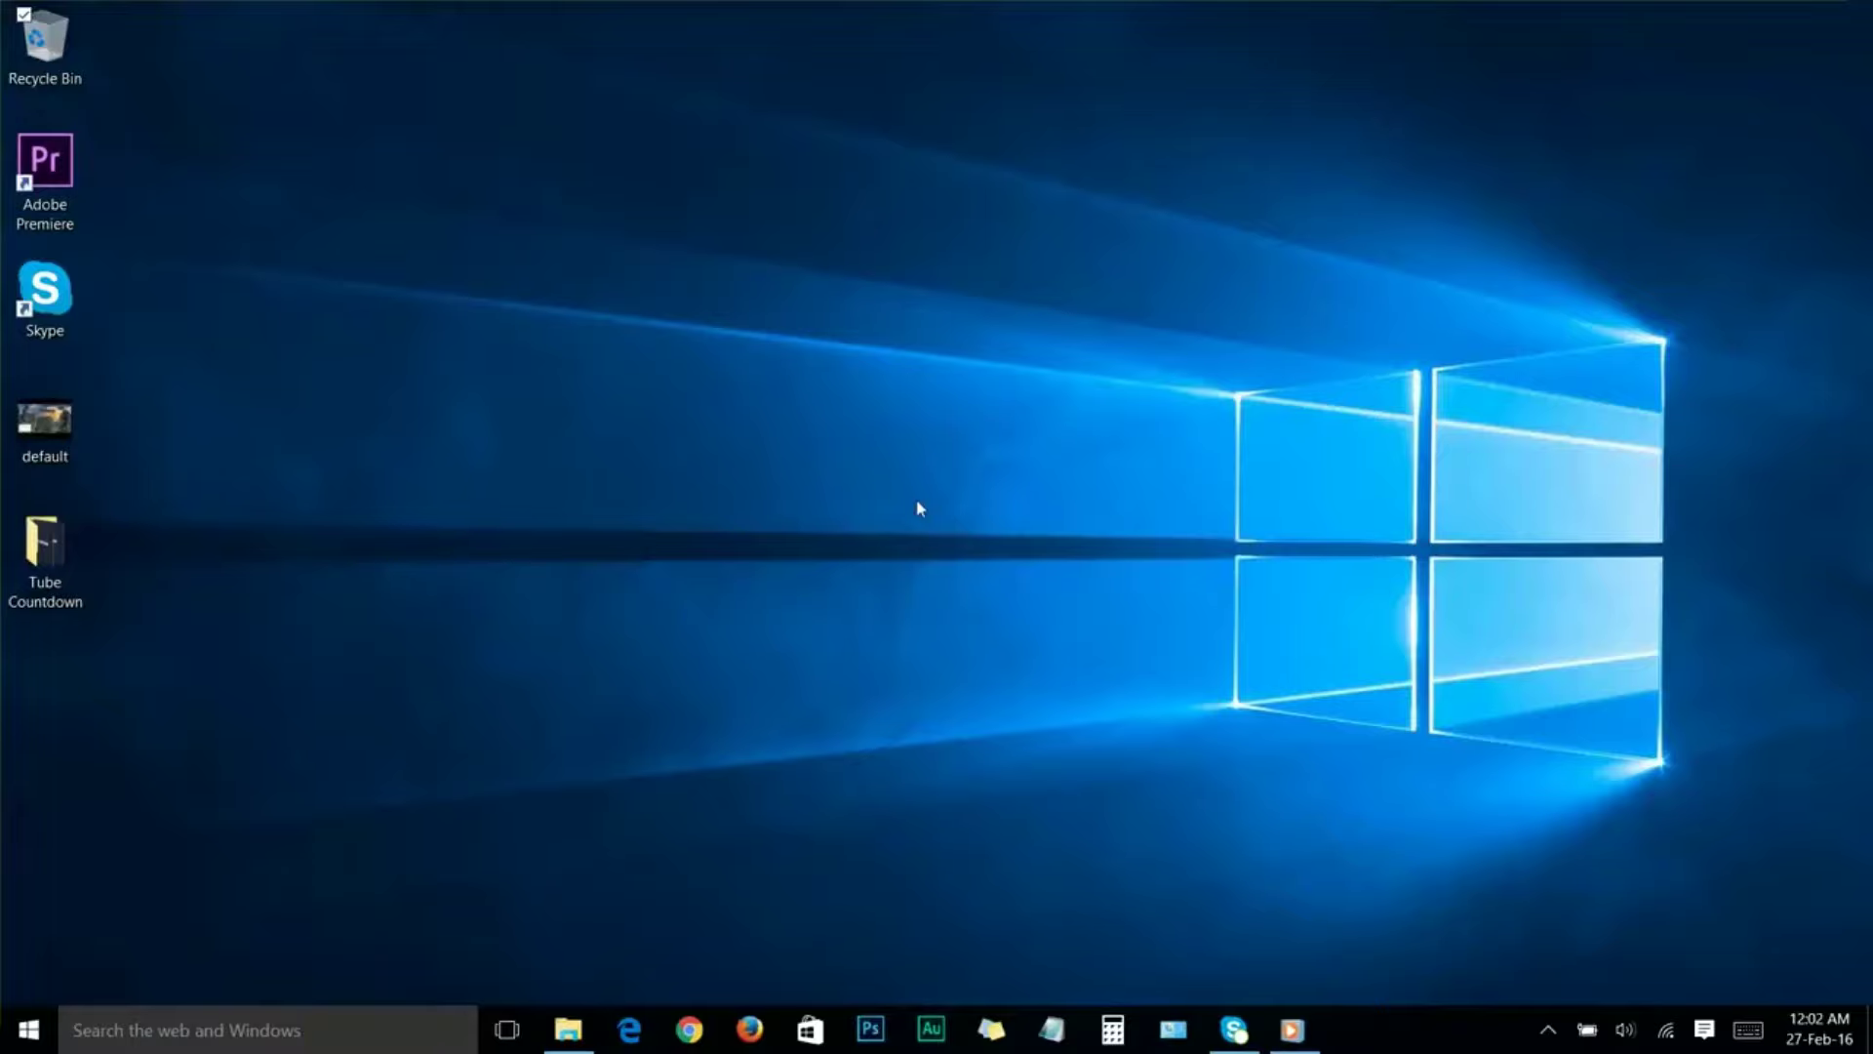
# Step: Search Windows for system, open the advanced system settings from the System window, and minimize that window
pyautogui.click(27, 1029)
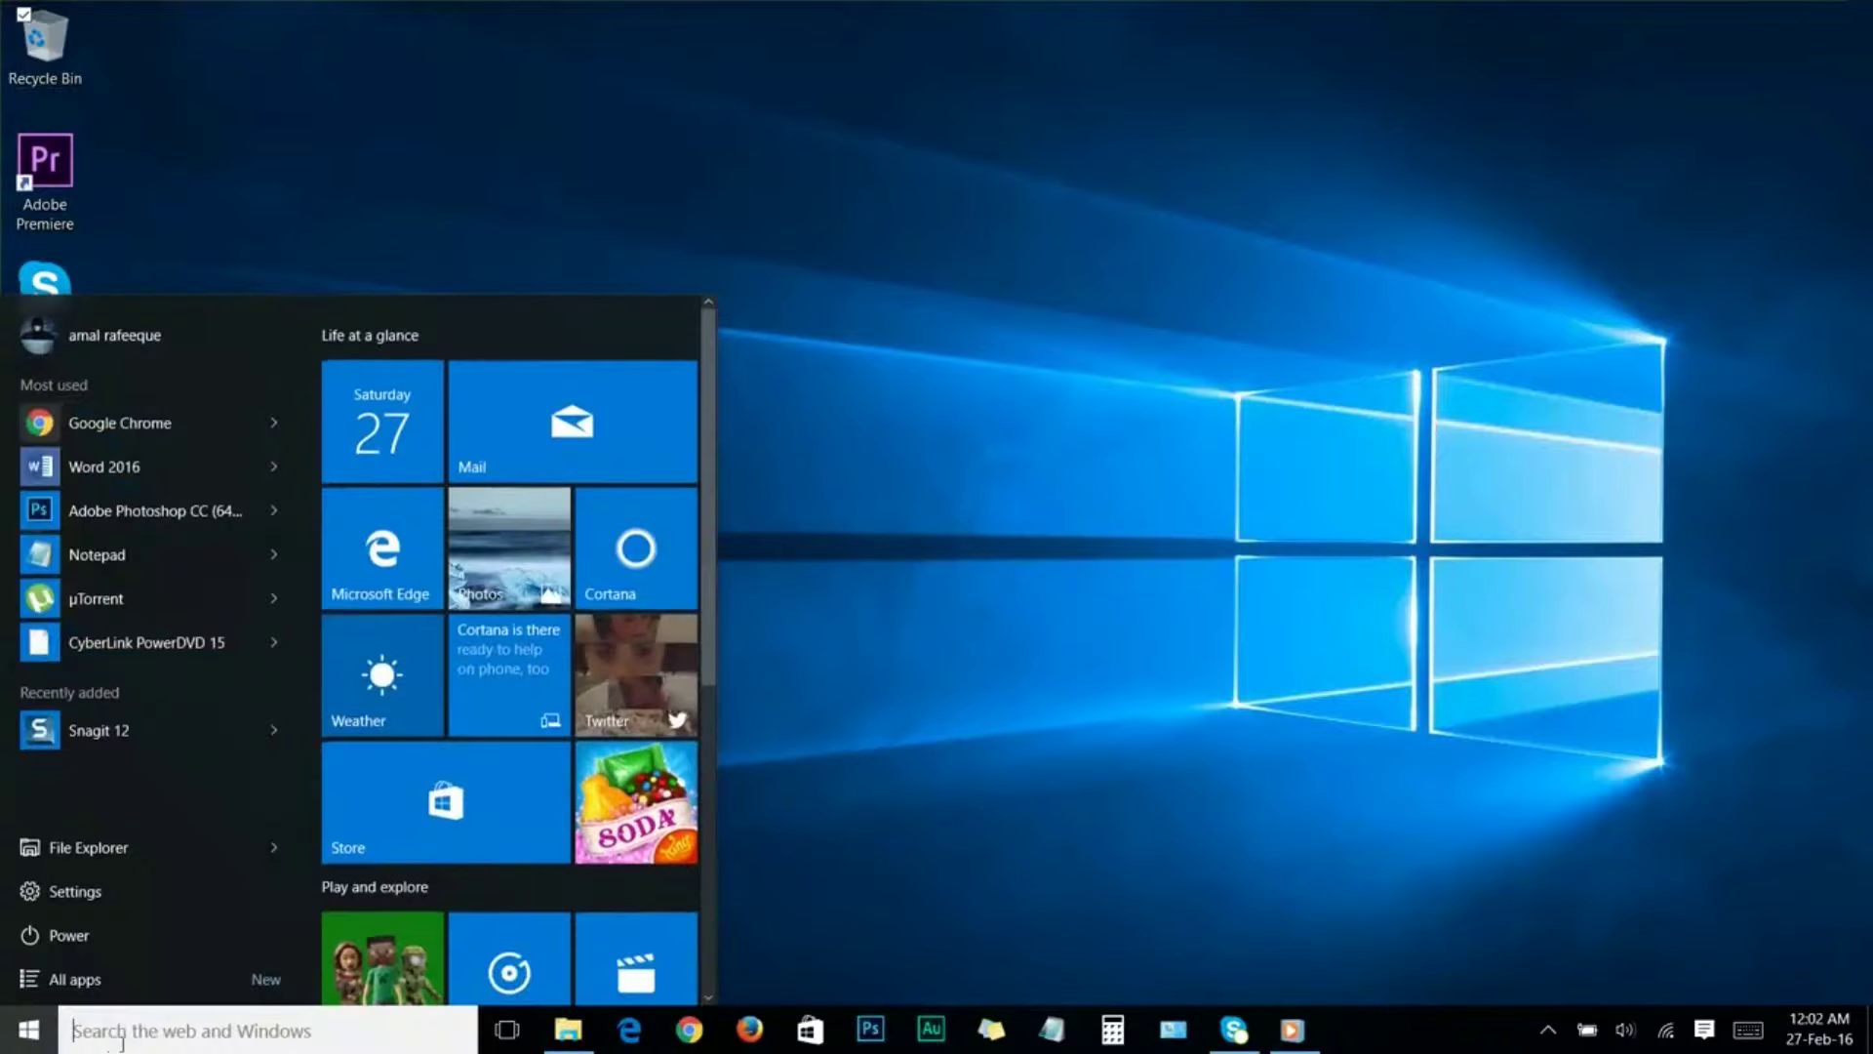
pyautogui.write('system')
pyautogui.click(178, 380)
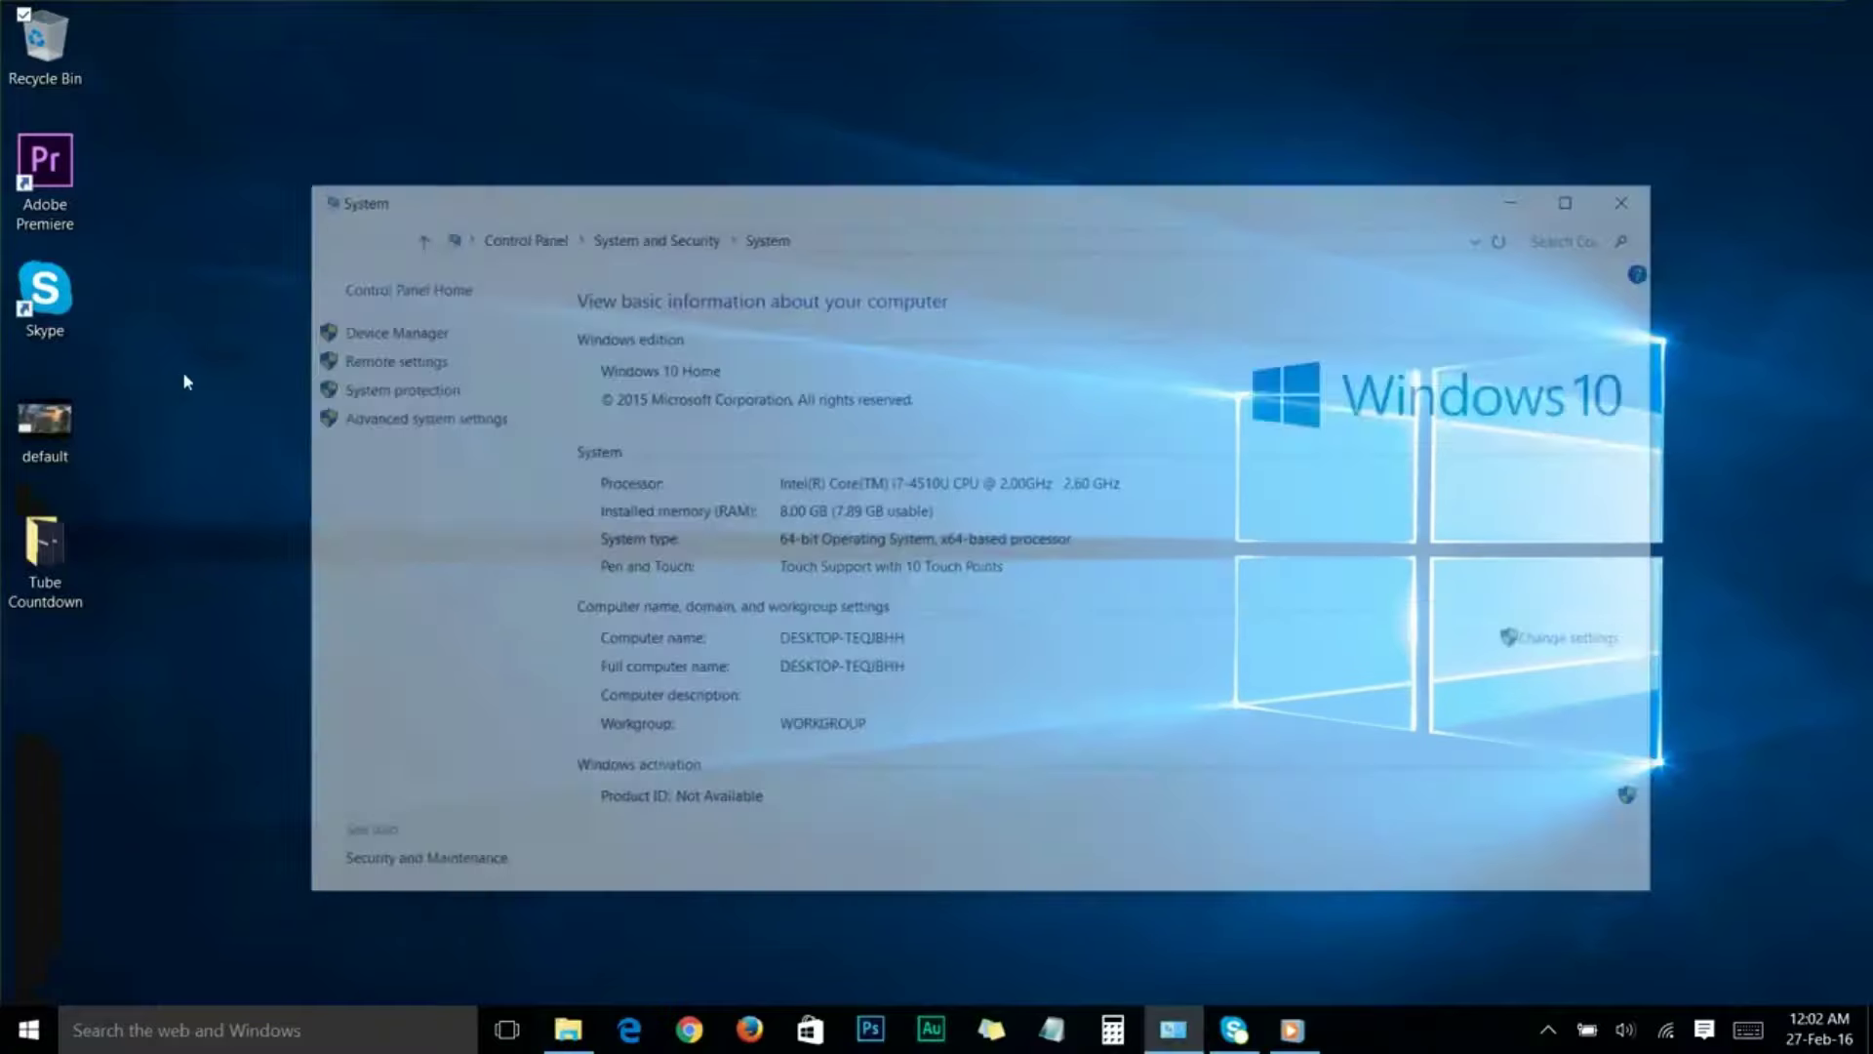
pyautogui.click(390, 411)
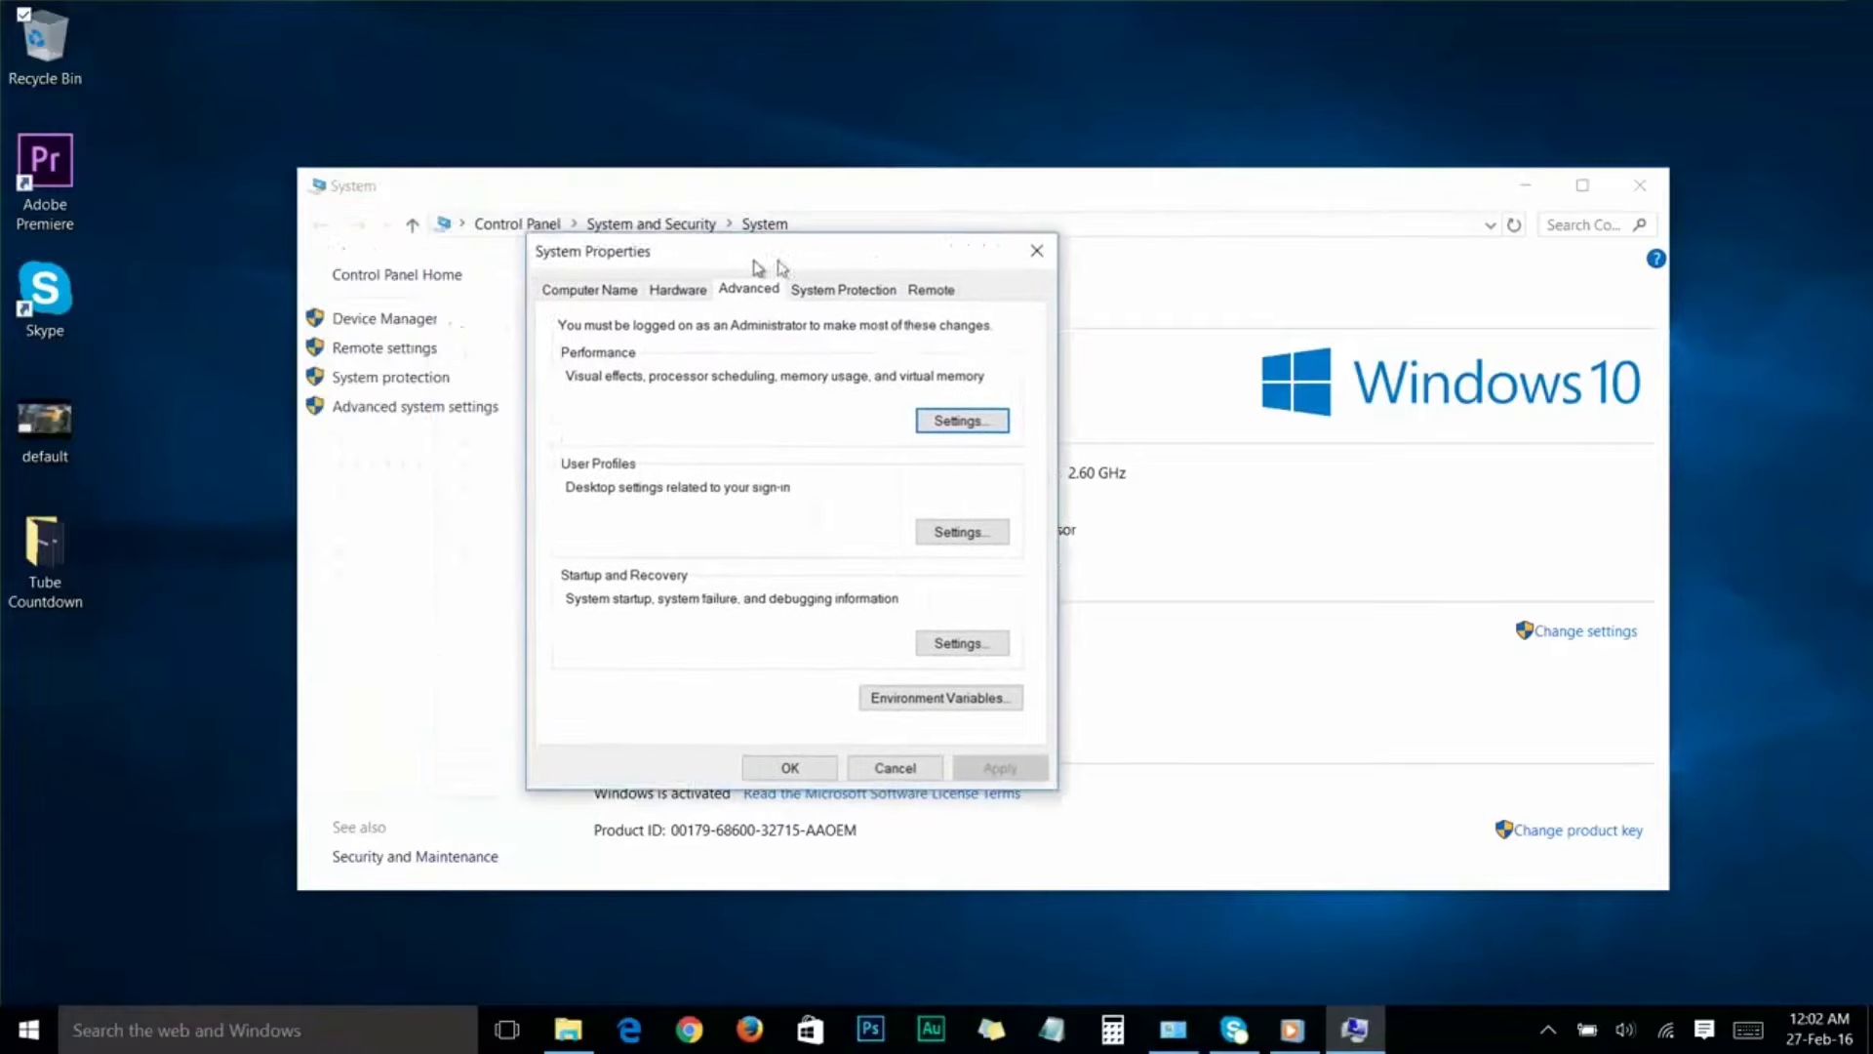
pyautogui.moveTo(759, 269); pyautogui.dragTo(922, 266)
pyautogui.click(1526, 185)
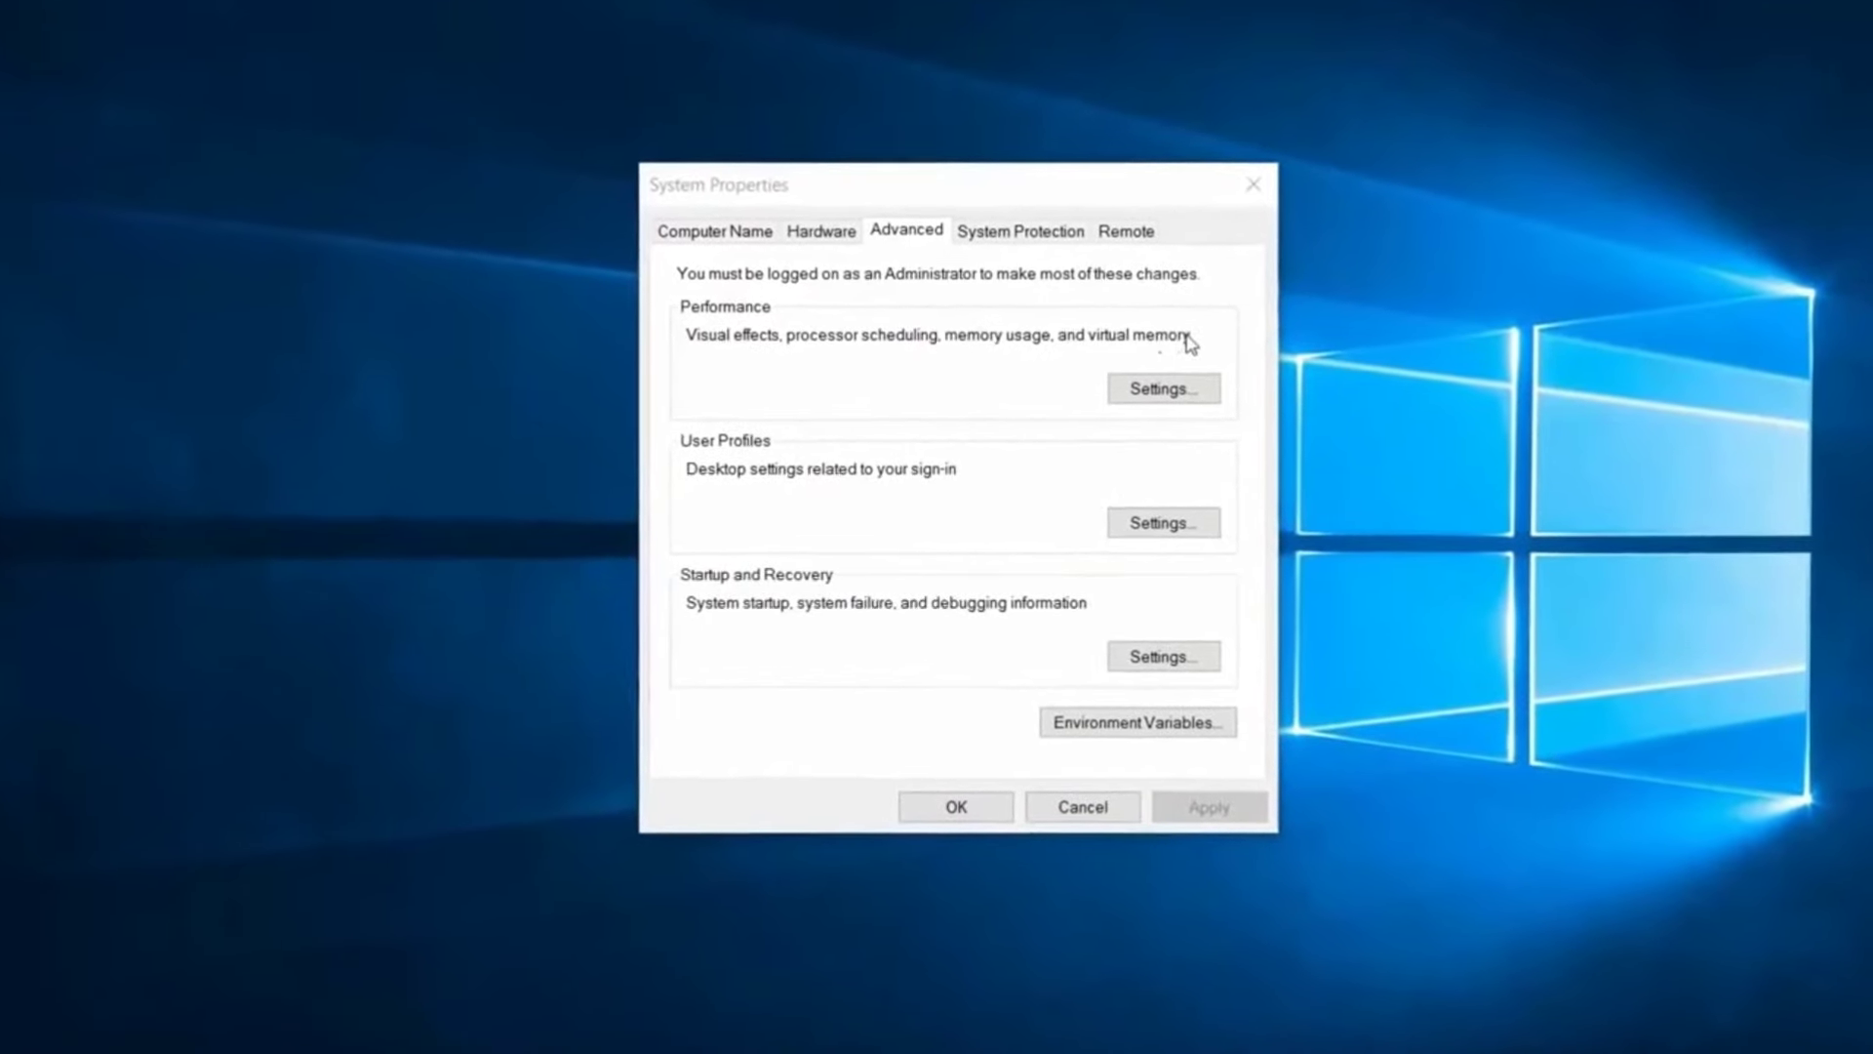
# Step: Adjust the visual effects for best performance, keep only Show shadows under mouse pointer enabled, and apply and confirm both dialogs
pyautogui.click(1164, 390)
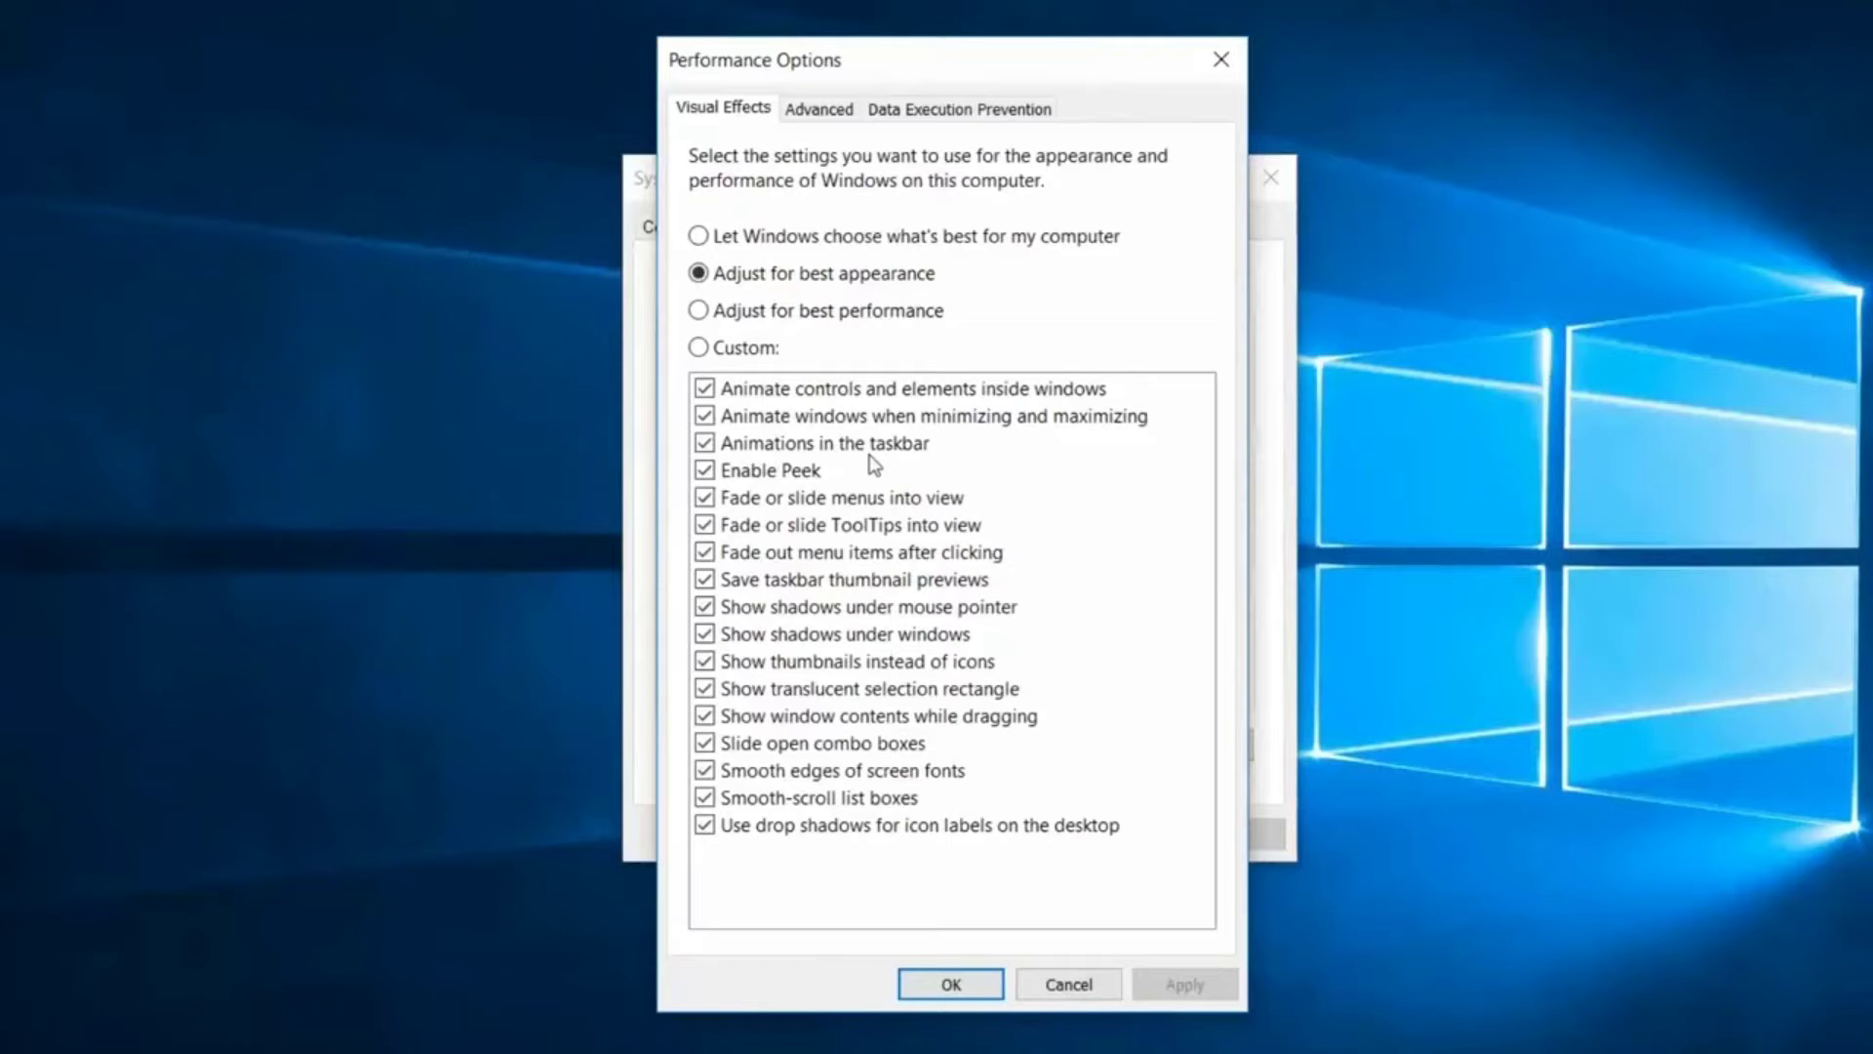
pyautogui.click(700, 311)
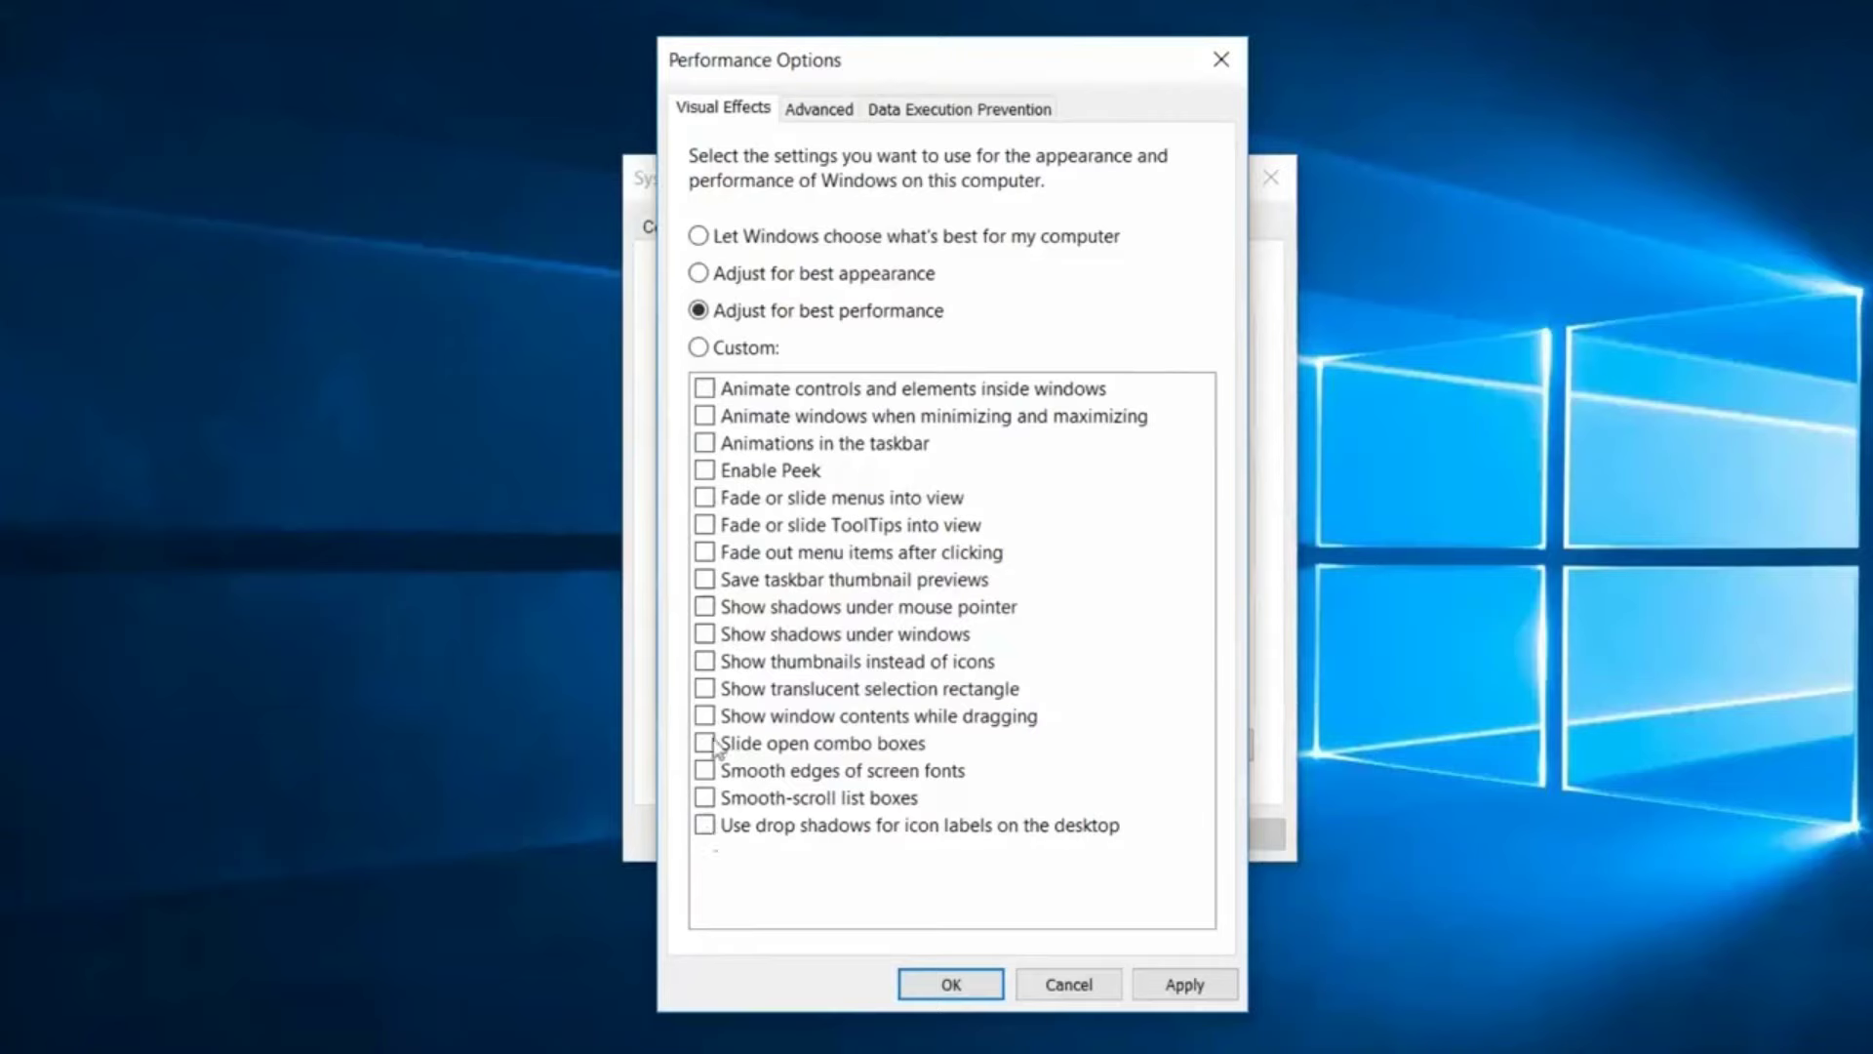
pyautogui.click(704, 607)
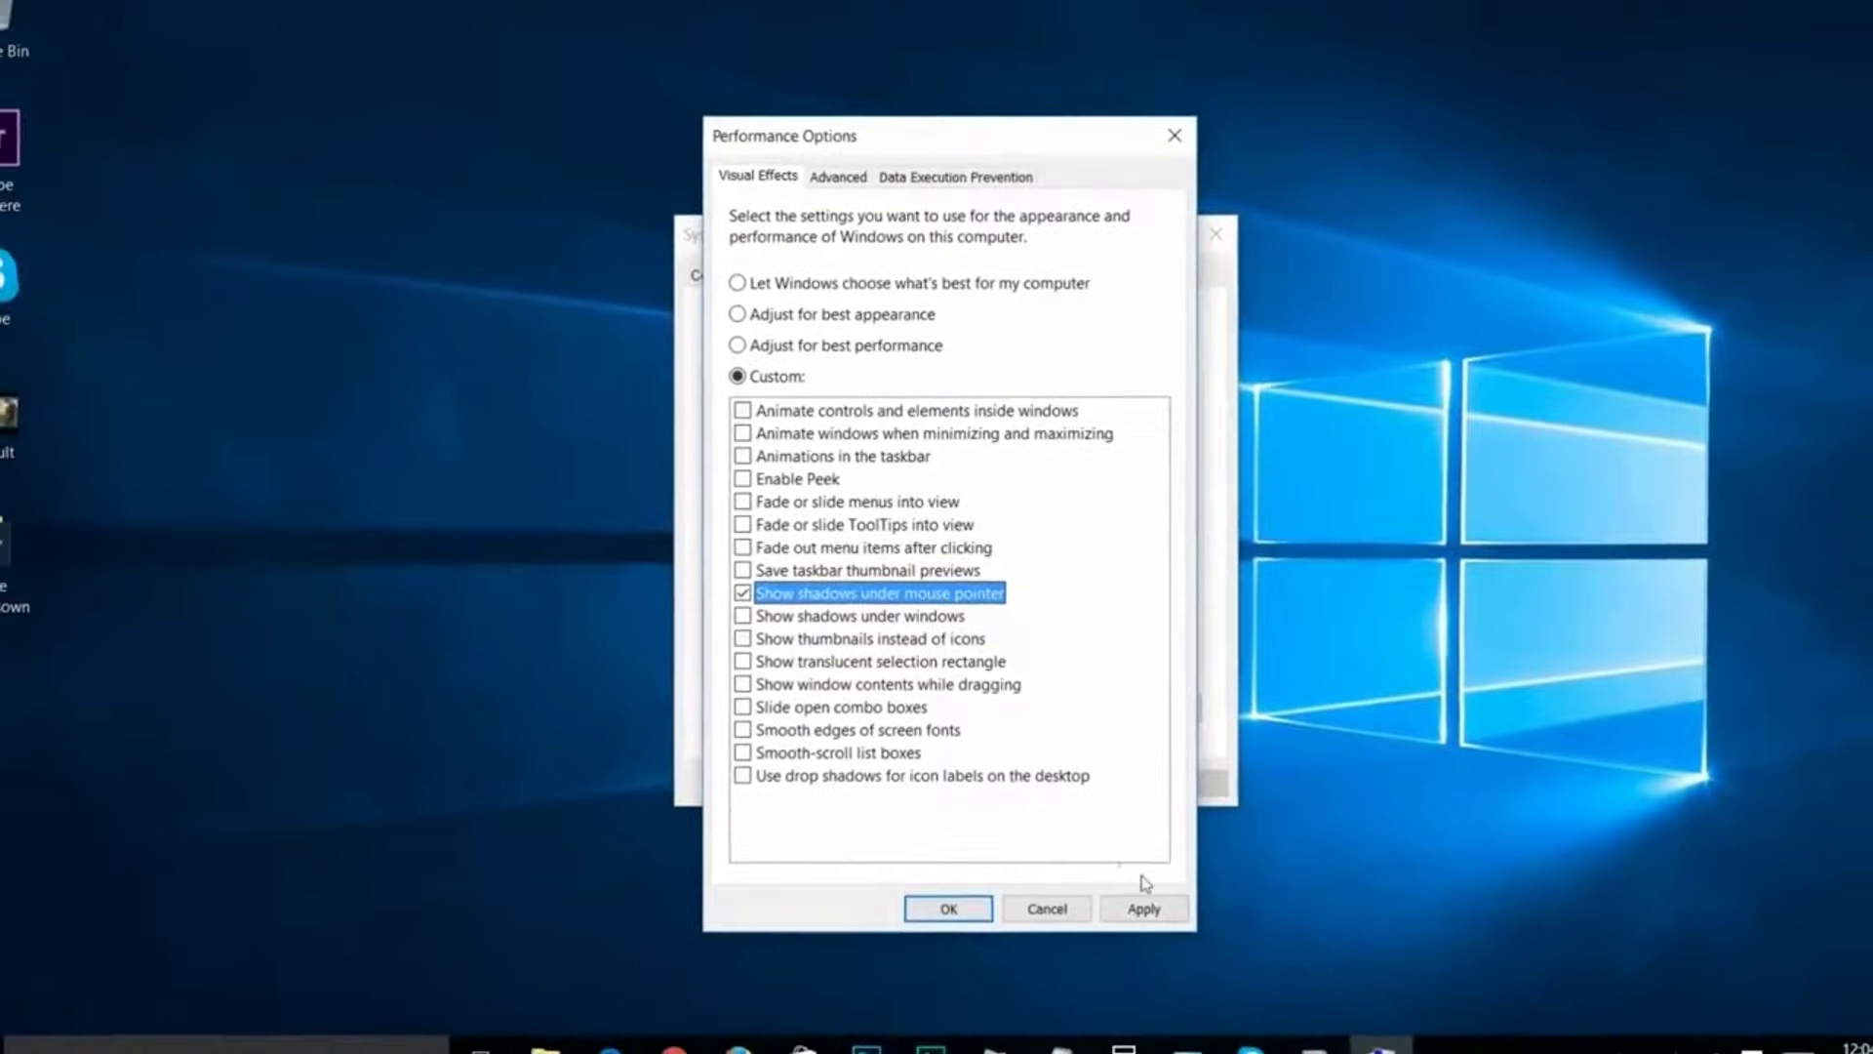
pyautogui.click(1148, 916)
pyautogui.click(949, 916)
pyautogui.click(953, 775)
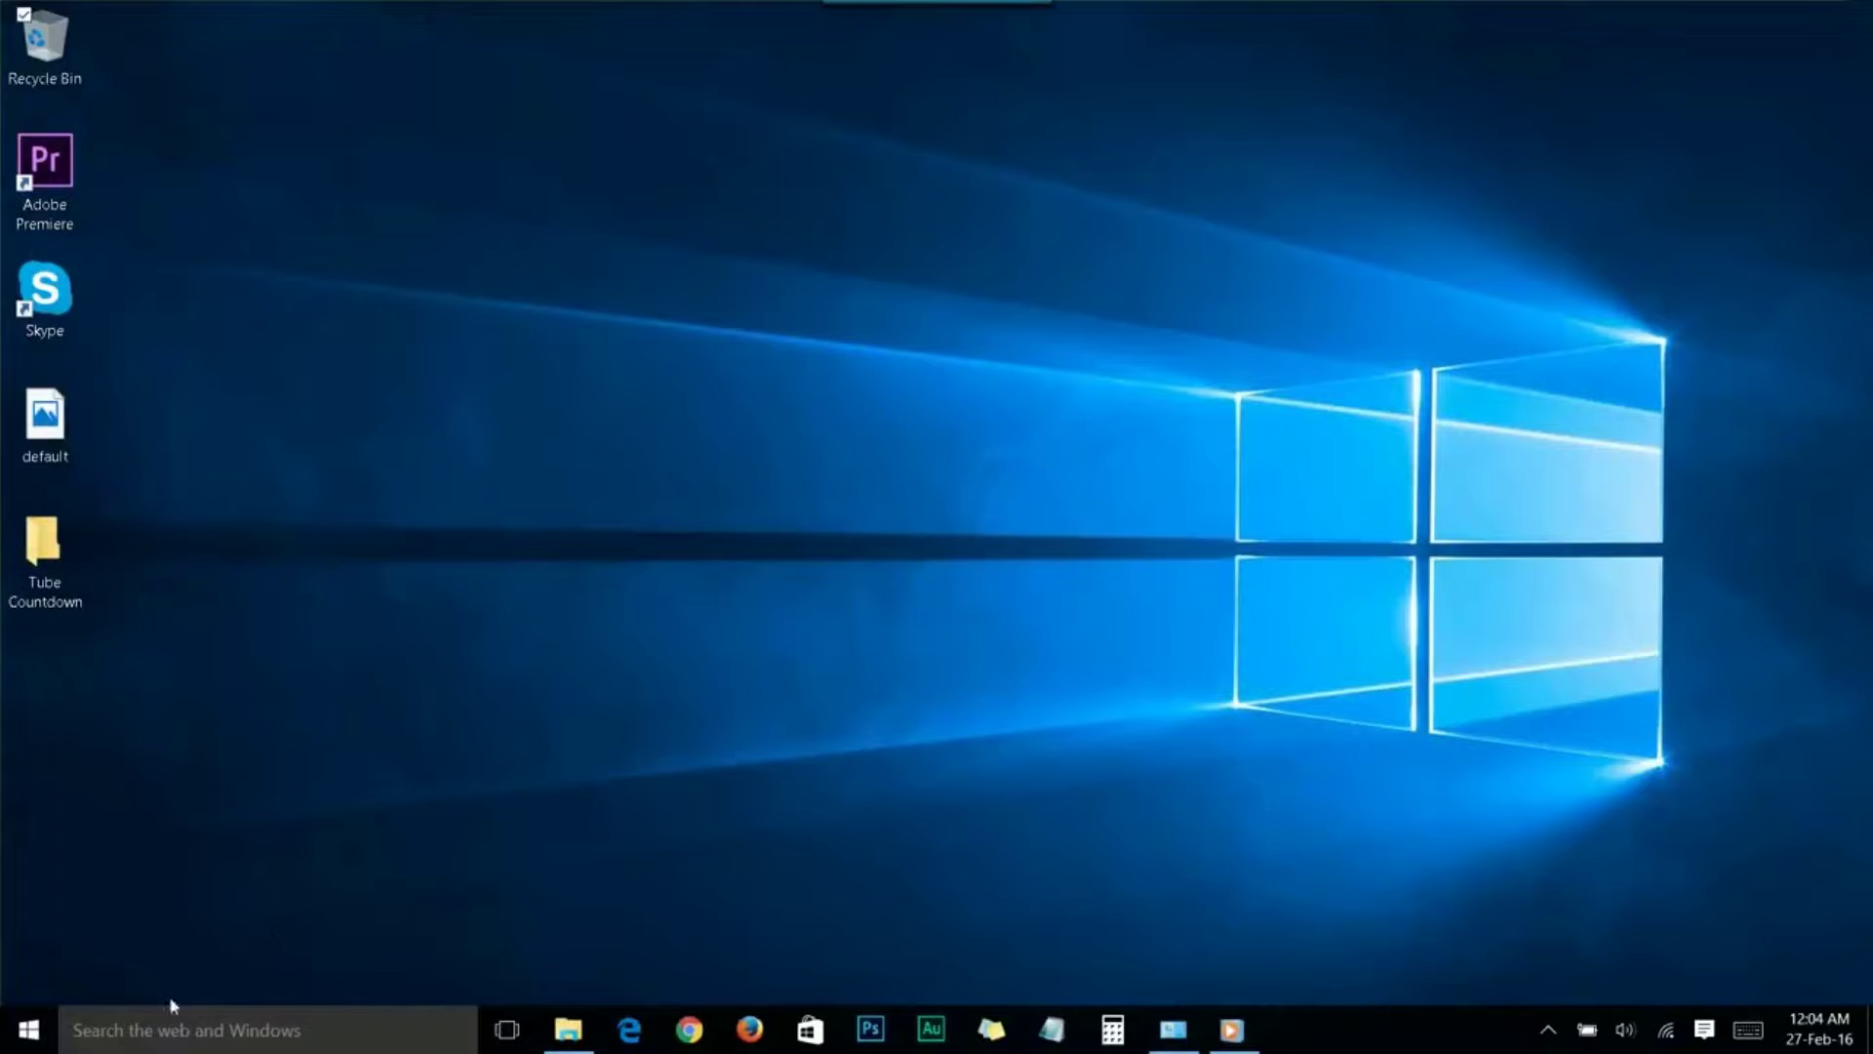
pyautogui.click(29, 1029)
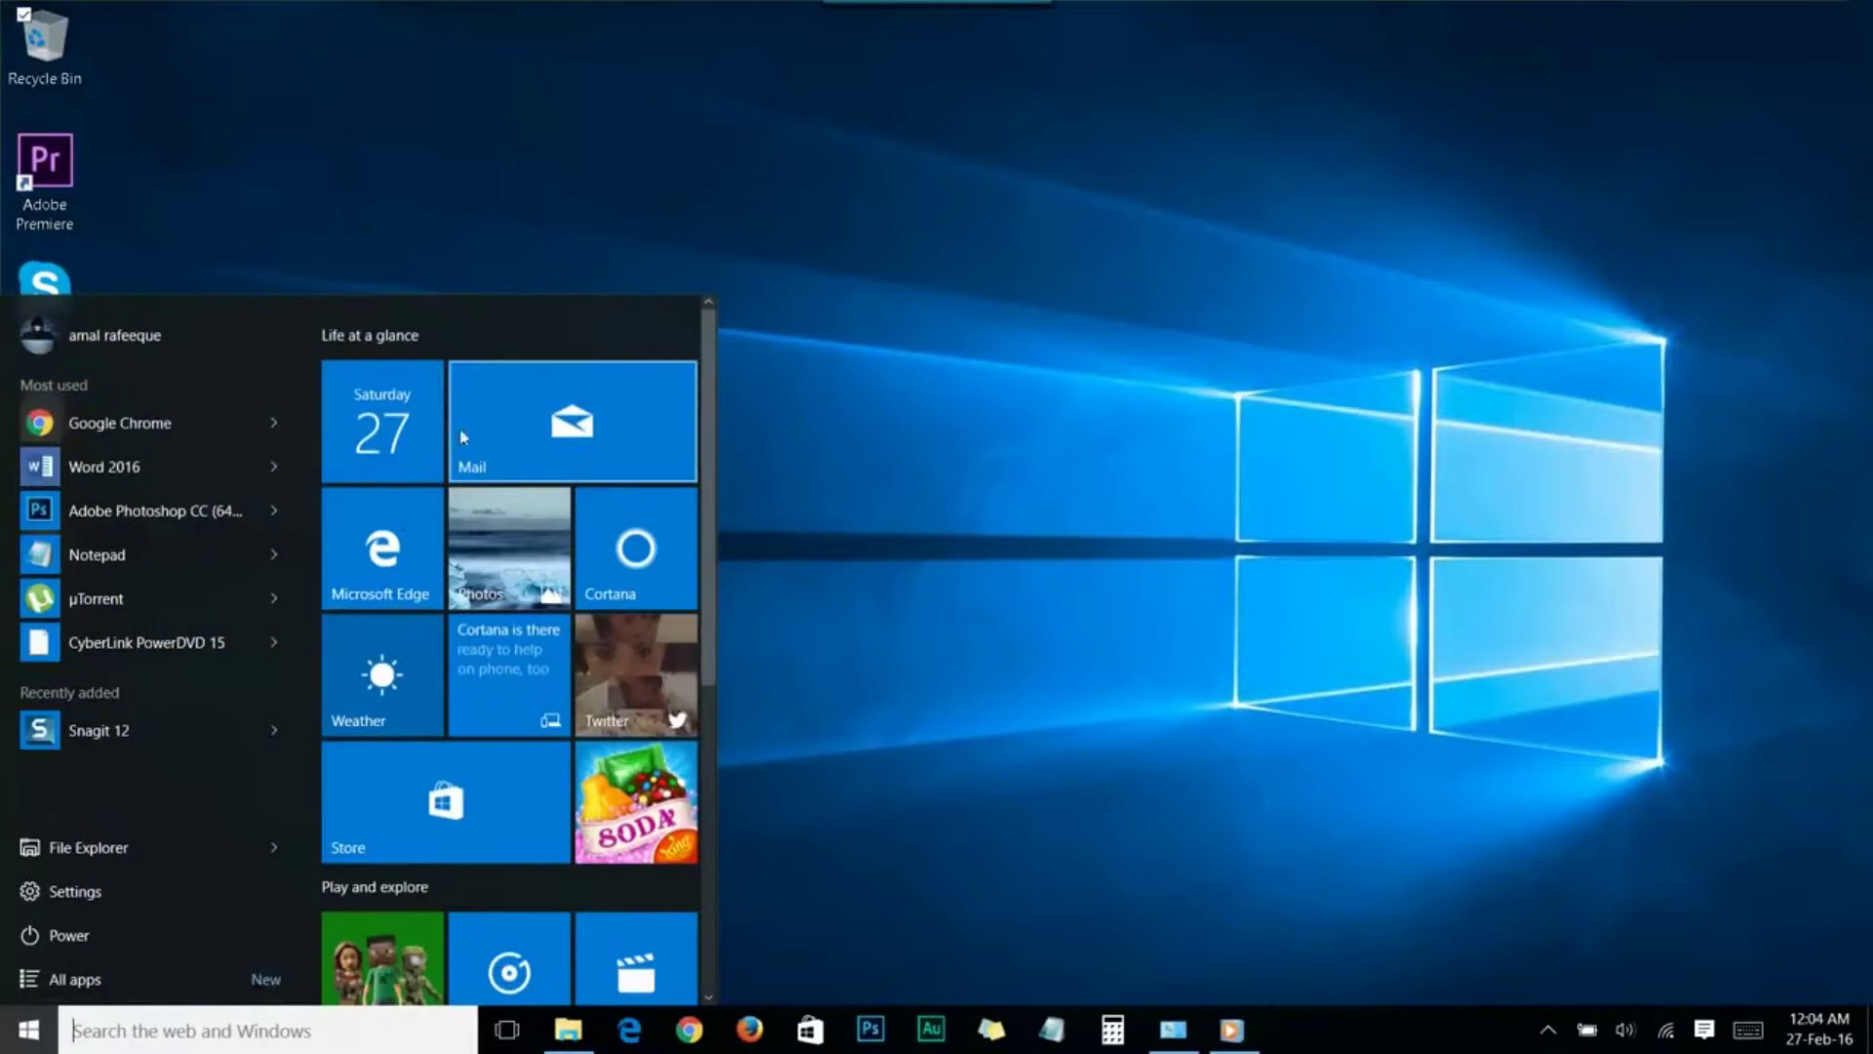
pyautogui.click(1019, 607)
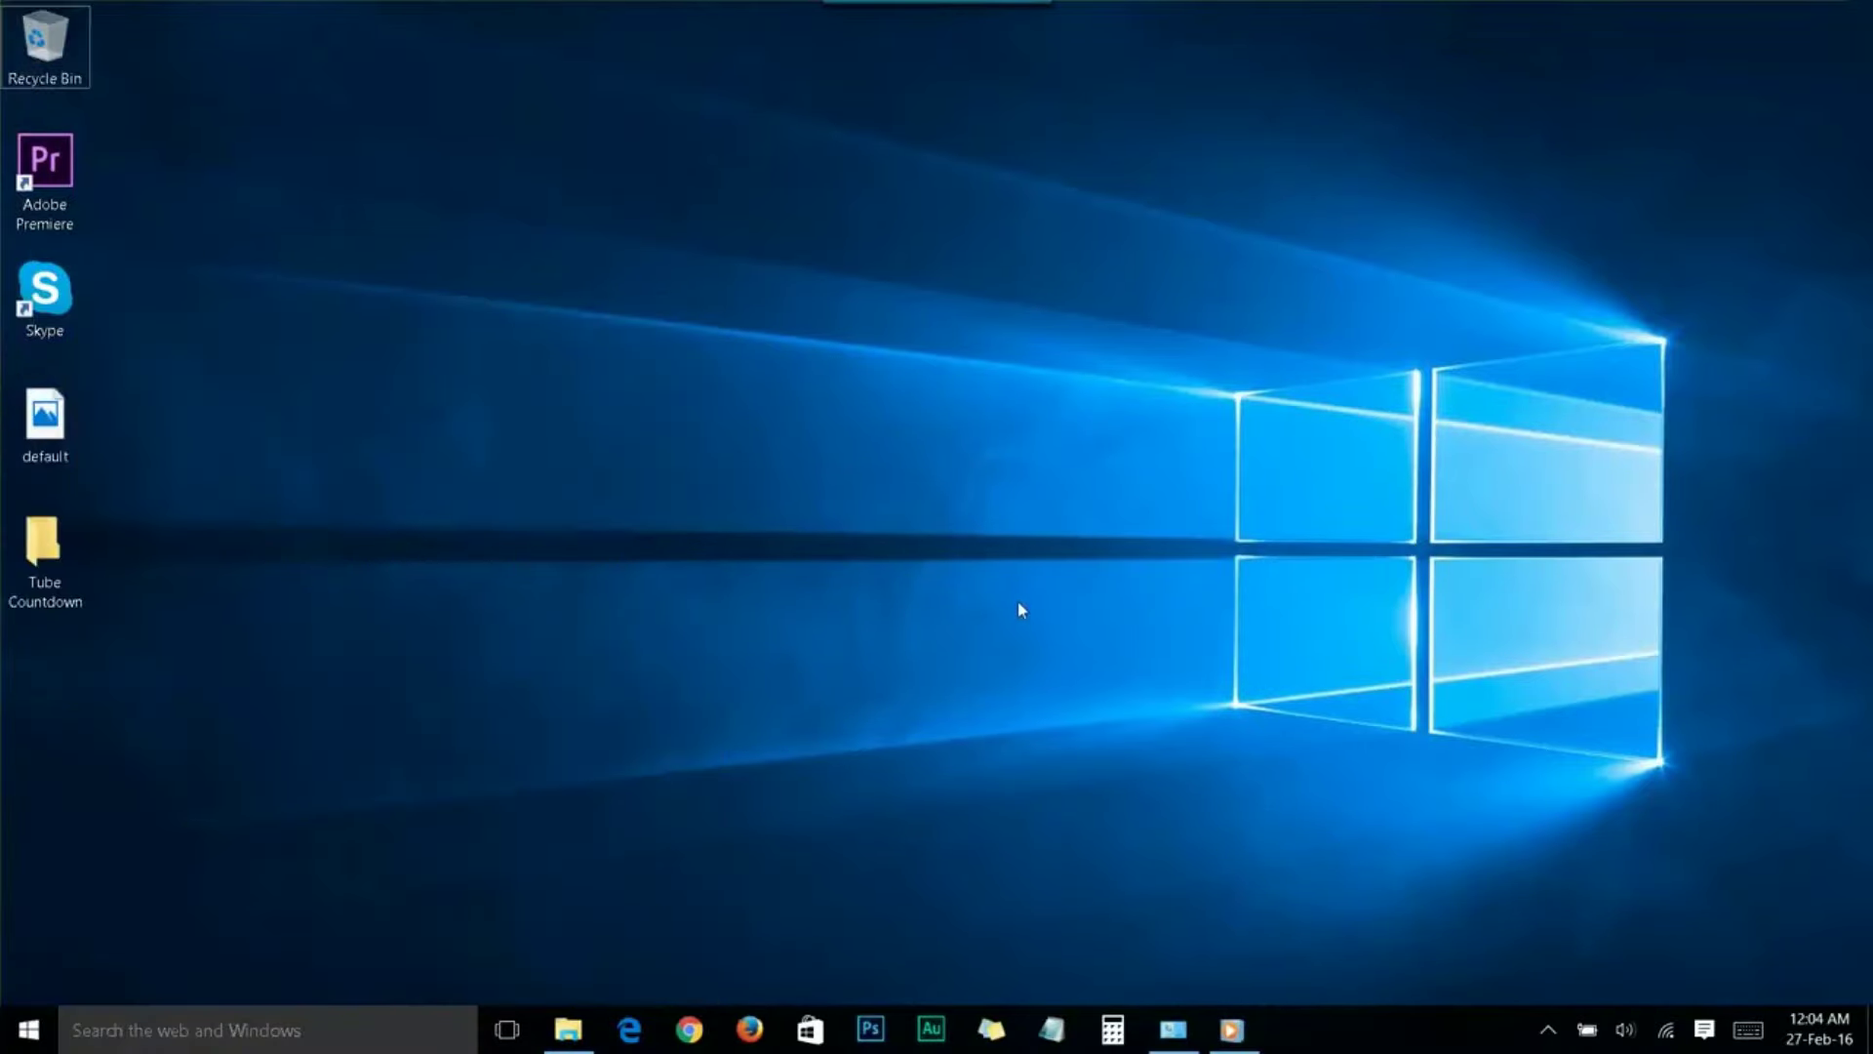